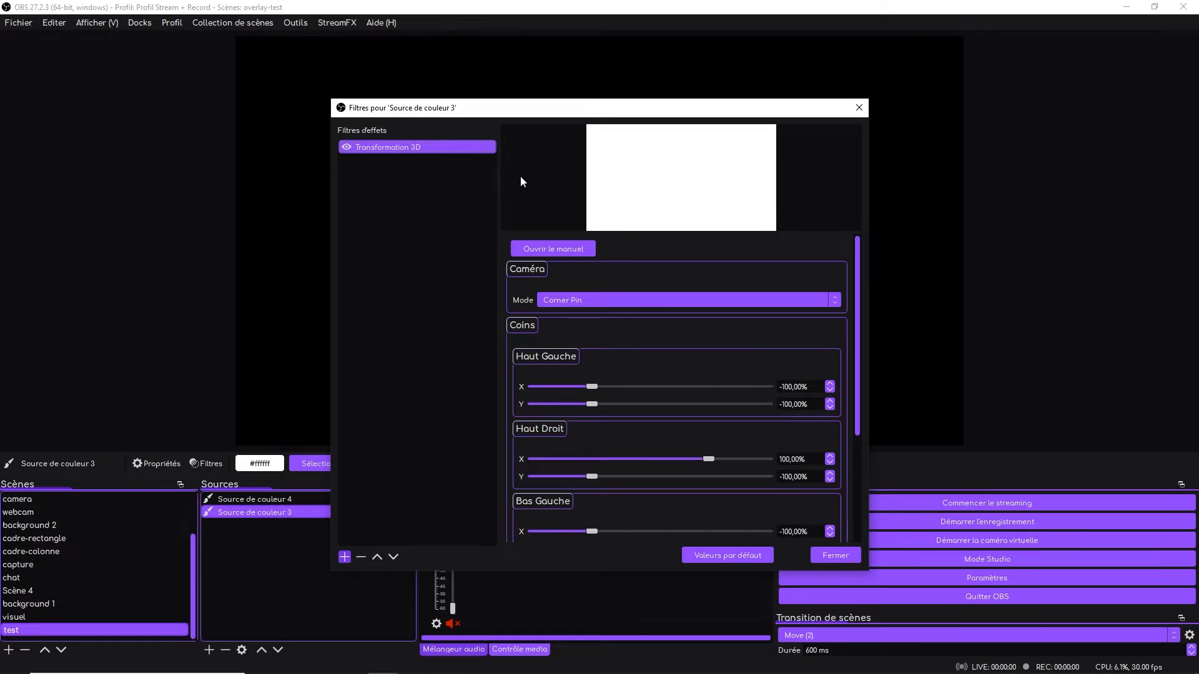
# - Move the Corner Pin's upper-left corner to about X -87.40 %, Y -86.33 % and upper-right corner to X 93.83 %, Y -87.40 %
pyautogui.moveTo(592, 387); pyautogui.dragTo(599, 404)
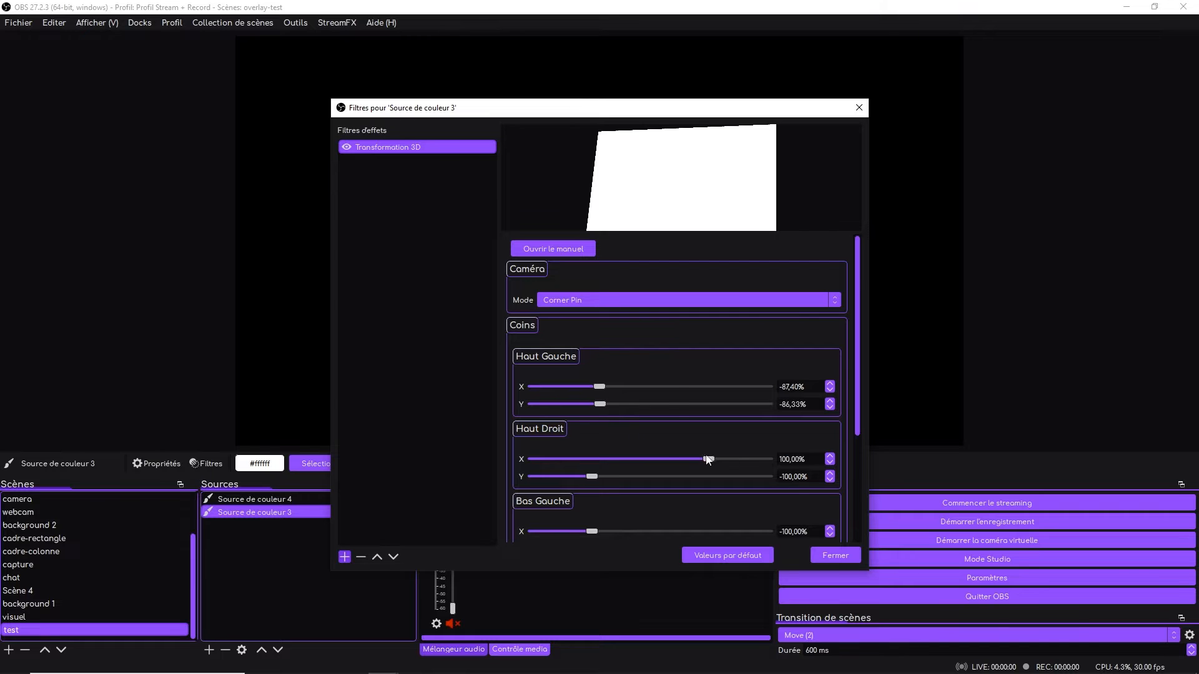
pyautogui.moveTo(709, 467); pyautogui.dragTo(698, 462)
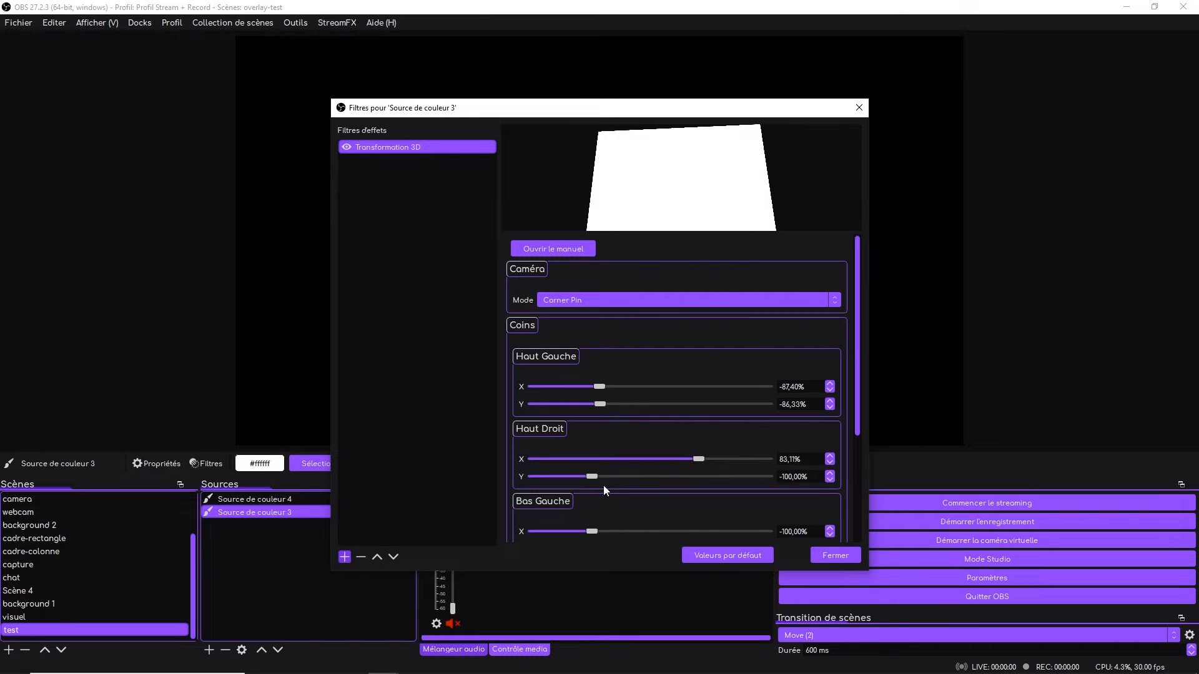
pyautogui.moveTo(596, 478); pyautogui.dragTo(604, 478)
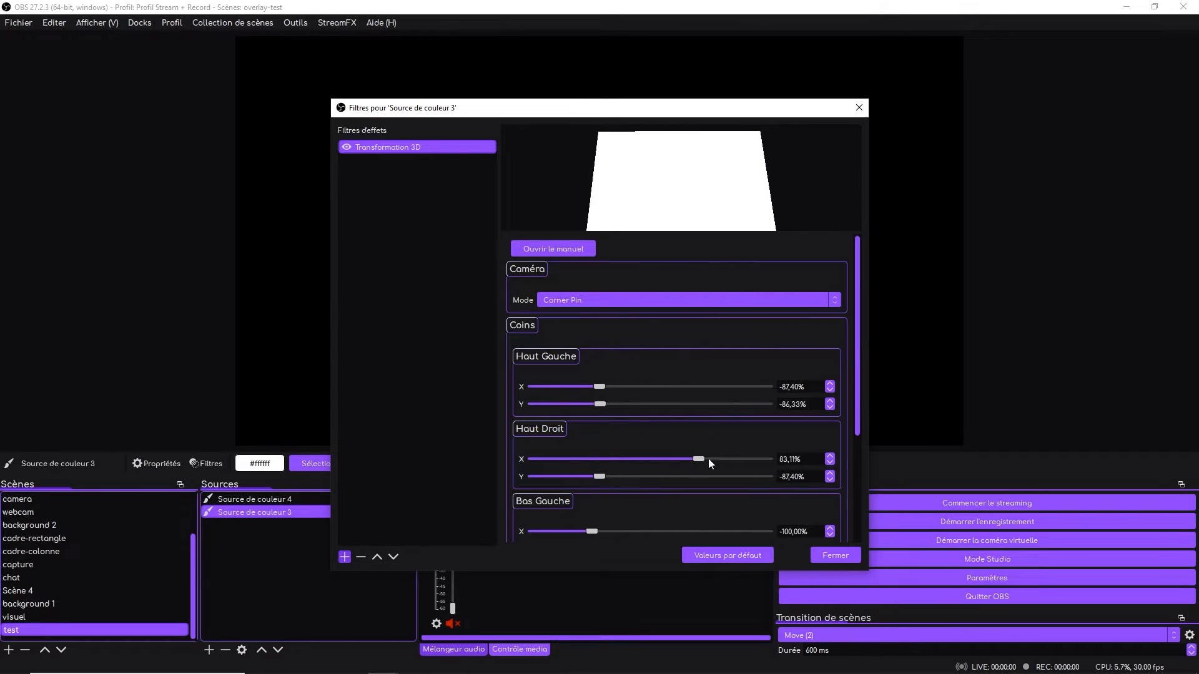
pyautogui.moveTo(708, 463); pyautogui.dragTo(708, 459)
# - Move the lower-left corner to about X -94.91 %, Y 80.97 % and the lower-right corner to X 92.76 %, Y 87.40 %, then close the filters
pyautogui.scroll(-1, 573, 499)
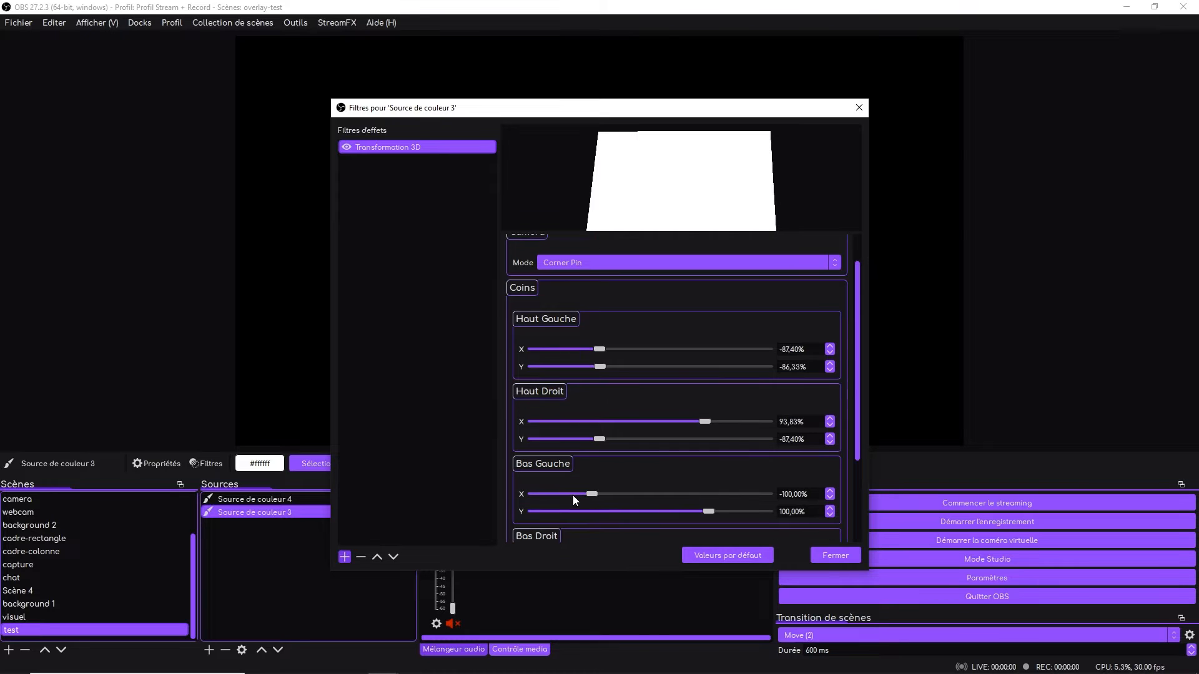
pyautogui.moveTo(590, 493); pyautogui.dragTo(599, 490)
pyautogui.moveTo(707, 513); pyautogui.dragTo(697, 512)
pyautogui.scroll(-3, 663, 492)
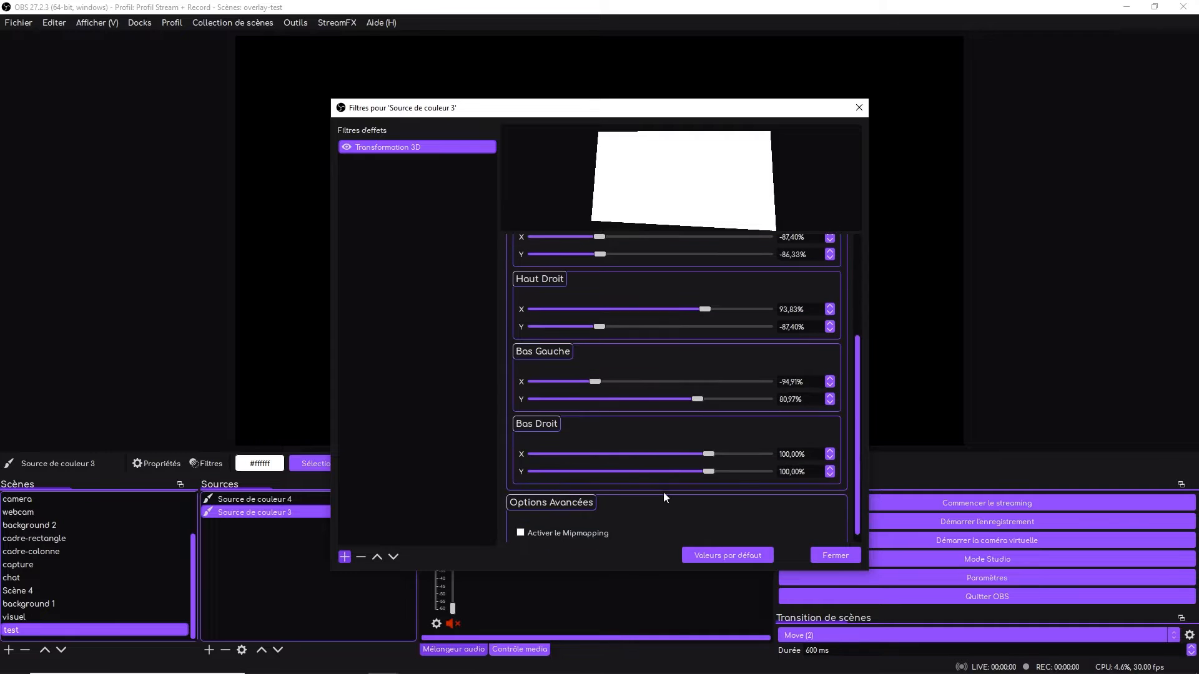
pyautogui.moveTo(714, 455); pyautogui.dragTo(704, 469)
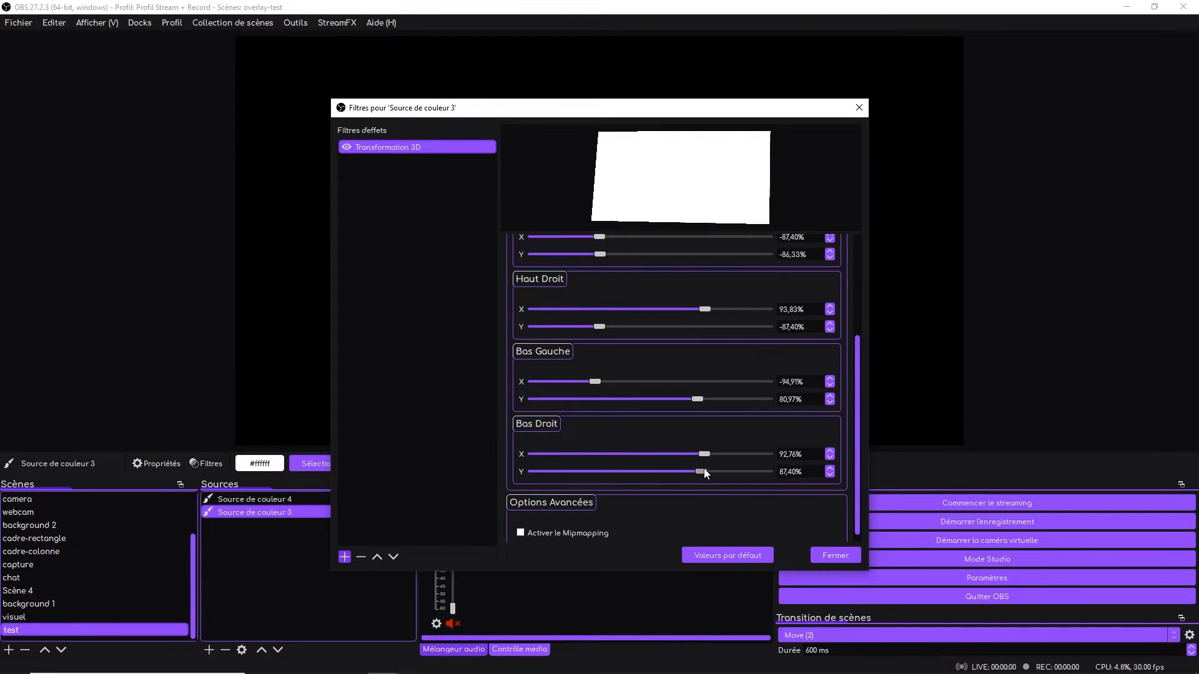
pyautogui.click(818, 555)
# - Rotate the large white shape, Source de couleur 3, to -2.20 degrees
pyautogui.click(394, 215)
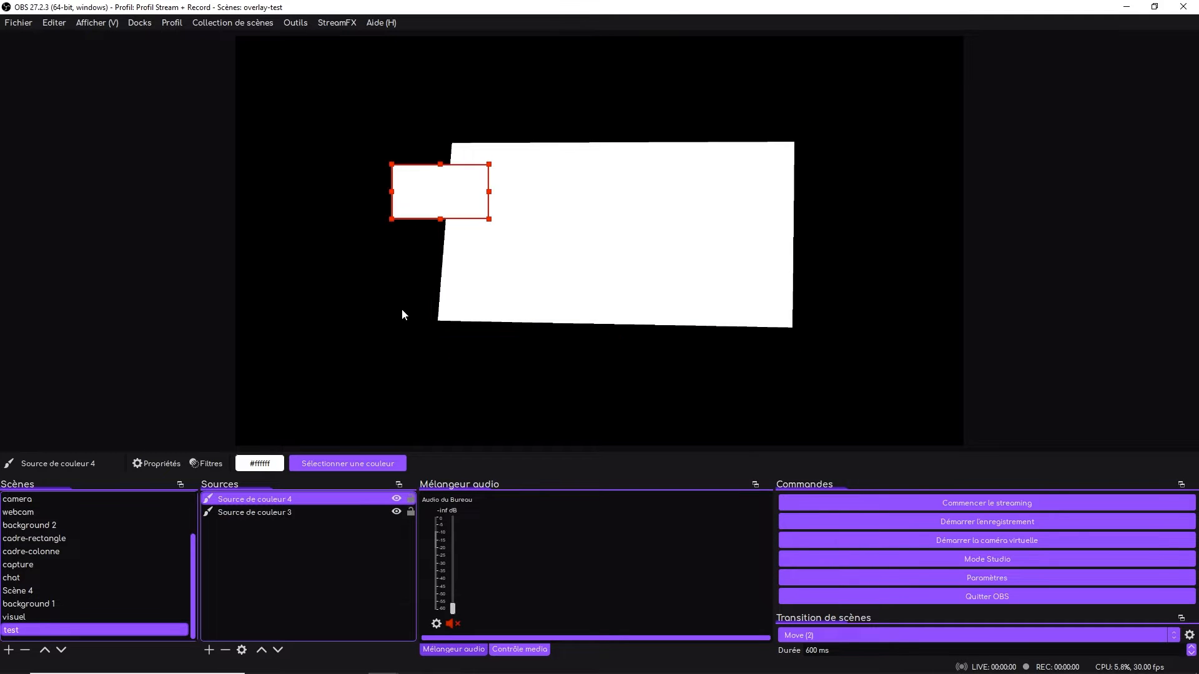
pyautogui.click(699, 234)
pyautogui.hotkey('ctrl', 'e')
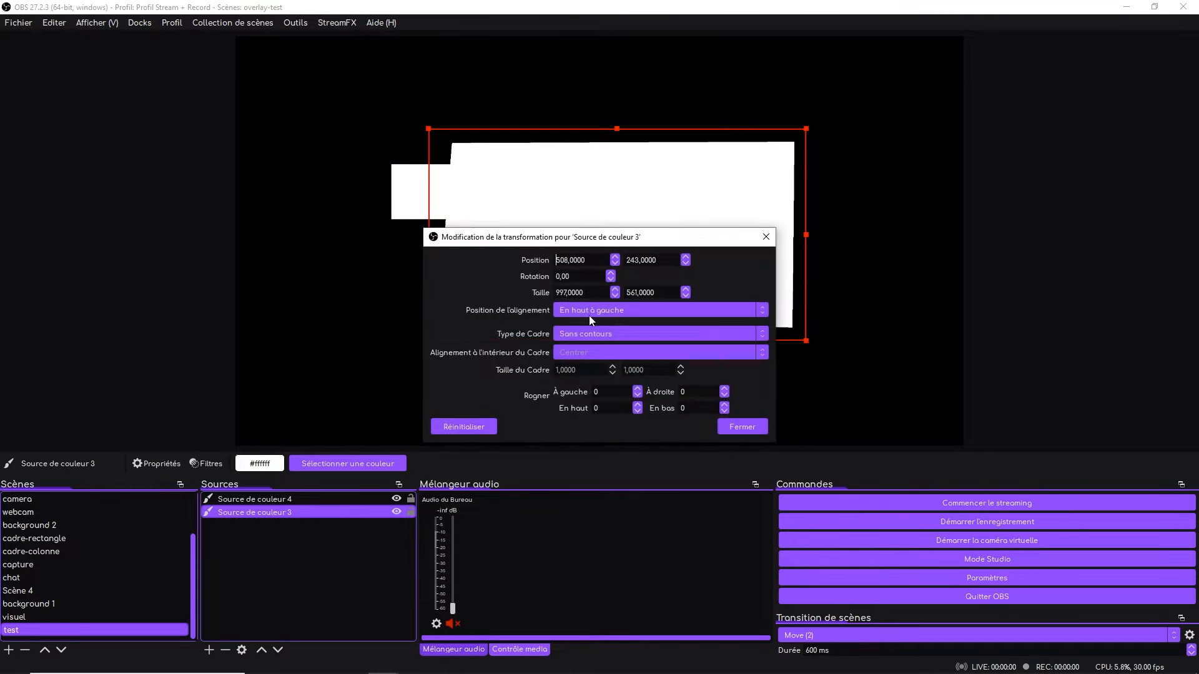
pyautogui.scroll(-9, 584, 276)
pyautogui.scroll(-13, 584, 276)
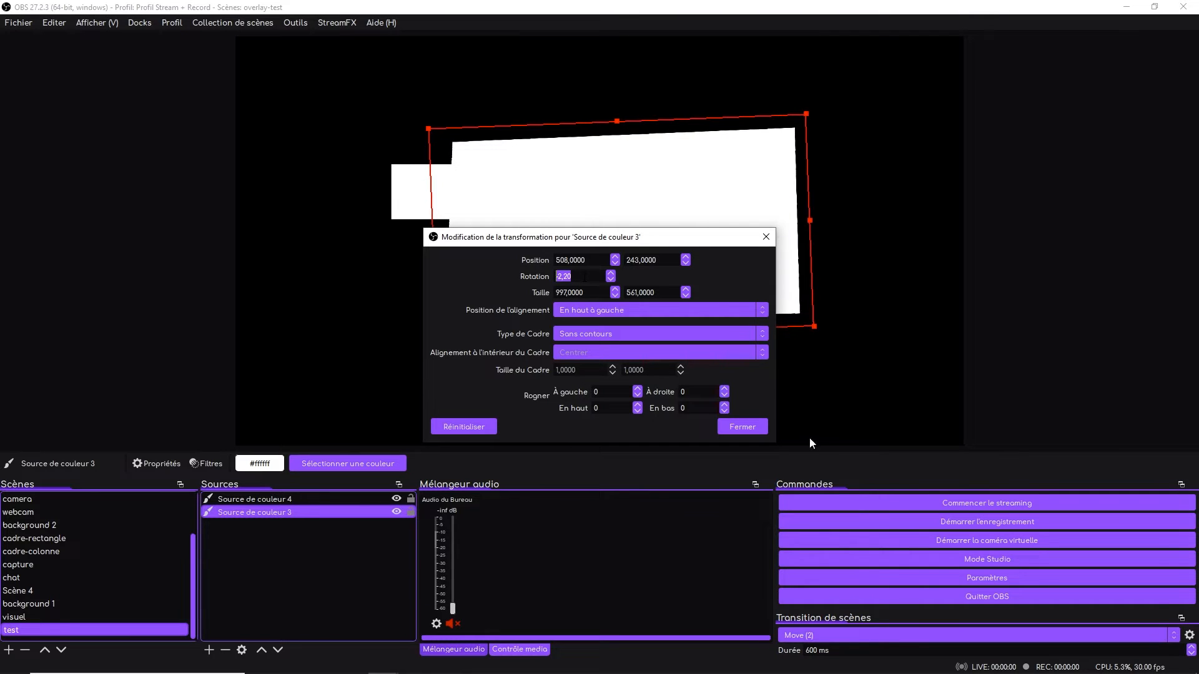
pyautogui.click(743, 426)
# - Move the small white rectangle to the large shape's left edge and add a Transformation 3D filter to it
pyautogui.click(409, 200)
pyautogui.moveTo(409, 200); pyautogui.dragTo(383, 249)
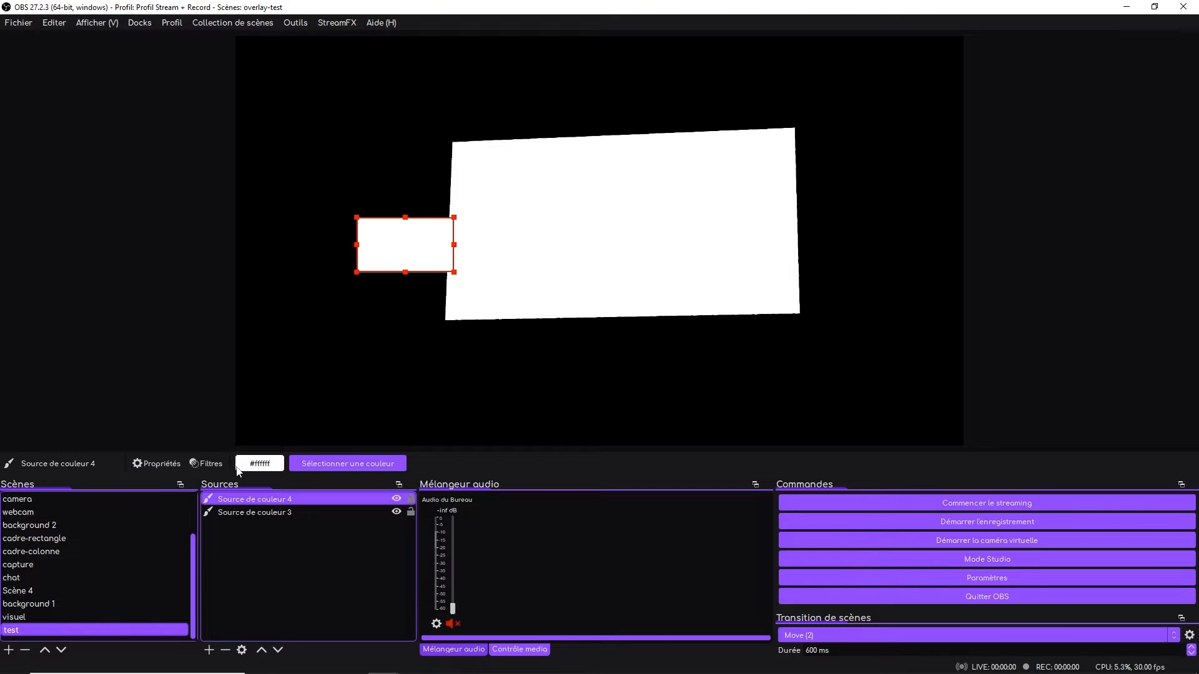
pyautogui.click(208, 463)
pyautogui.click(344, 557)
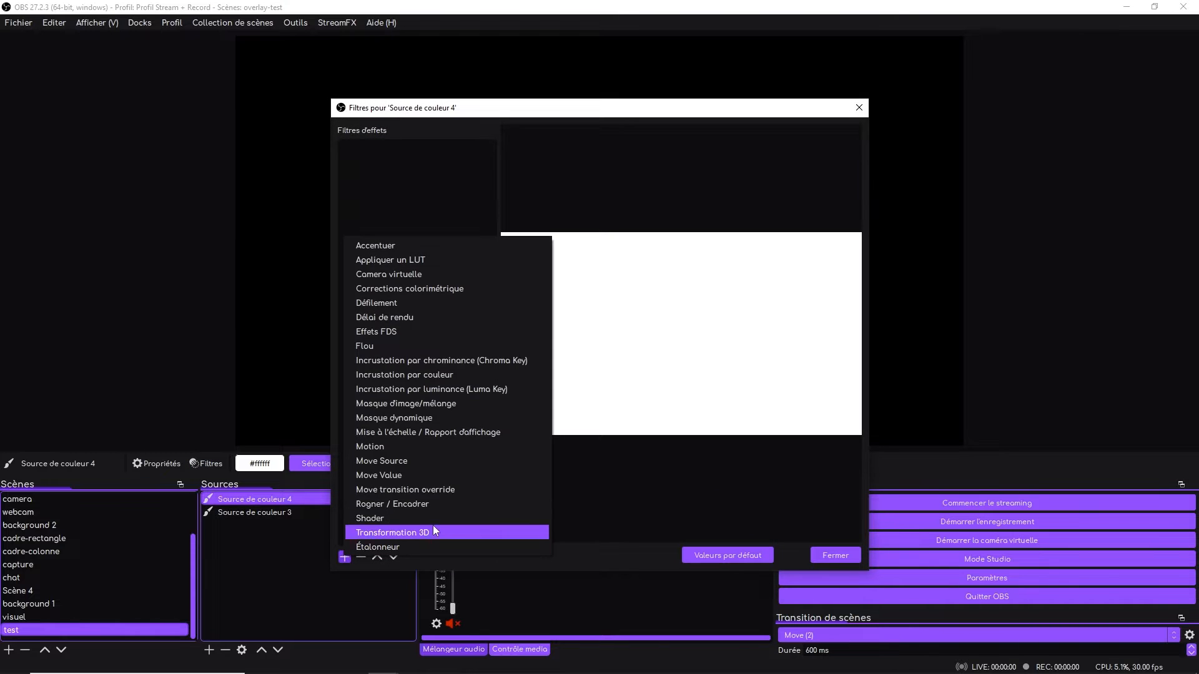
pyautogui.click(433, 531)
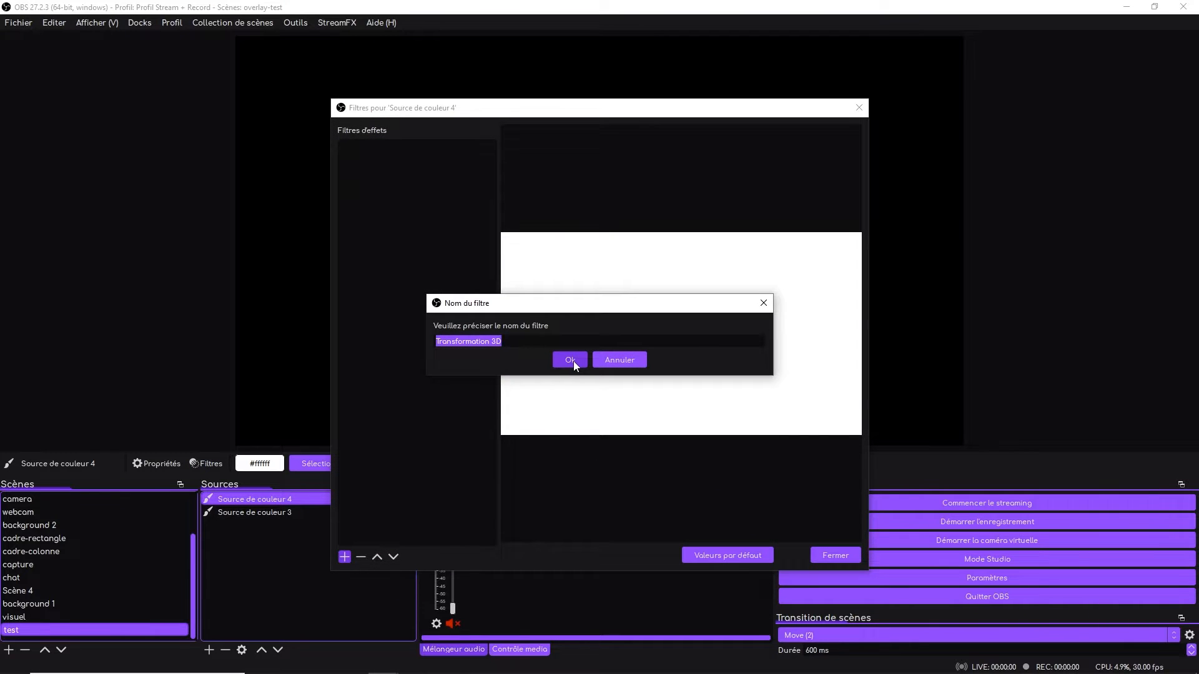
pyautogui.click(570, 361)
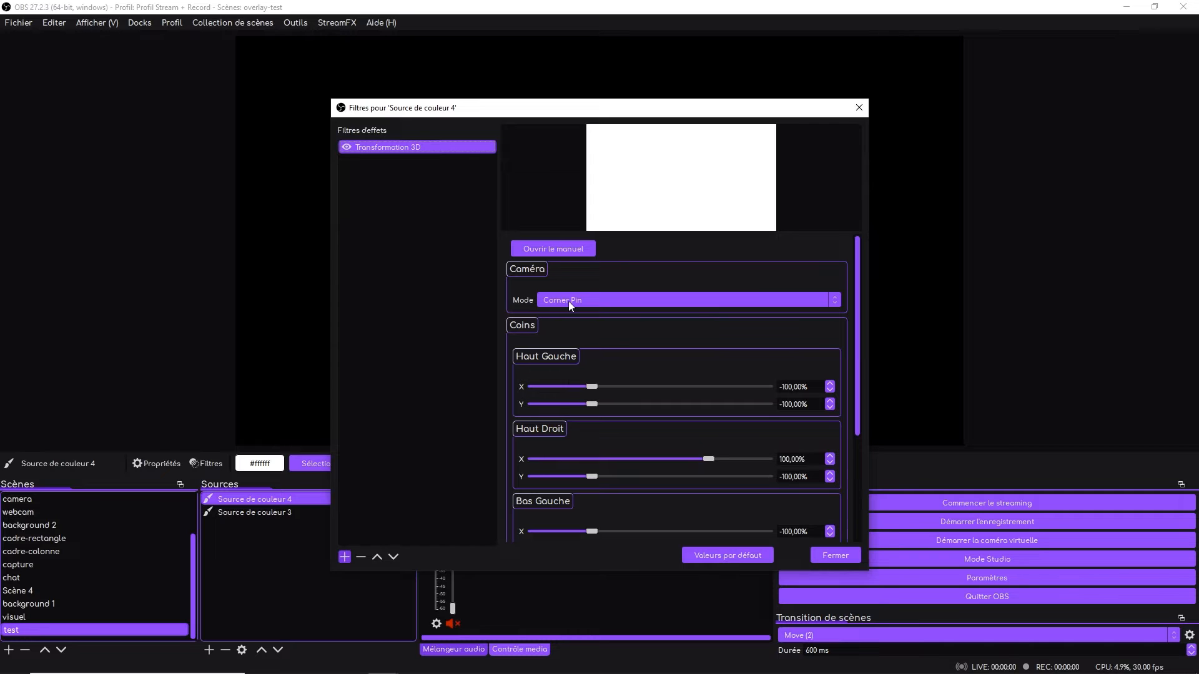
# - Set the lower-left corner's X to about -38.07 % in the small rectangle's Corner Pin transformation and close the filters
pyautogui.scroll(-1, 546, 430)
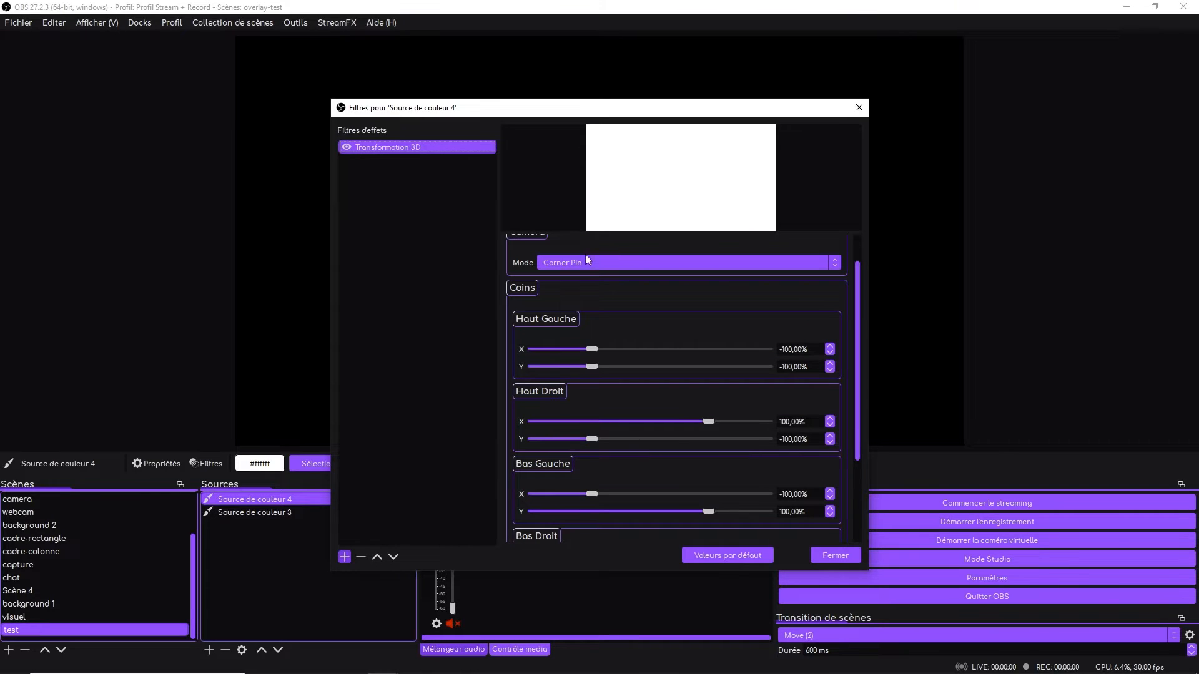
pyautogui.scroll(-3, 556, 440)
pyautogui.moveTo(587, 383); pyautogui.dragTo(628, 384)
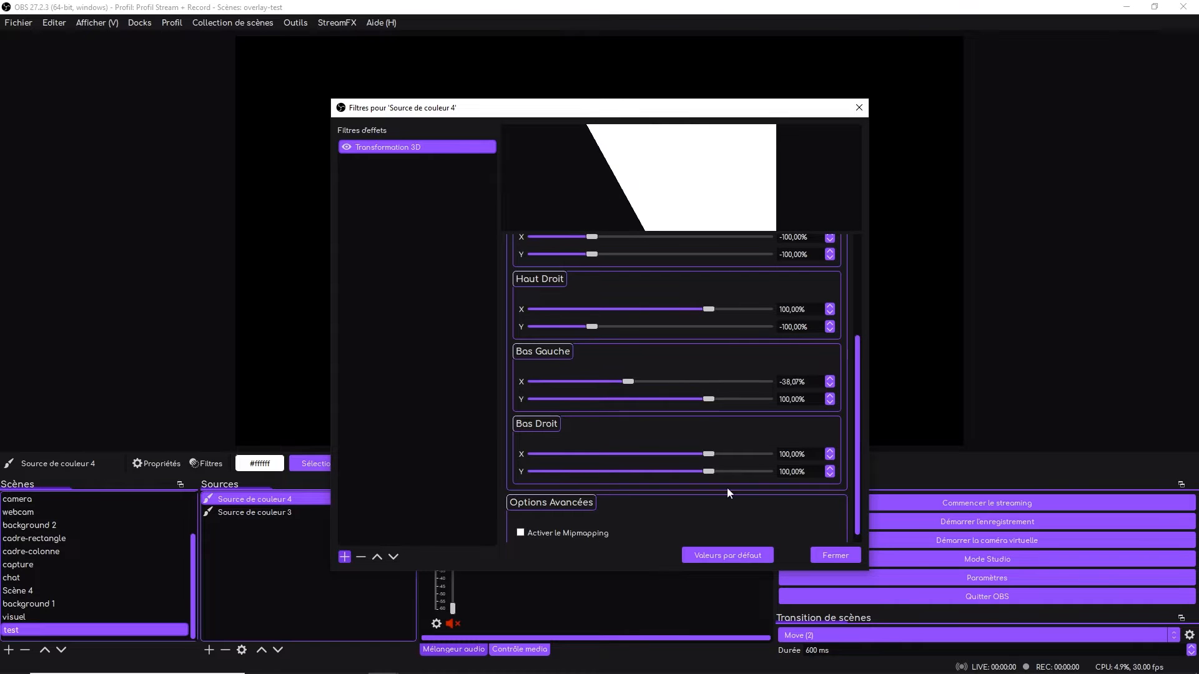
pyautogui.click(835, 555)
# - Move the small pointed shape further over the large shape's left edge and rotate it slightly counterclockwise
pyautogui.moveTo(423, 241); pyautogui.dragTo(471, 216)
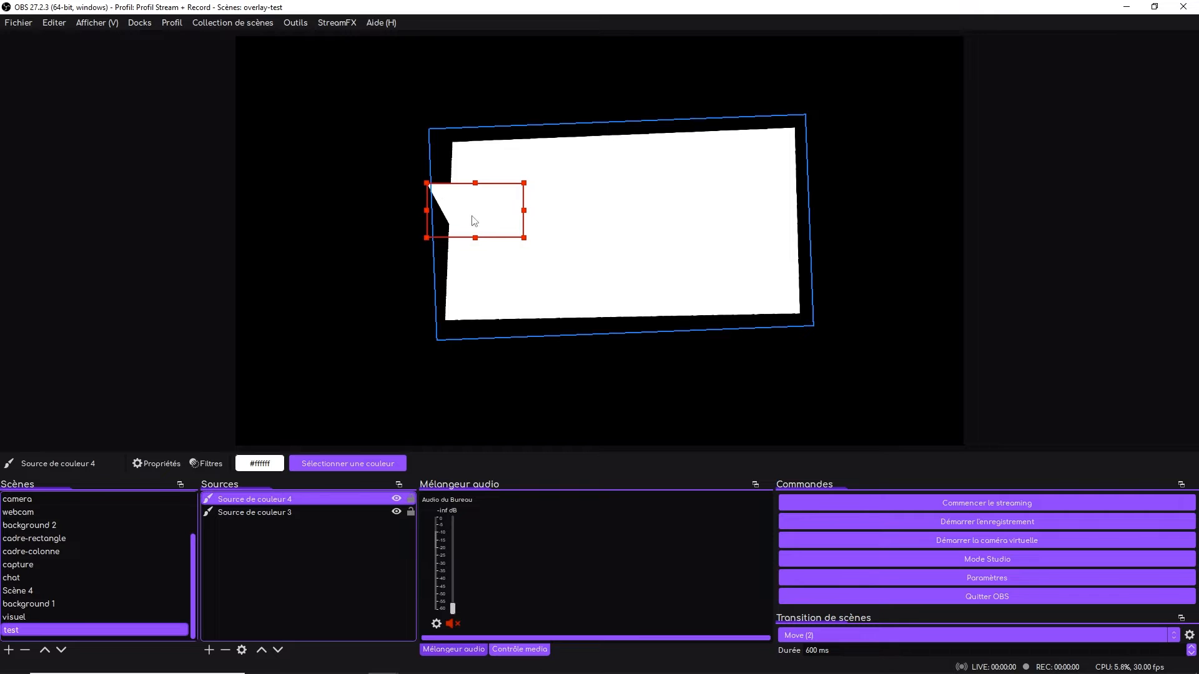
pyautogui.hotkey('ctrl', 'e')
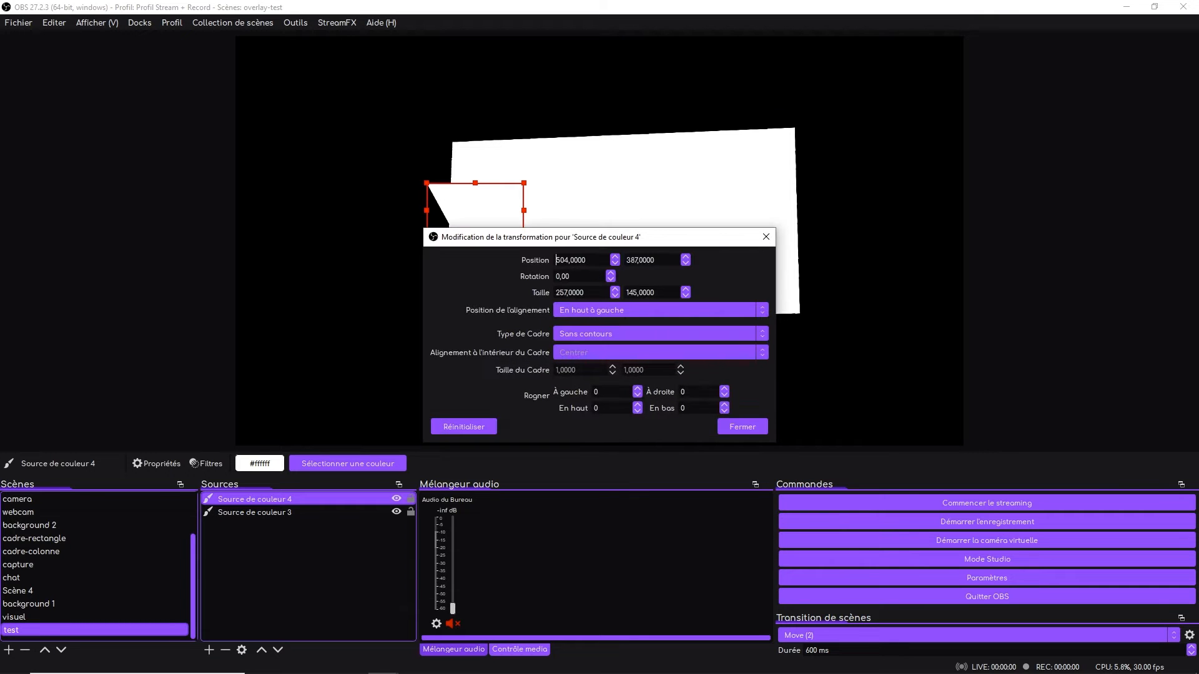
pyautogui.scroll(-5, 587, 274)
pyautogui.scroll(-20, 585, 275)
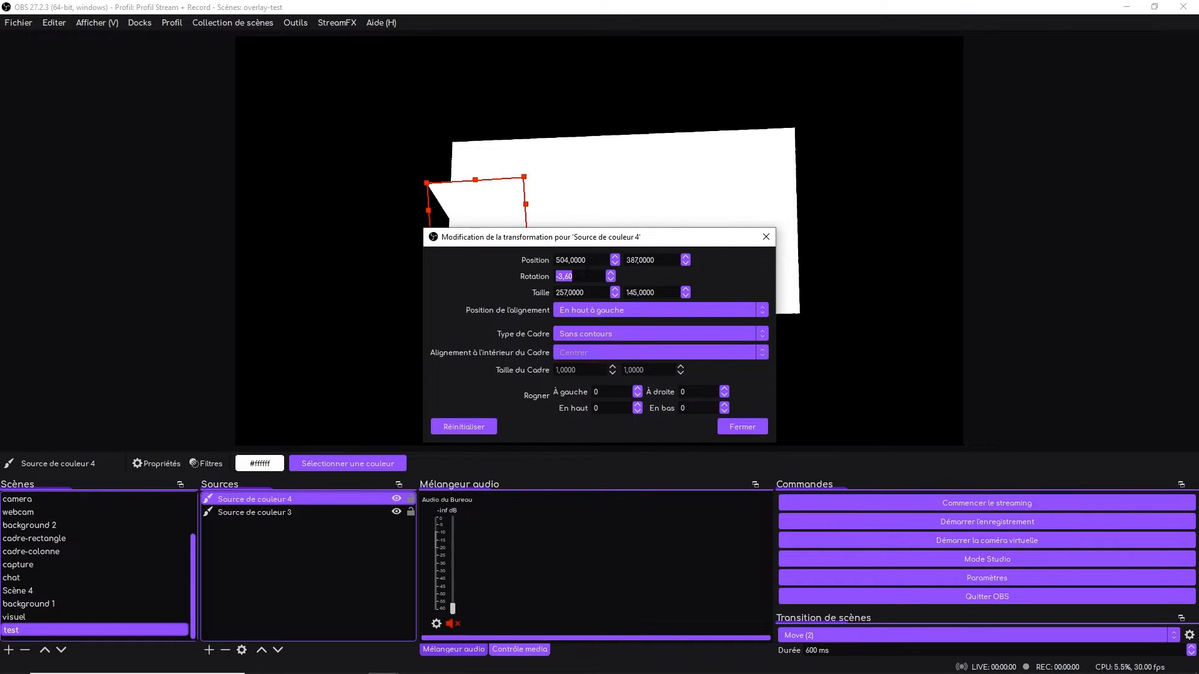
pyautogui.scroll(-5, 585, 275)
pyautogui.click(732, 425)
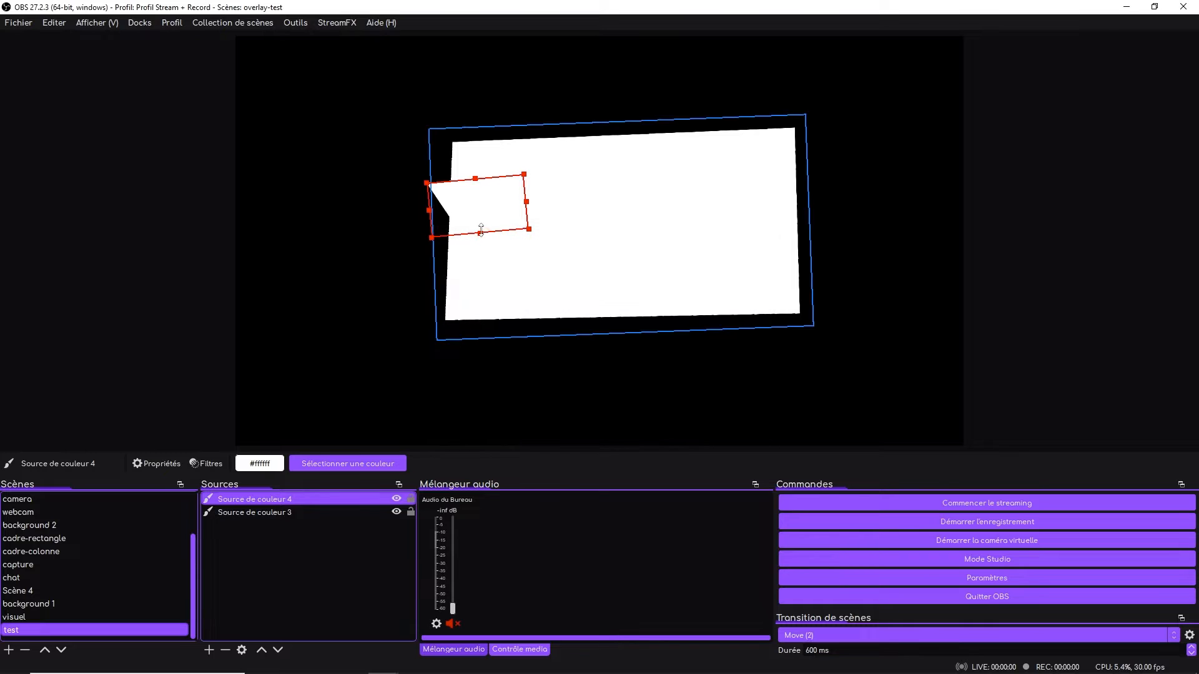
# - Nudge the small shape slightly down and left so its tip forms a speech-bubble tail, and deselect it
pyautogui.moveTo(481, 211)
pyautogui.mouseDown()
pyautogui.moveTo(481, 225)
pyautogui.moveTo(501, 215)
pyautogui.moveTo(469, 220)
pyautogui.mouseUp()
pyautogui.click(146, 380)
pyautogui.click(400, 269)
pyautogui.click(343, 268)
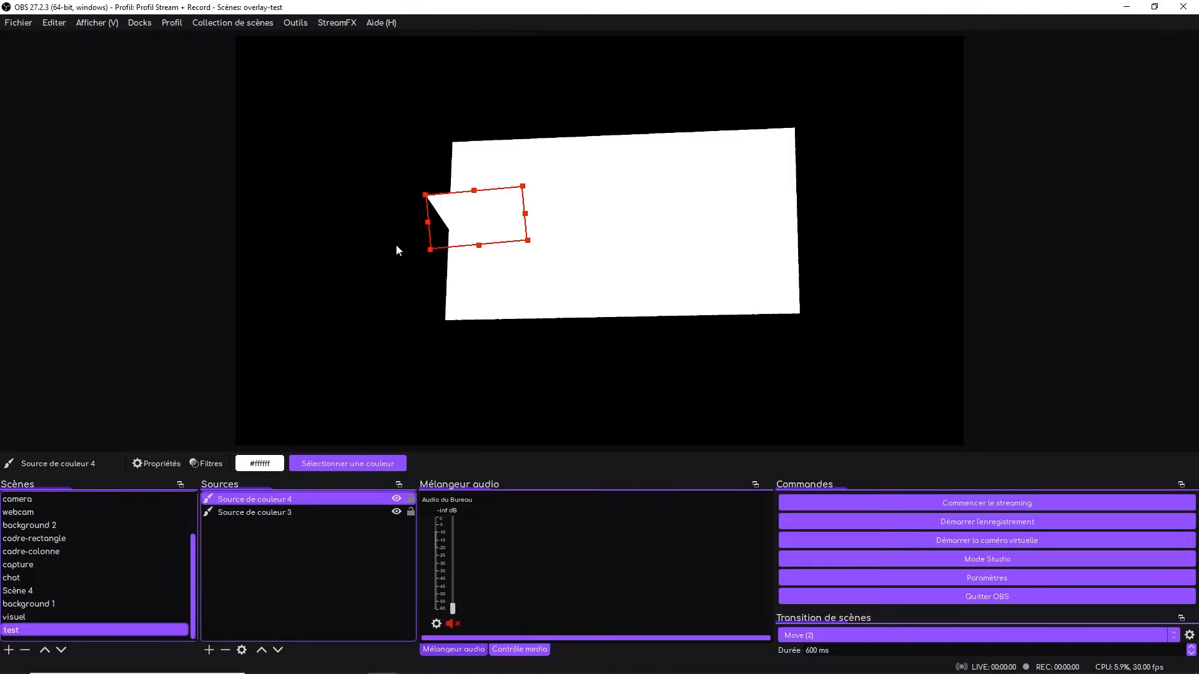
pyautogui.click(396, 245)
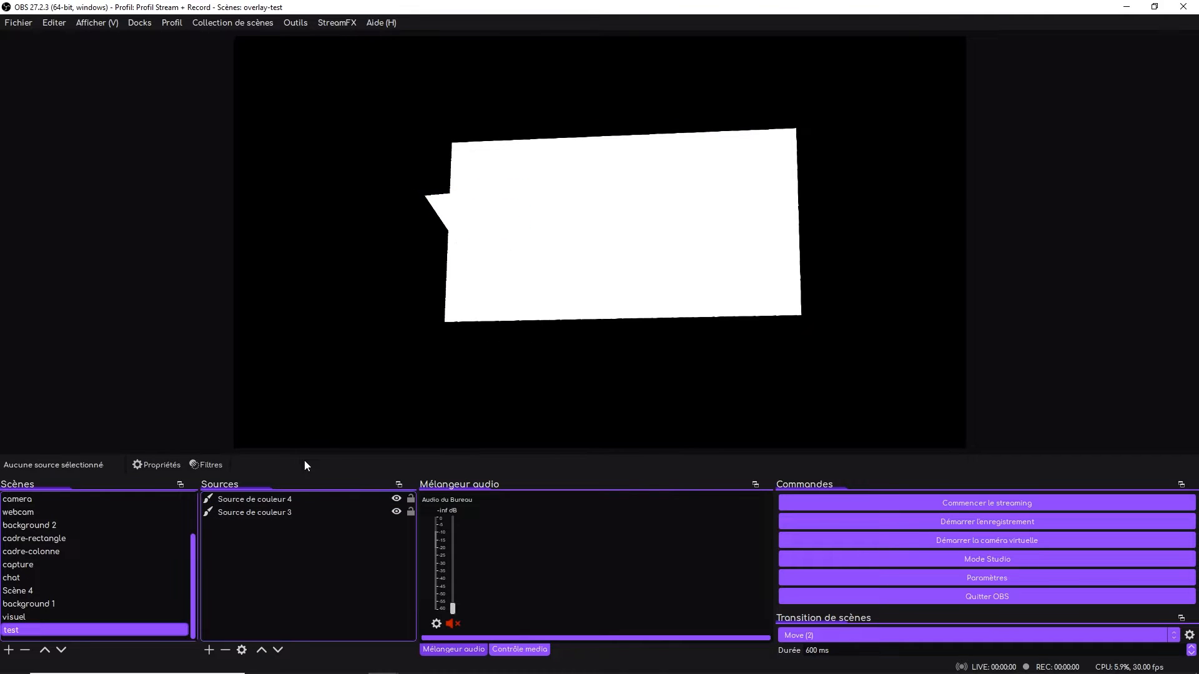
# - Create a new group and put Source de couleur 4 and Source de couleur 3 inside it
pyautogui.click(208, 650)
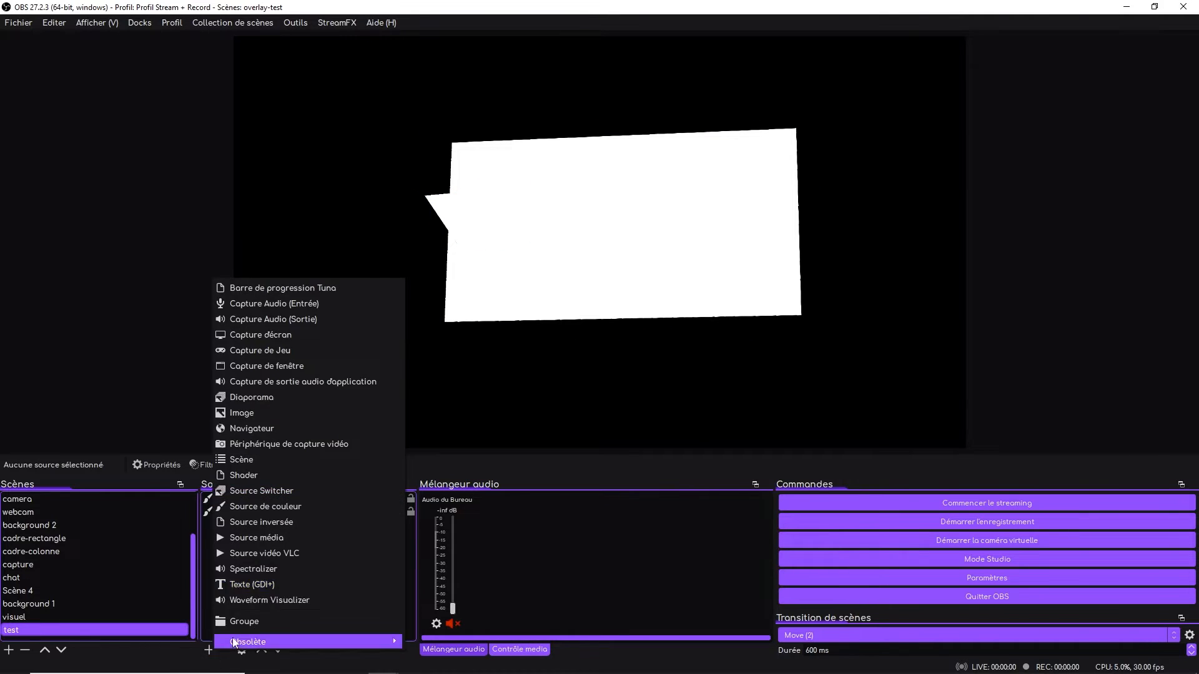
pyautogui.click(291, 626)
pyautogui.click(614, 426)
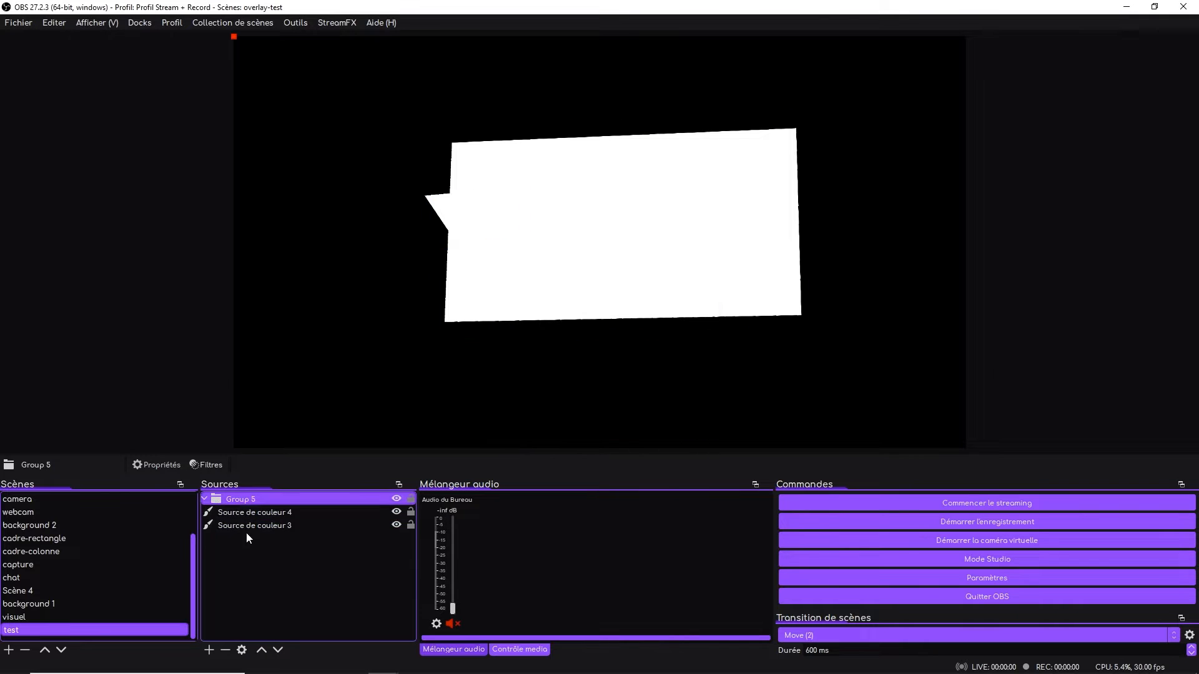
pyautogui.click(249, 524)
pyautogui.keyDown('ctrl'); pyautogui.click(263, 512); pyautogui.keyUp('ctrl')
pyautogui.moveTo(257, 523); pyautogui.dragTo(282, 497)
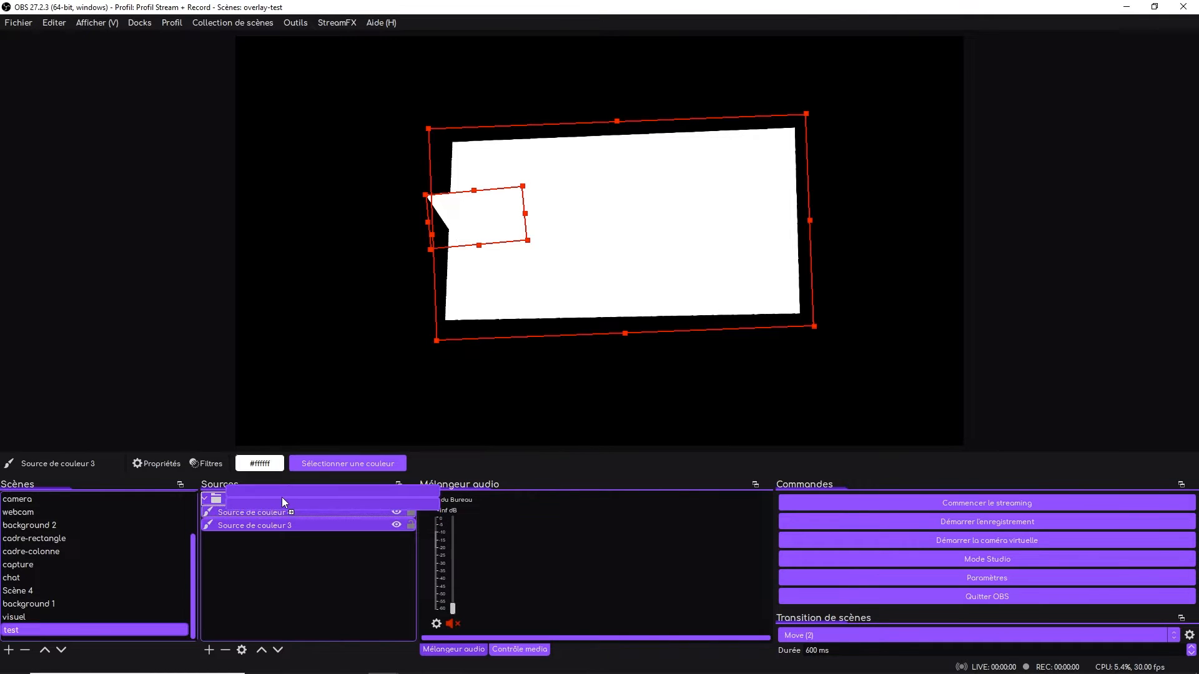
pyautogui.click(282, 372)
# - Add an Effets FDS filter to the group and close the filters window
pyautogui.click(243, 499)
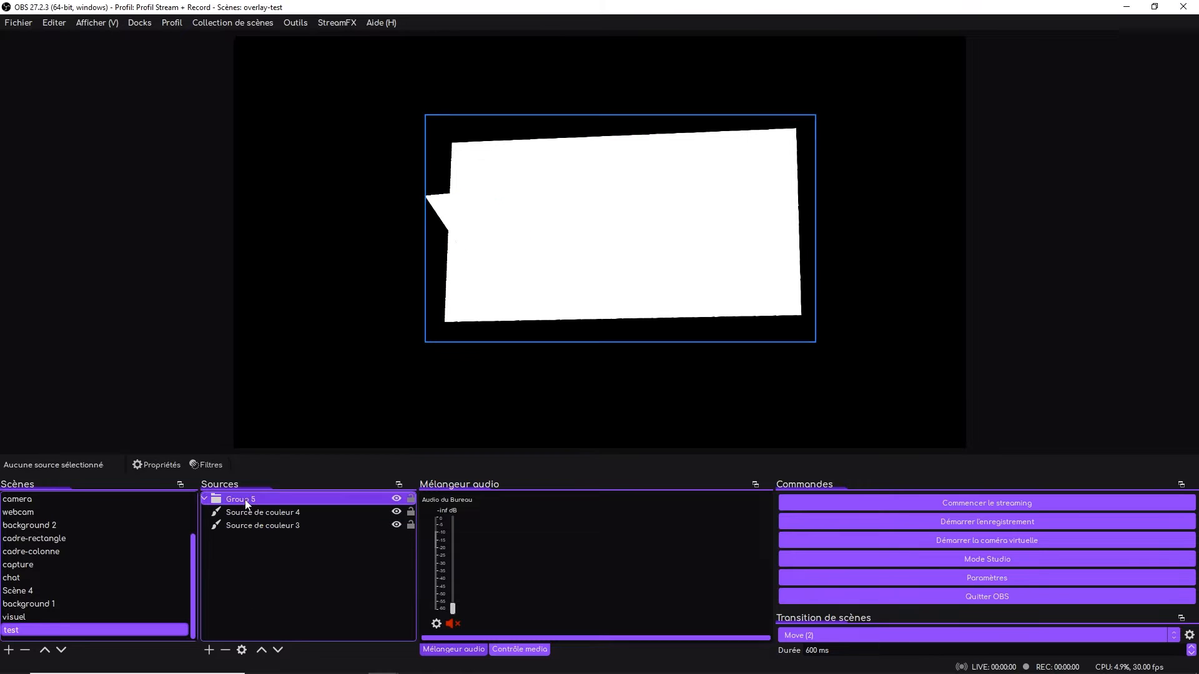
pyautogui.click(213, 465)
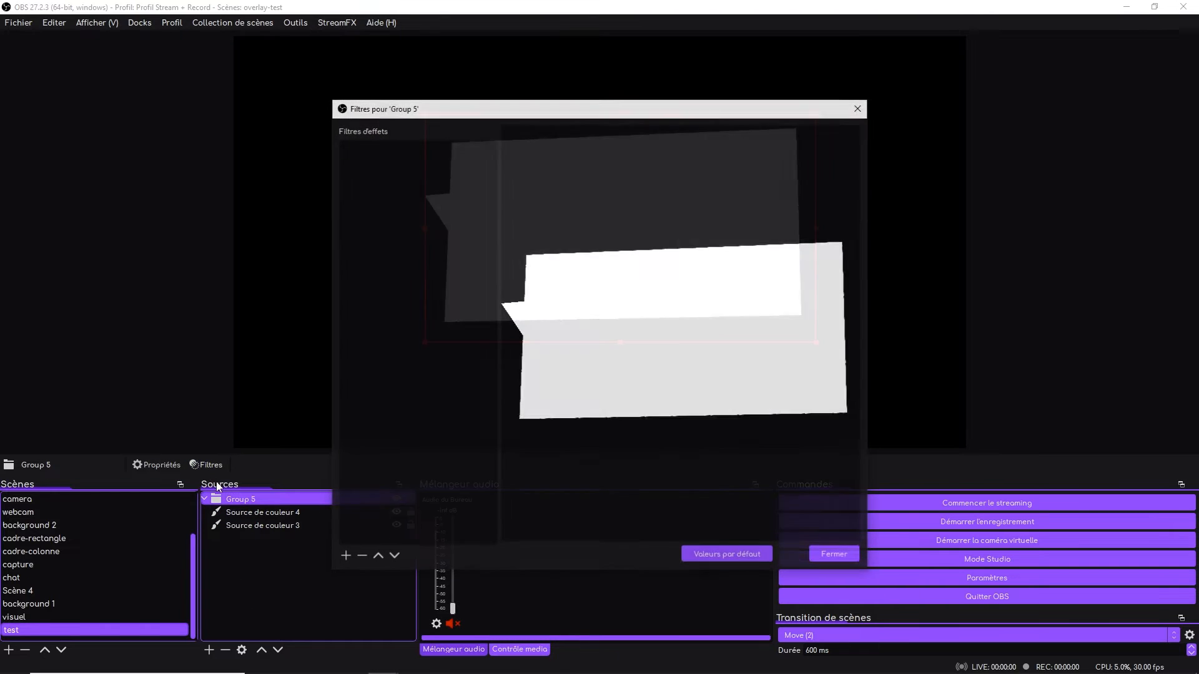
pyautogui.click(351, 558)
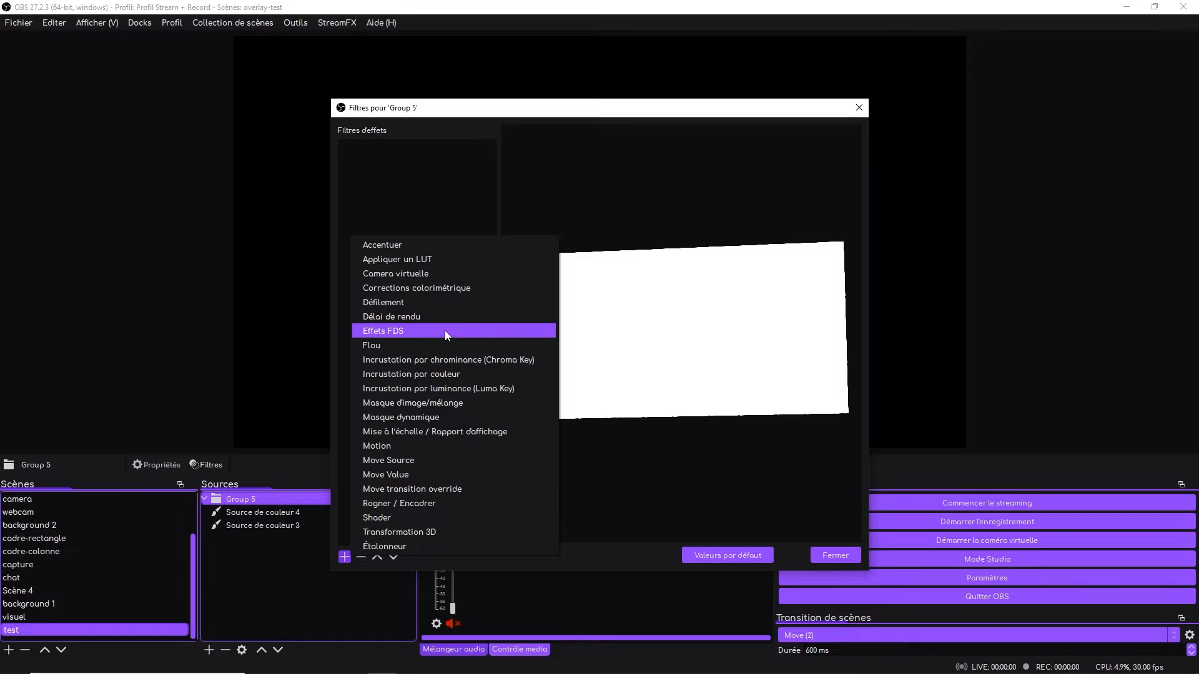
pyautogui.click(444, 331)
pyautogui.click(575, 360)
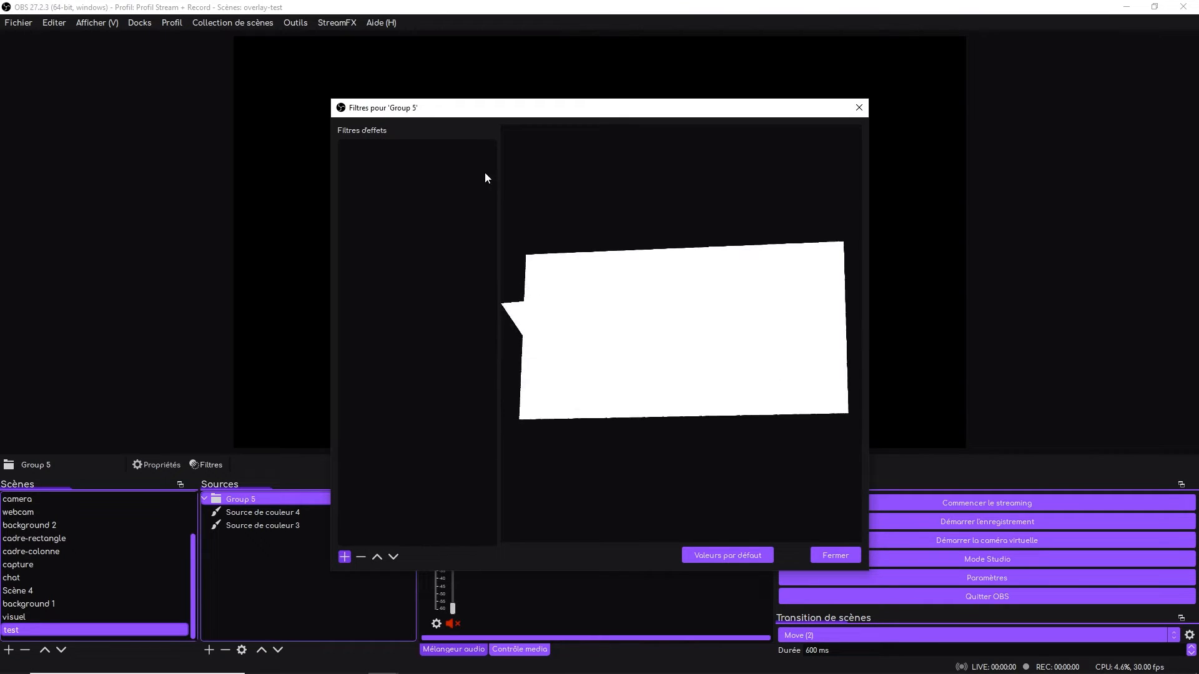
pyautogui.click(859, 558)
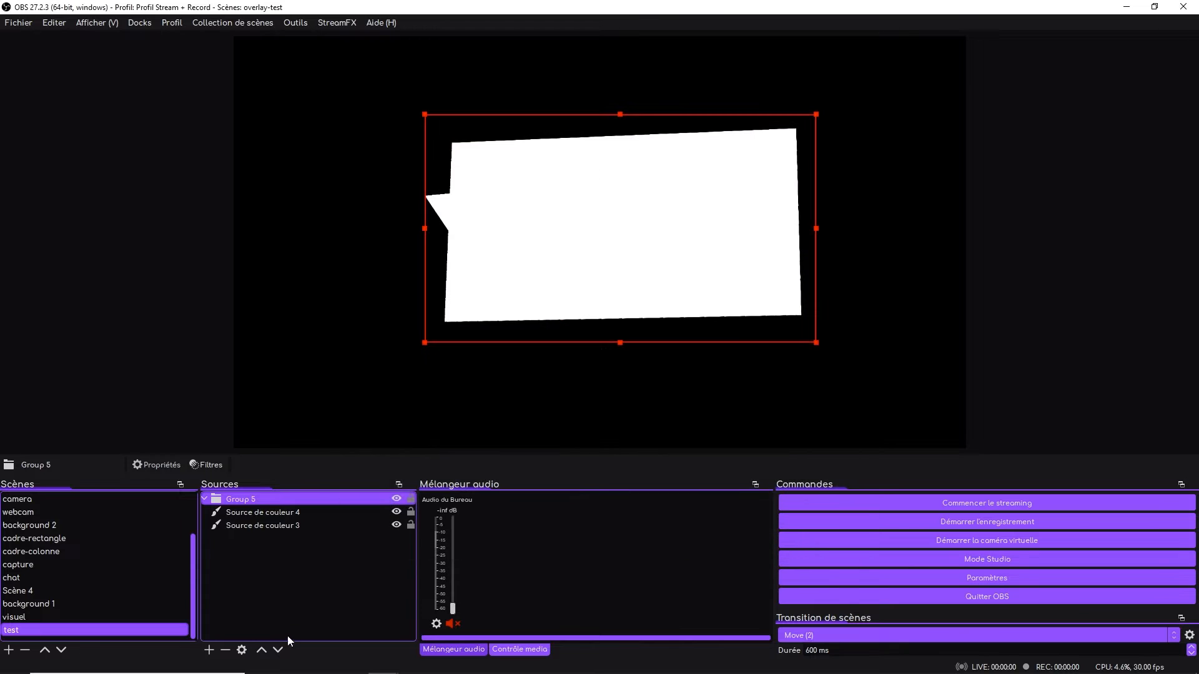
# - Add a new full-size colour source in blue #0055ff and place it below the group in the source order
pyautogui.click(209, 650)
pyautogui.click(259, 508)
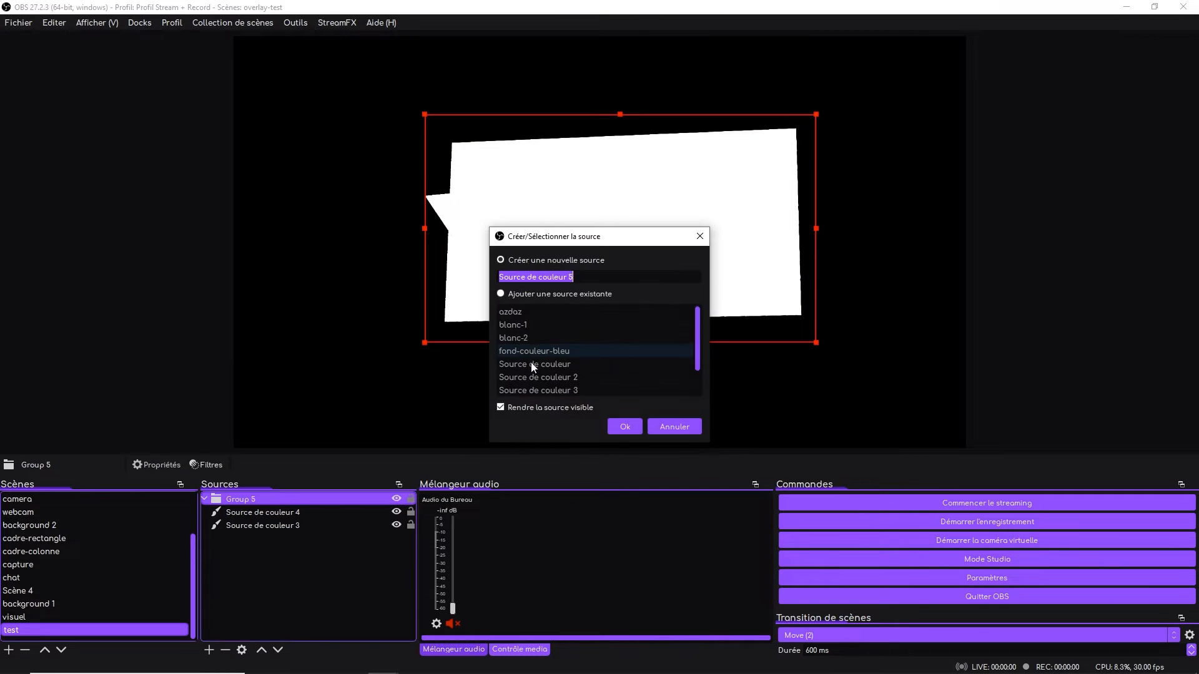
pyautogui.click(613, 426)
pyautogui.click(694, 474)
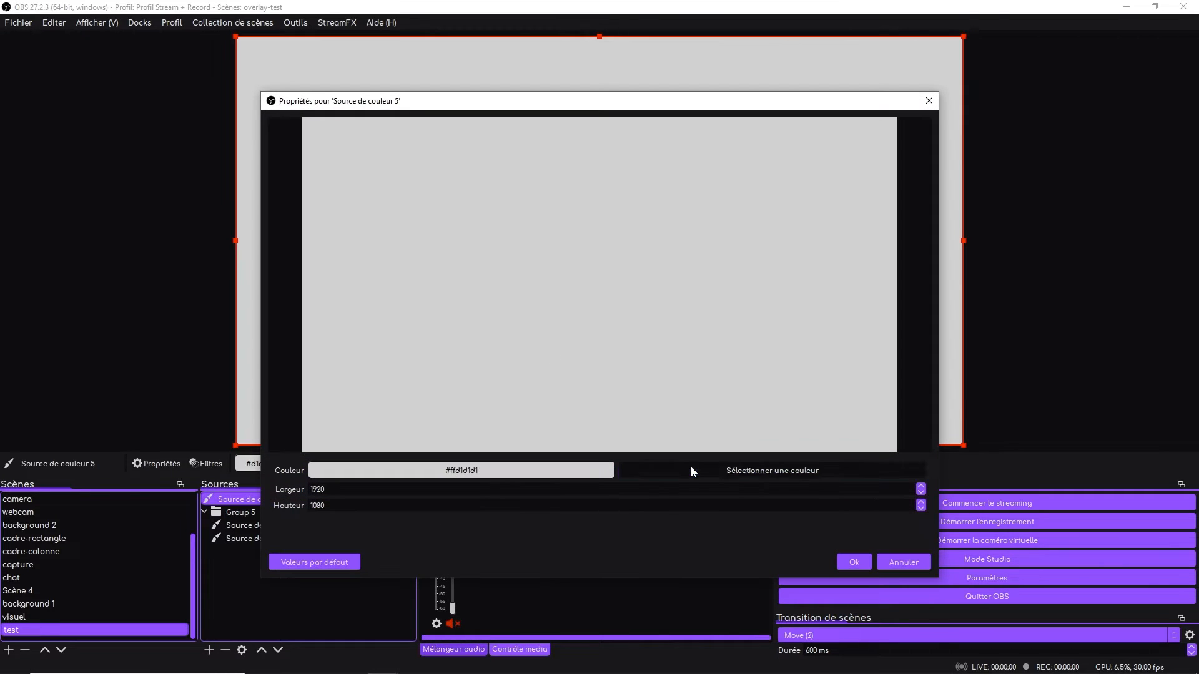
pyautogui.click(476, 271)
pyautogui.click(690, 461)
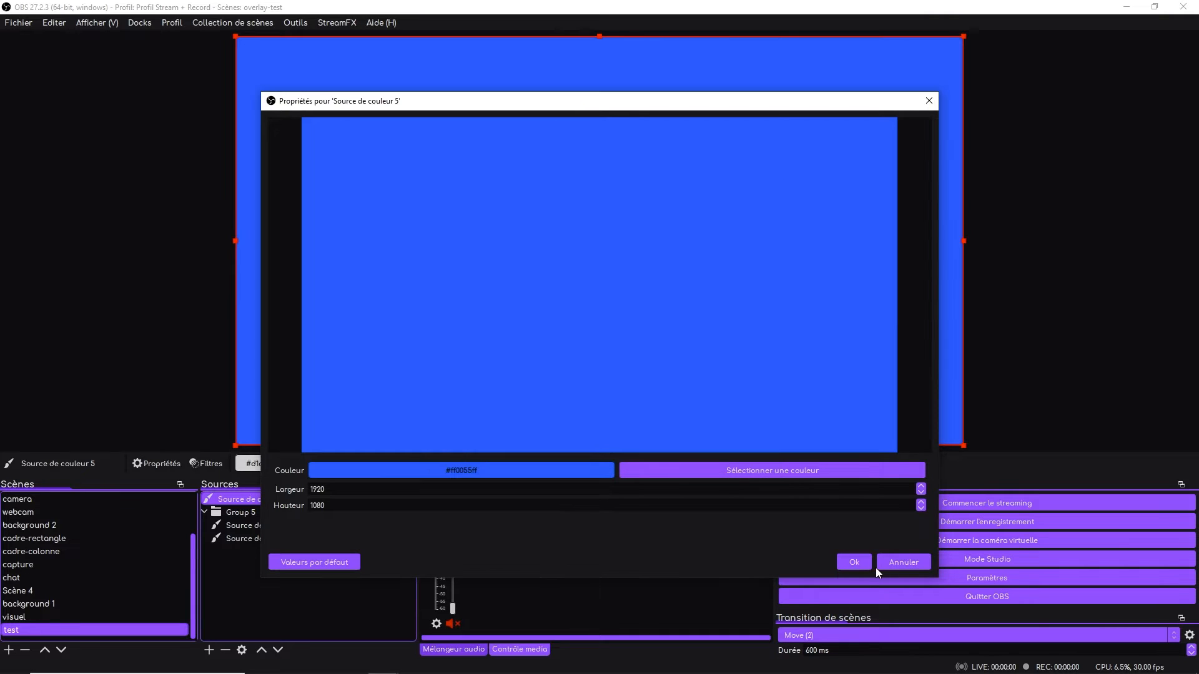
pyautogui.click(854, 562)
pyautogui.moveTo(266, 500); pyautogui.dragTo(289, 586)
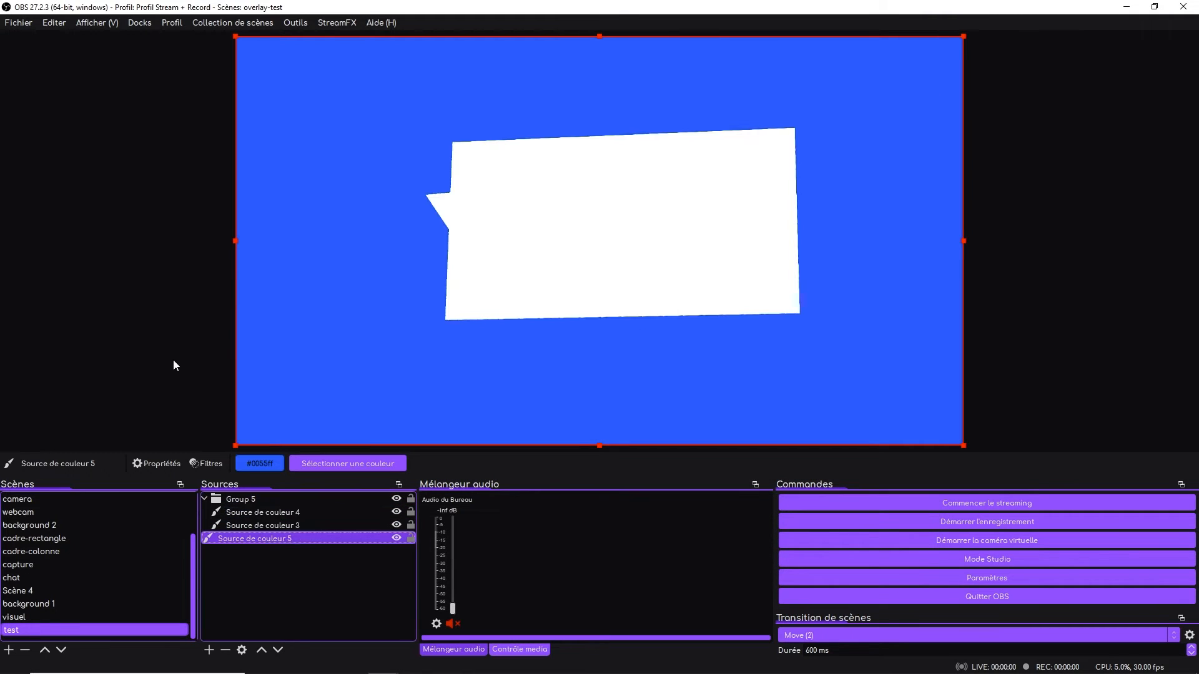
# - Enable the Contour in Group 5's Effets FDS filter and raise the outline width to about 8.26
pyautogui.doubleClick(232, 501)
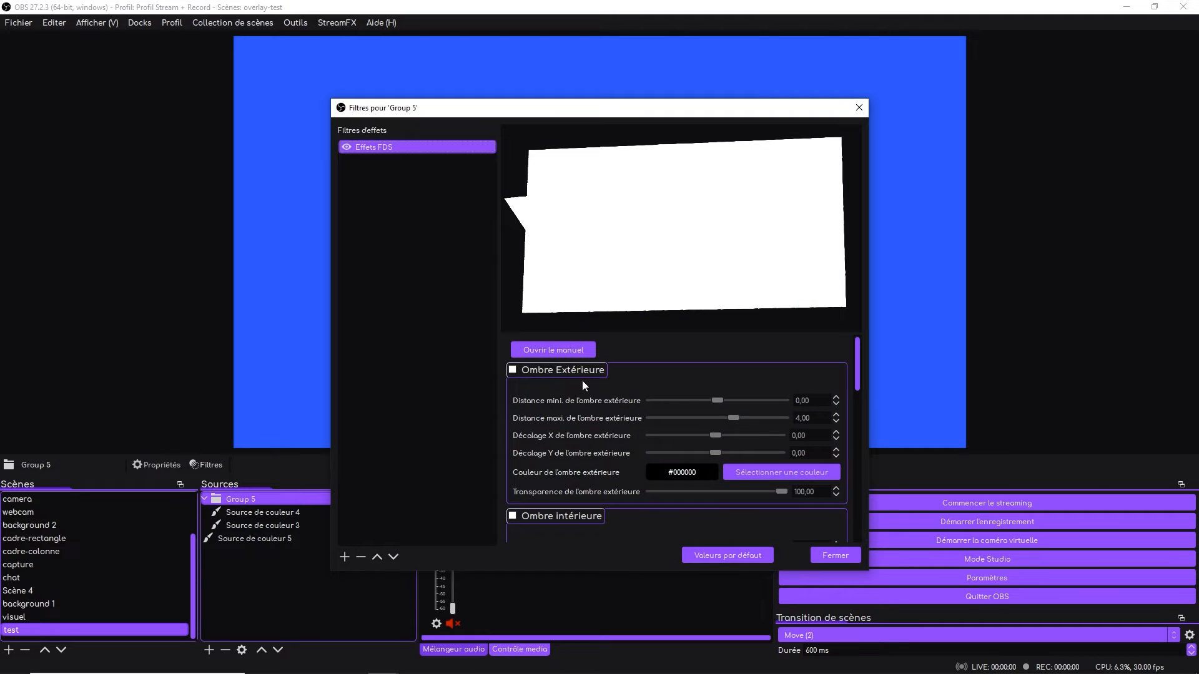
pyautogui.scroll(-10, 583, 381)
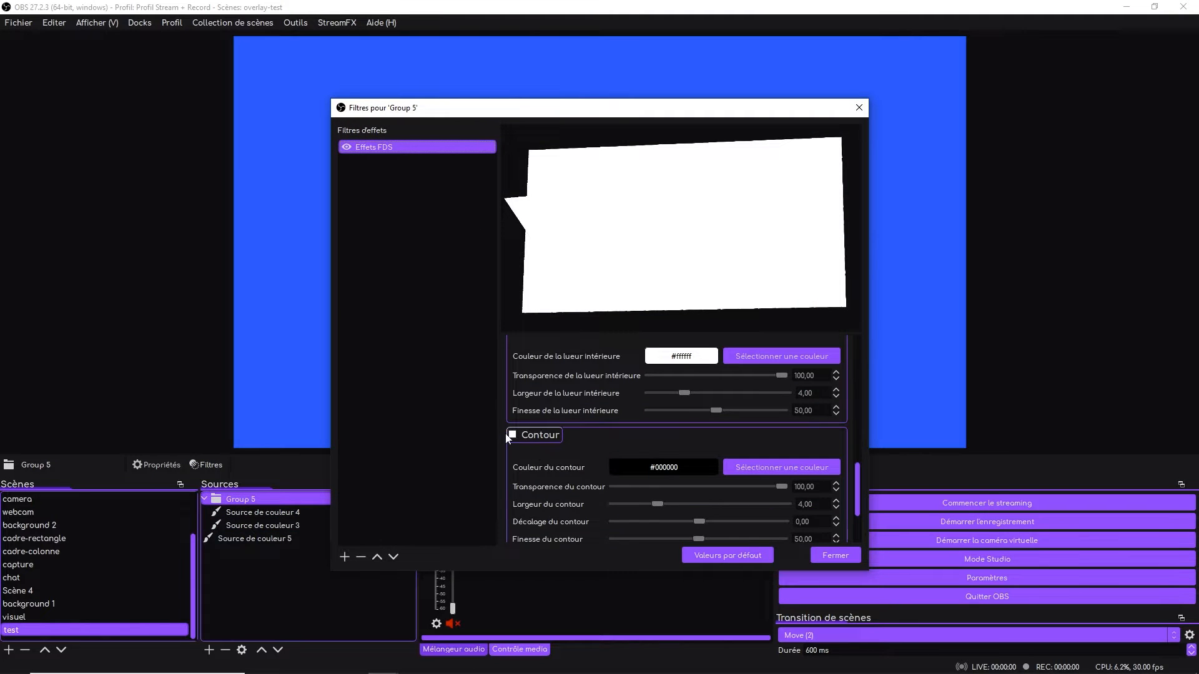
pyautogui.click(511, 435)
pyautogui.scroll(-1, 570, 482)
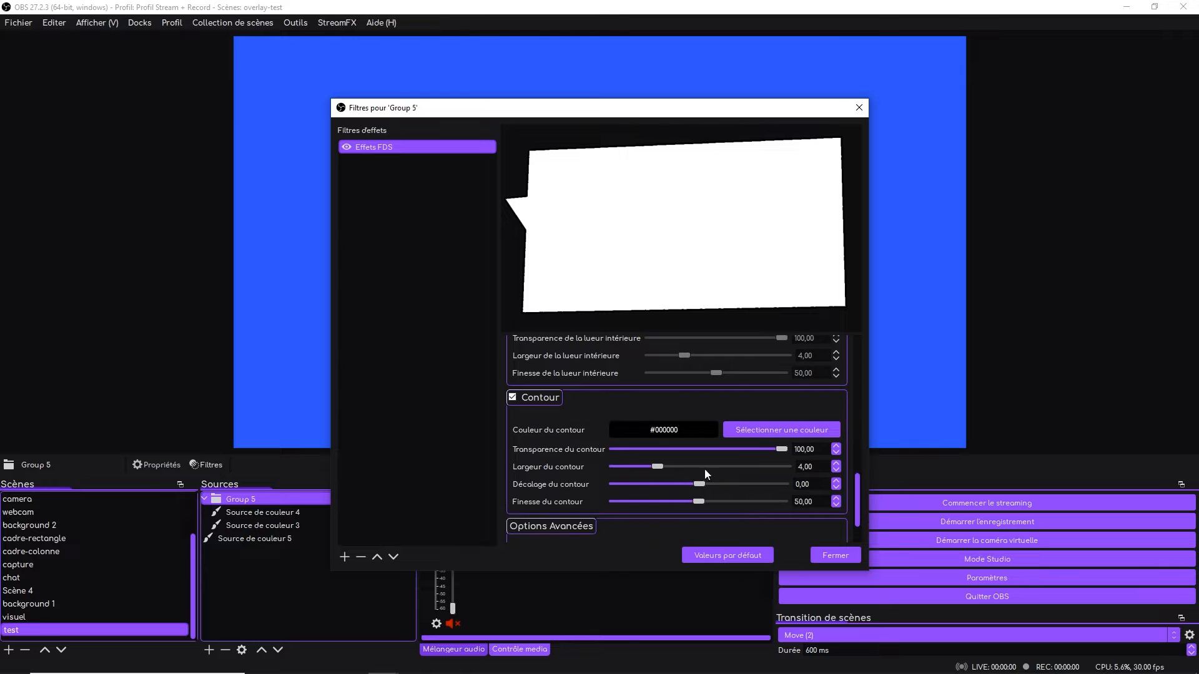
pyautogui.moveTo(657, 468); pyautogui.dragTo(703, 468)
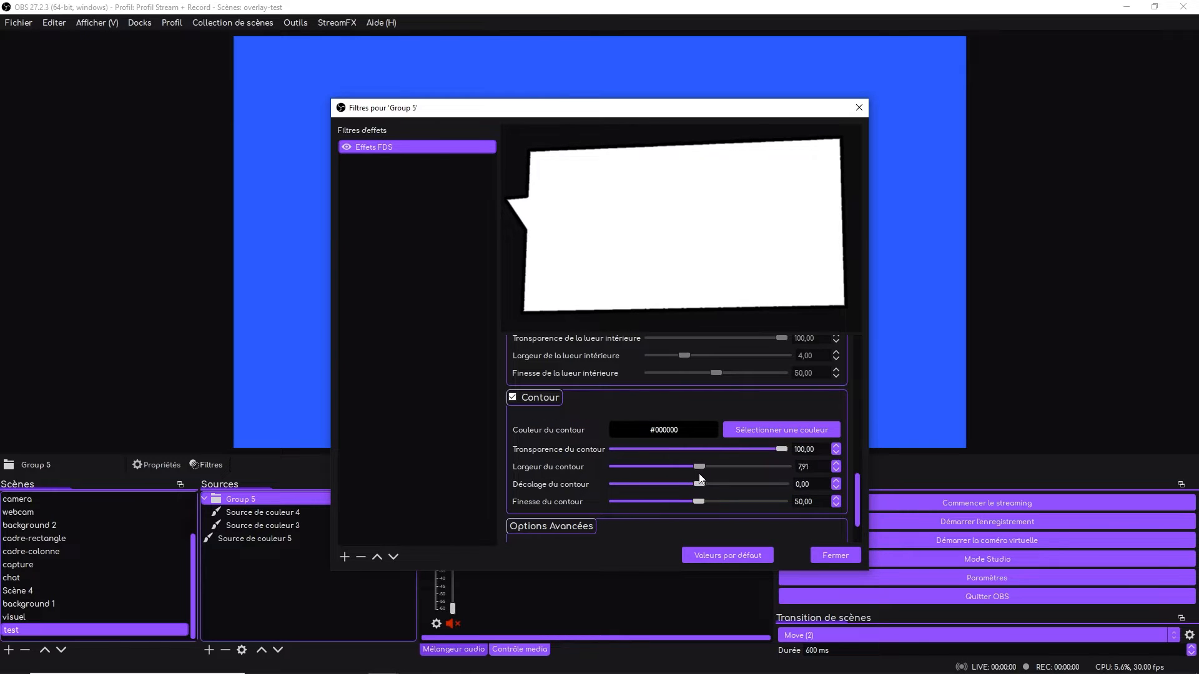
# - Move the bubble group to the upper-left area of the canvas and shift the filters window so the outline can be seen
pyautogui.moveTo(454, 114); pyautogui.dragTo(581, 225)
pyautogui.moveTo(582, 171); pyautogui.dragTo(442, 101)
pyautogui.moveTo(548, 227); pyautogui.dragTo(492, 173)
pyautogui.scroll(-1, 661, 436)
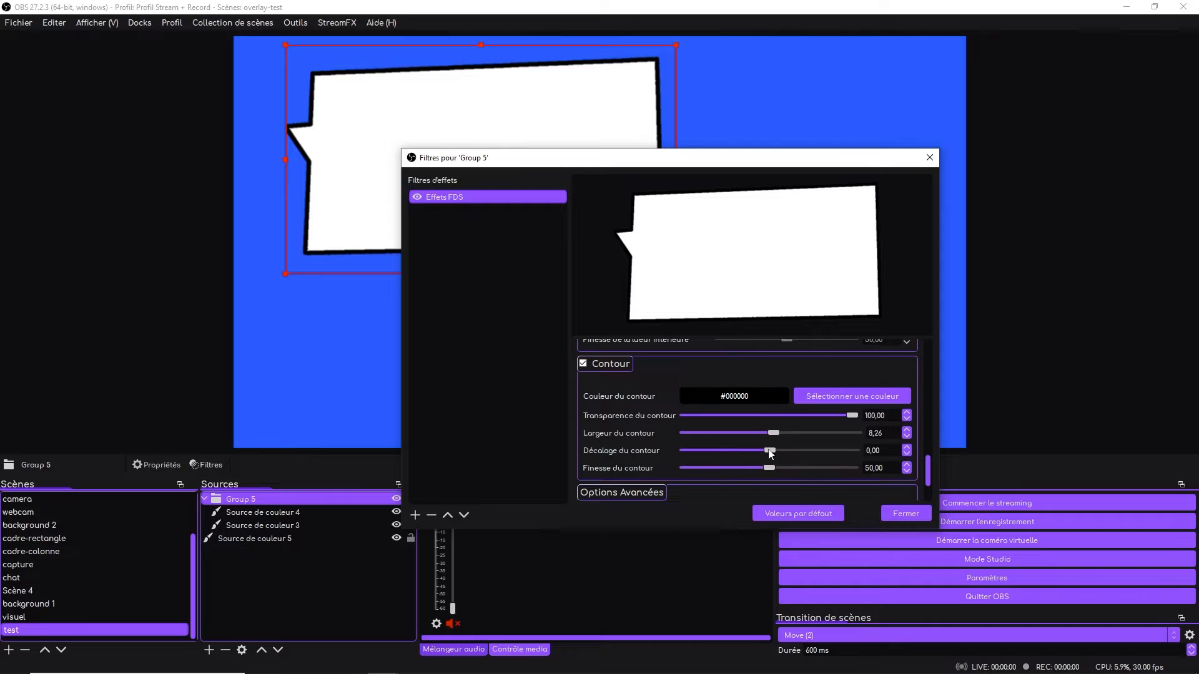
# - Set the outline's offset to about -6, its sharpness to about 67 and its width to about 7.62, and close the filters
pyautogui.moveTo(772, 453); pyautogui.dragTo(800, 473)
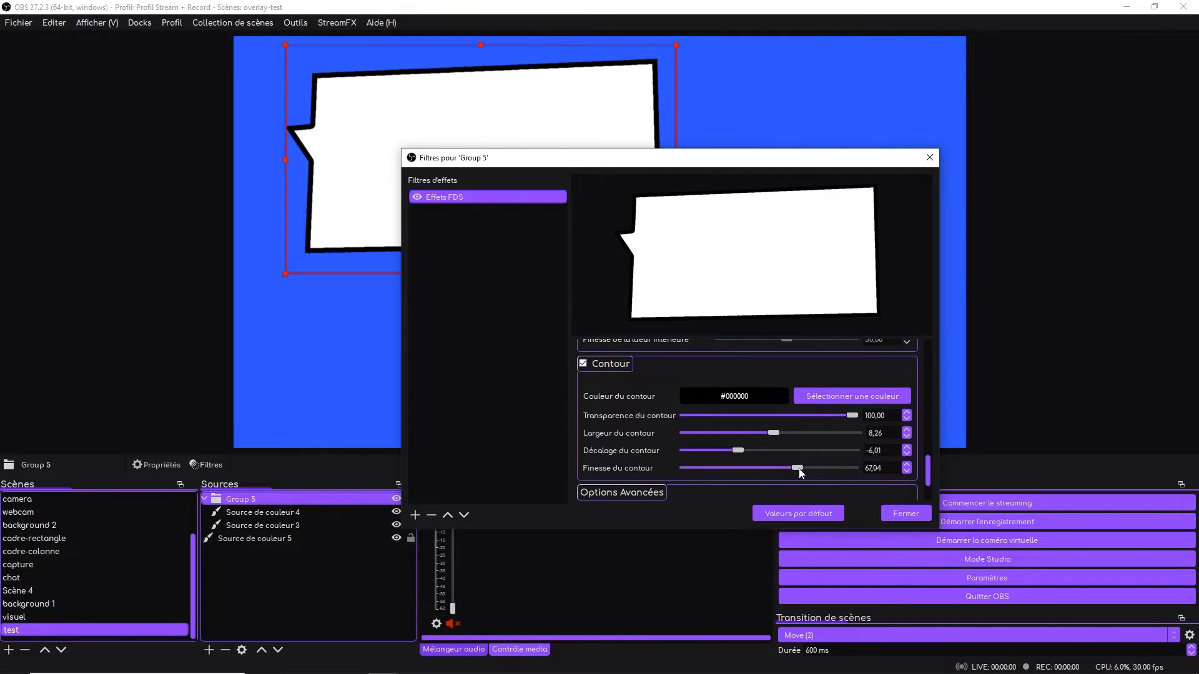
pyautogui.moveTo(773, 433)
pyautogui.mouseDown()
pyautogui.moveTo(804, 440)
pyautogui.moveTo(767, 444)
pyautogui.mouseUp()
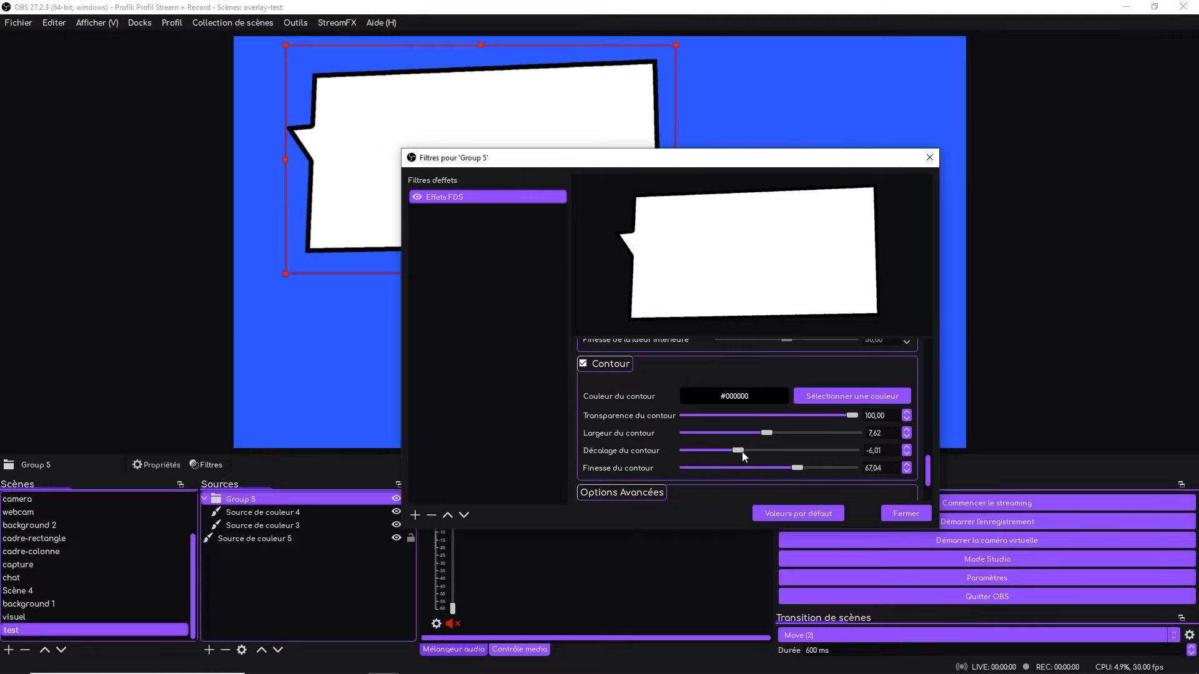
pyautogui.moveTo(741, 451); pyautogui.dragTo(736, 451)
pyautogui.click(895, 514)
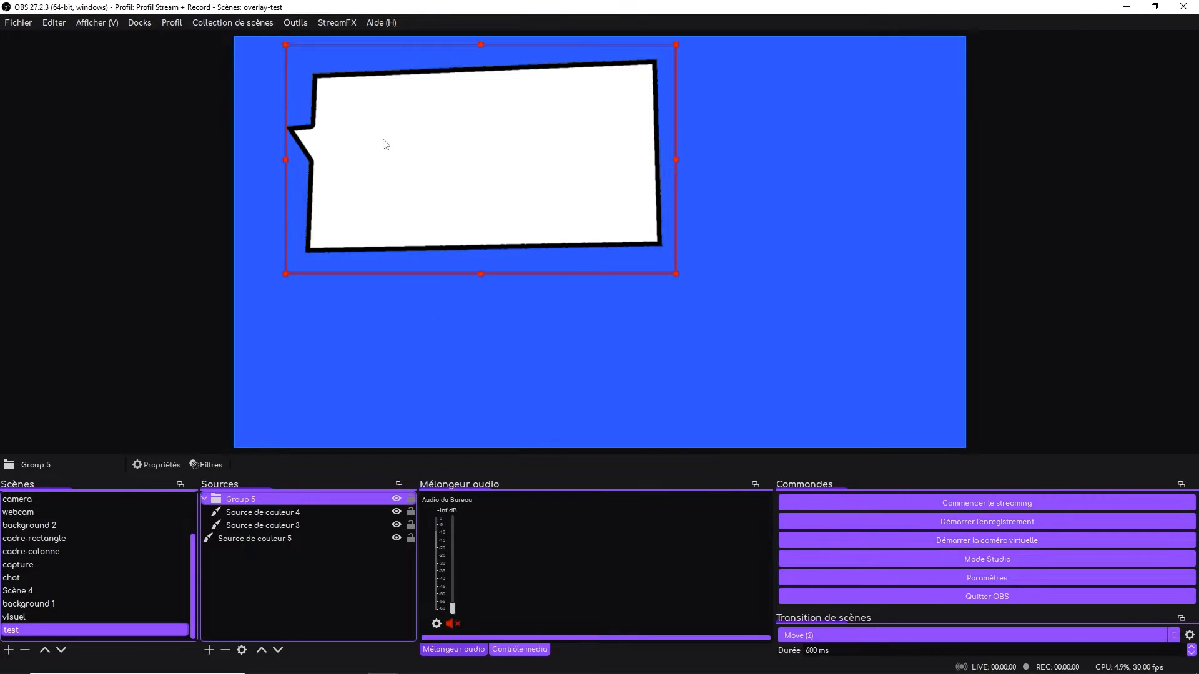
# - Move only Source de couleur 4, the bubble's tail, slightly upward within the group
pyautogui.click(288, 520)
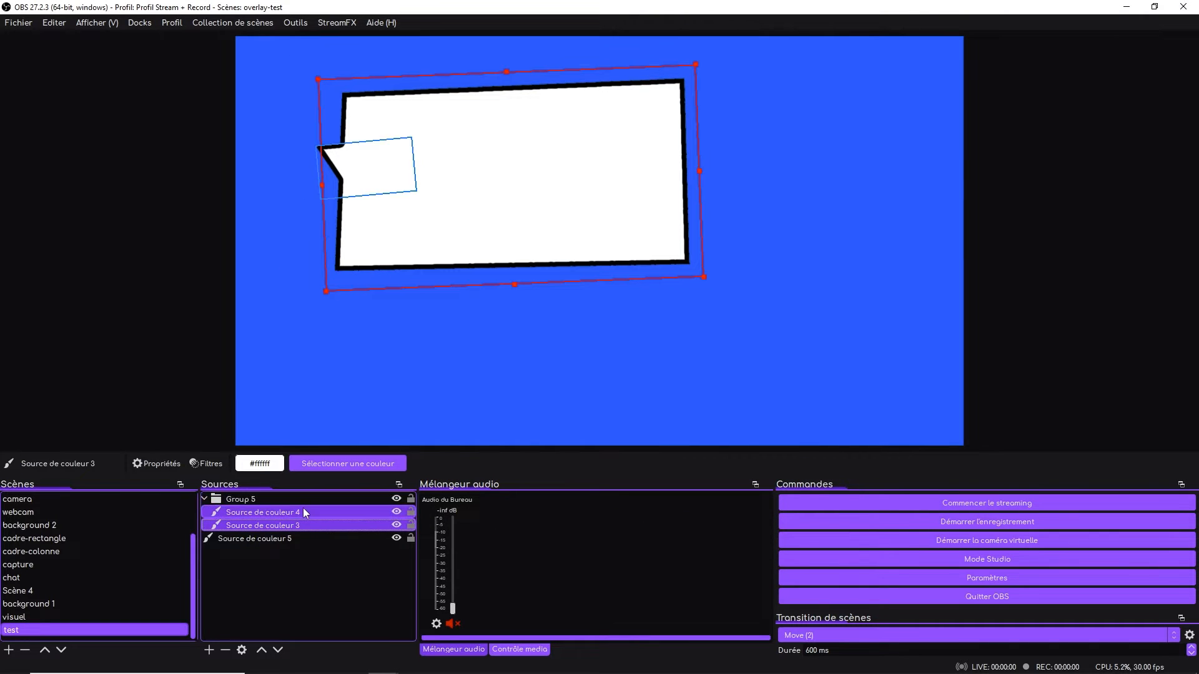
pyautogui.click(293, 511)
pyautogui.moveTo(373, 184)
pyautogui.mouseDown()
pyautogui.moveTo(364, 162)
pyautogui.moveTo(374, 170)
pyautogui.mouseUp()
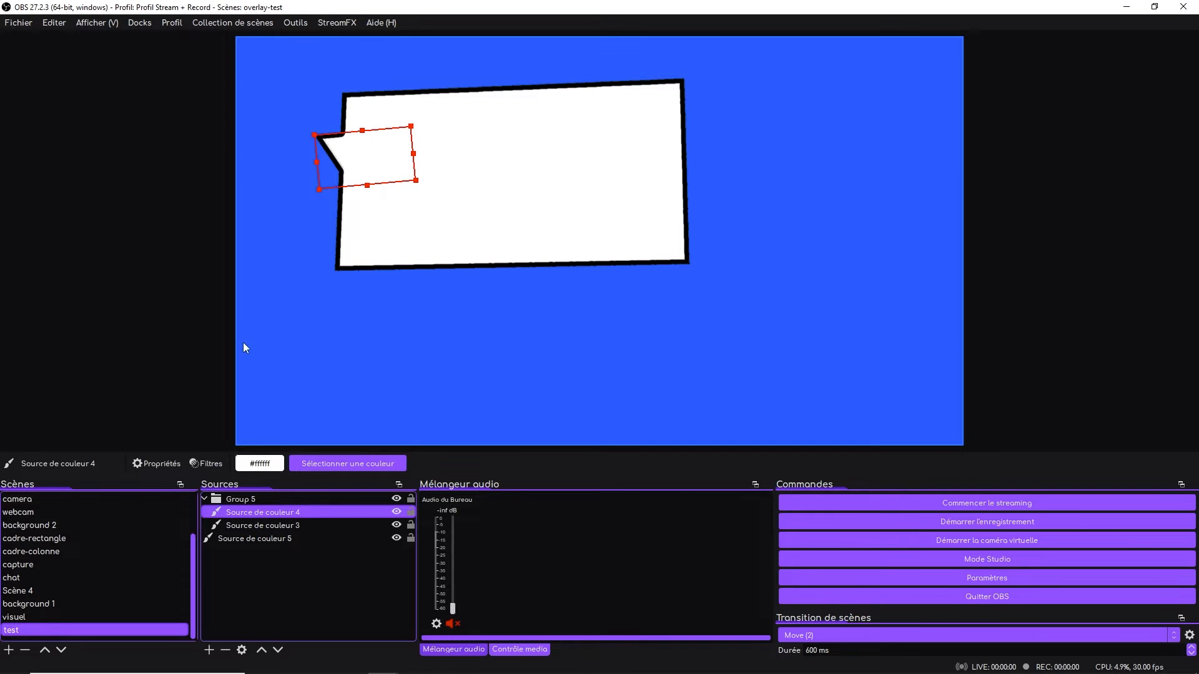
# - Rotate Source de couleur 4 clockwise in its transform settings until it tilts slightly past horizontal
pyautogui.hotkey('ctrl', 'e')
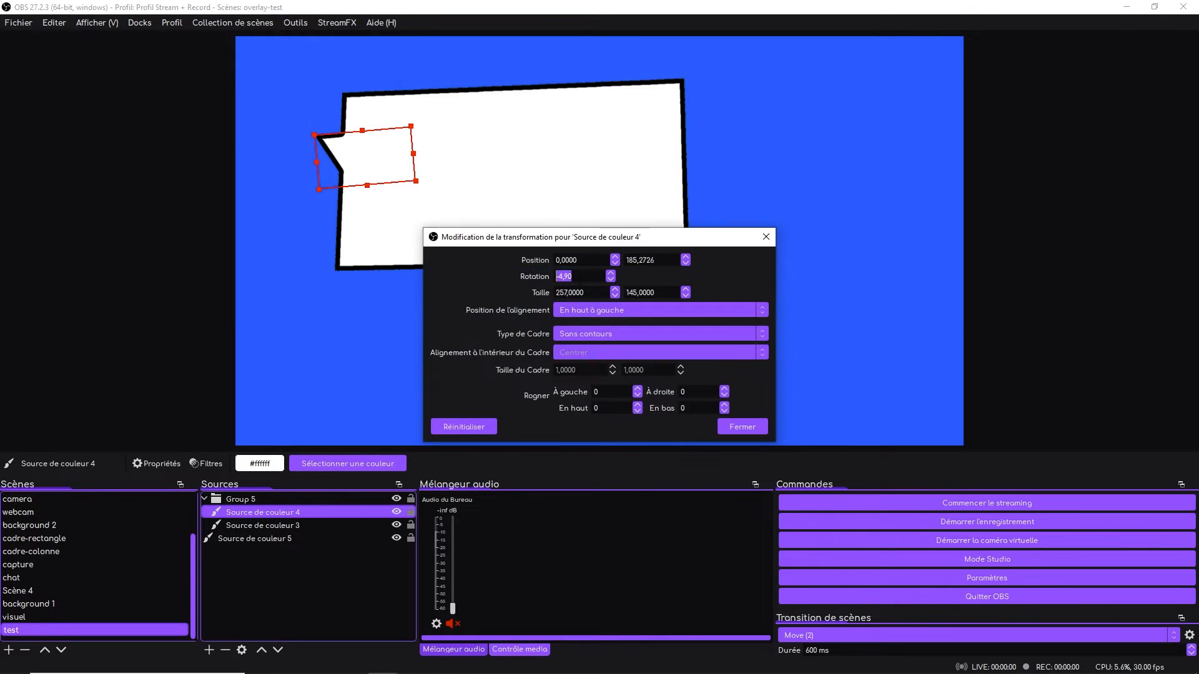
pyautogui.scroll(20, 579, 279)
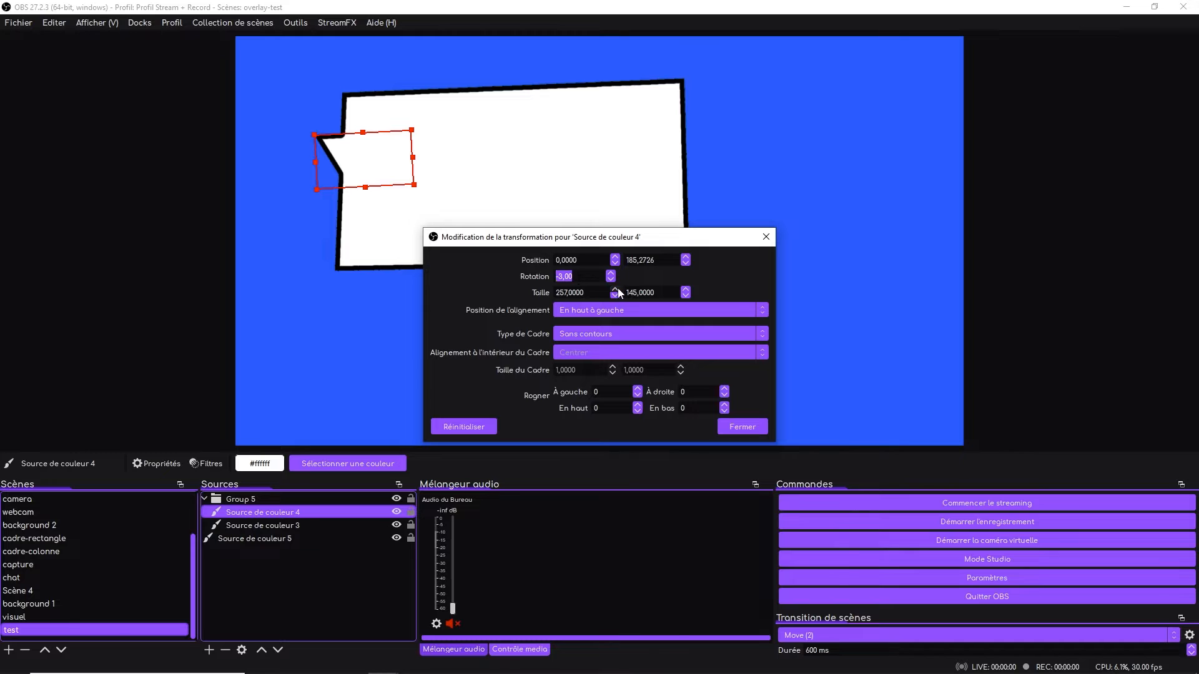
pyautogui.press('Up')
pyautogui.press('Up')
pyautogui.press('Up')
pyautogui.press('Up')
pyautogui.press('Up')
pyautogui.press('Up')
pyautogui.press('Up')
pyautogui.press('Up')
pyautogui.press('Up')
pyautogui.press('Up')
pyautogui.press('Up')
pyautogui.press('Up')
pyautogui.press('Up')
pyautogui.press('Up')
pyautogui.press('Up')
pyautogui.press('Up')
pyautogui.press('Up')
pyautogui.press('Up')
pyautogui.press('Up')
pyautogui.press('Up')
pyautogui.press('Up')
pyautogui.press('Up')
pyautogui.press('Up')
pyautogui.press('Up')
pyautogui.press('Up')
pyautogui.press('Up')
pyautogui.press('Up')
pyautogui.press('Up')
pyautogui.press('Up')
pyautogui.press('Up')
pyautogui.press('Up')
pyautogui.press('Up')
pyautogui.press('Up')
pyautogui.press('Up')
pyautogui.press('Up')
pyautogui.press('Up')
pyautogui.press('Up')
pyautogui.press('Up')
pyautogui.press('Up')
pyautogui.press('Up')
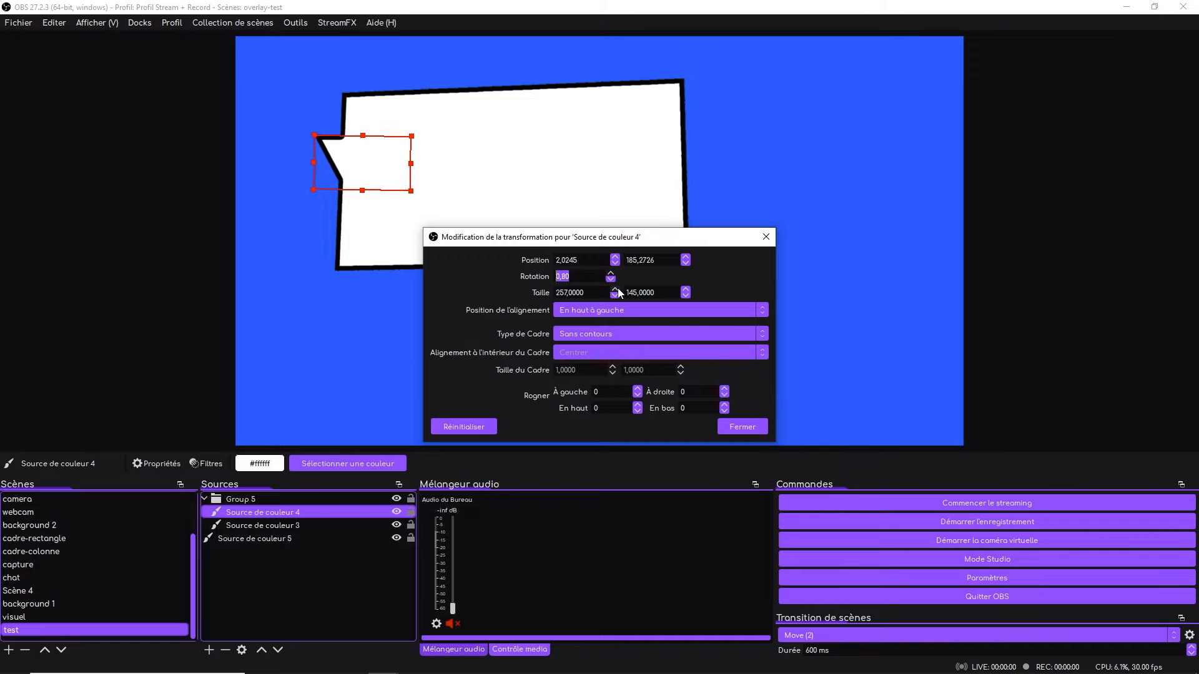
# - Nudge the tail slightly down and right, and move the whole bubble toward the centre of the canvas
pyautogui.moveTo(386, 141); pyautogui.dragTo(392, 145)
pyautogui.click(735, 423)
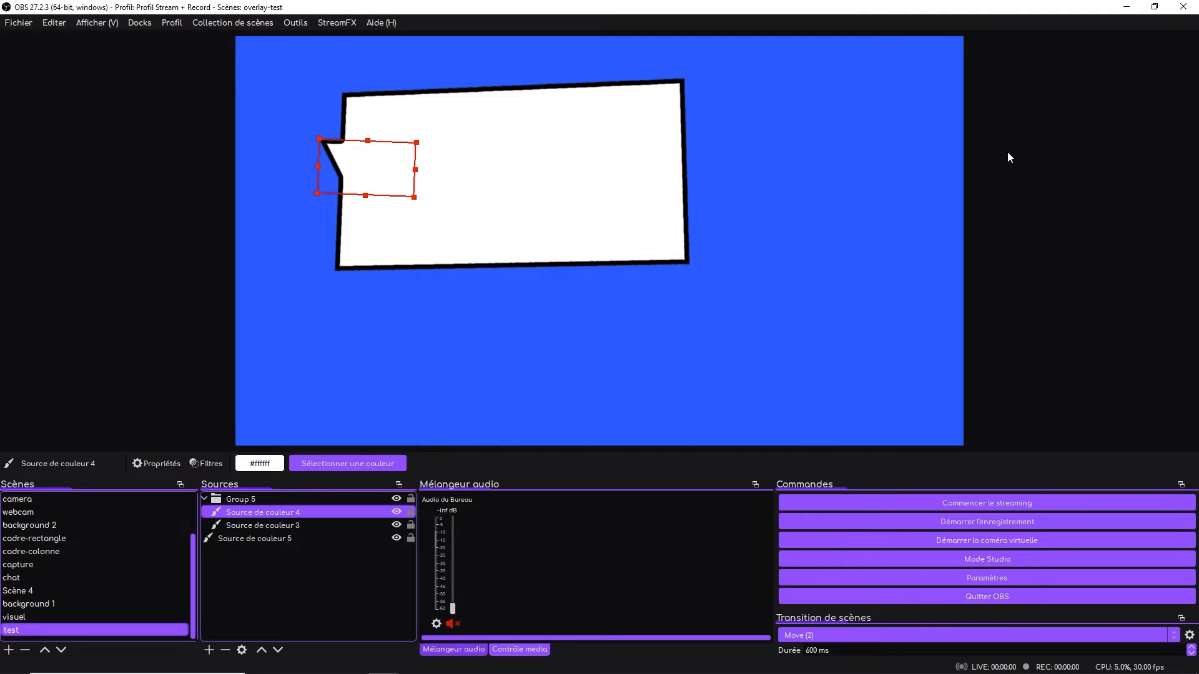
pyautogui.moveTo(468, 166); pyautogui.dragTo(537, 213)
pyautogui.click(535, 212)
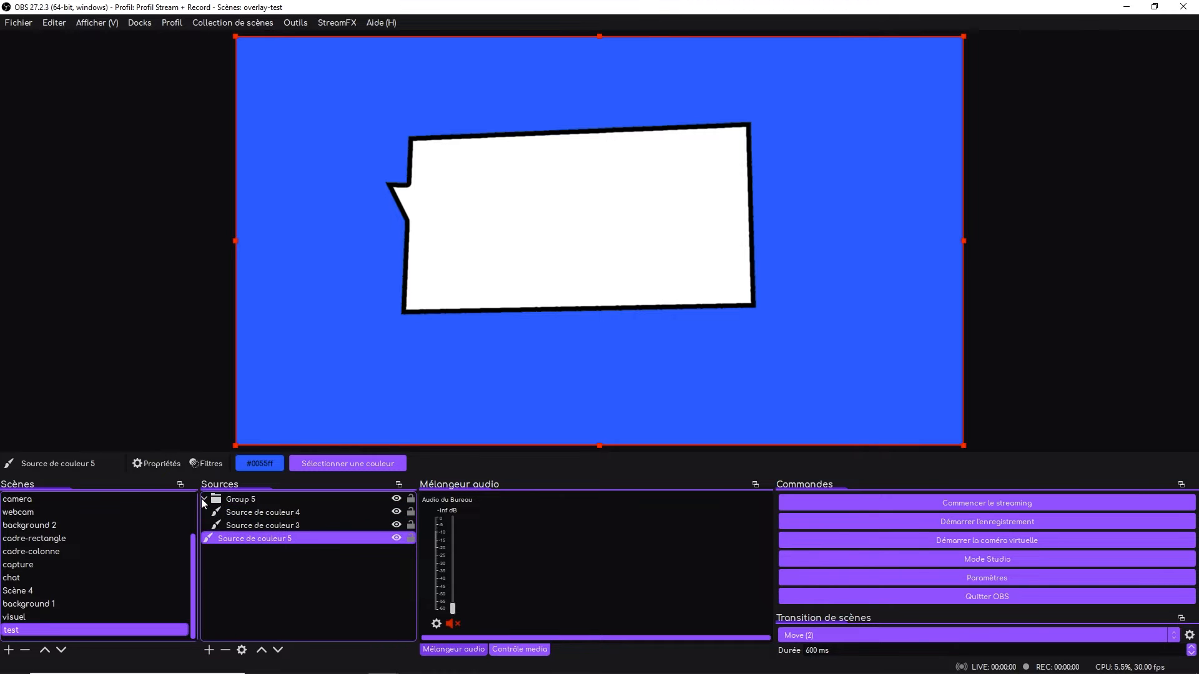
# - Add a new Texte (GDI+) source named lestream
pyautogui.click(209, 650)
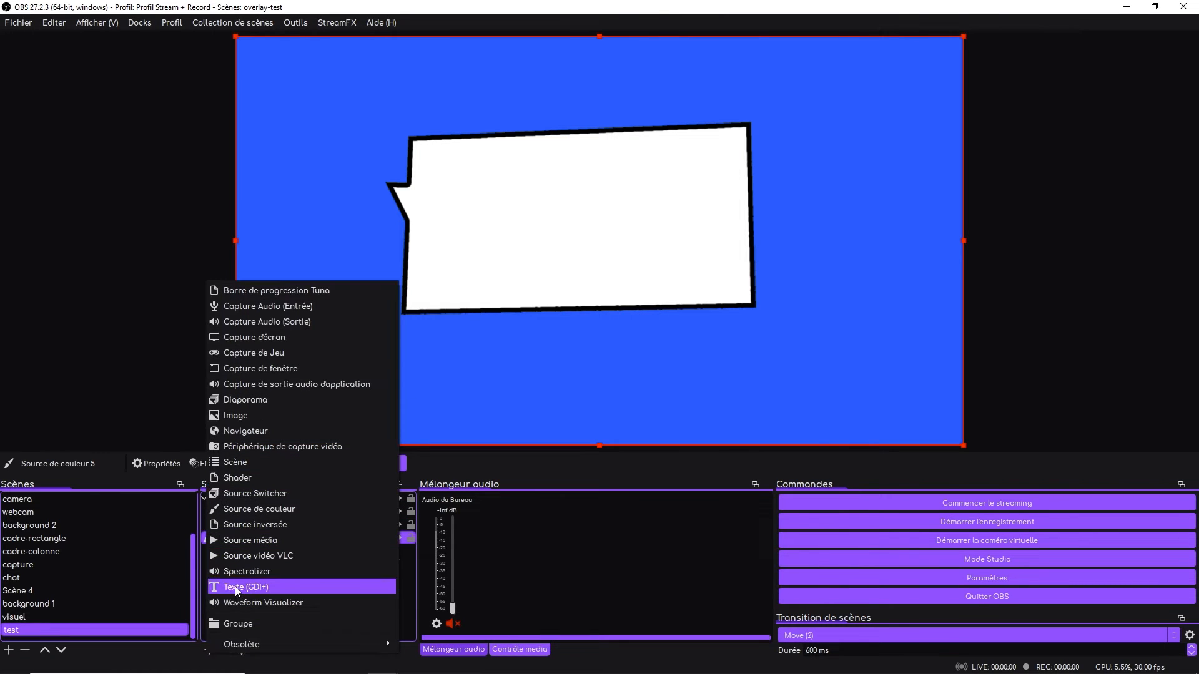
pyautogui.click(242, 587)
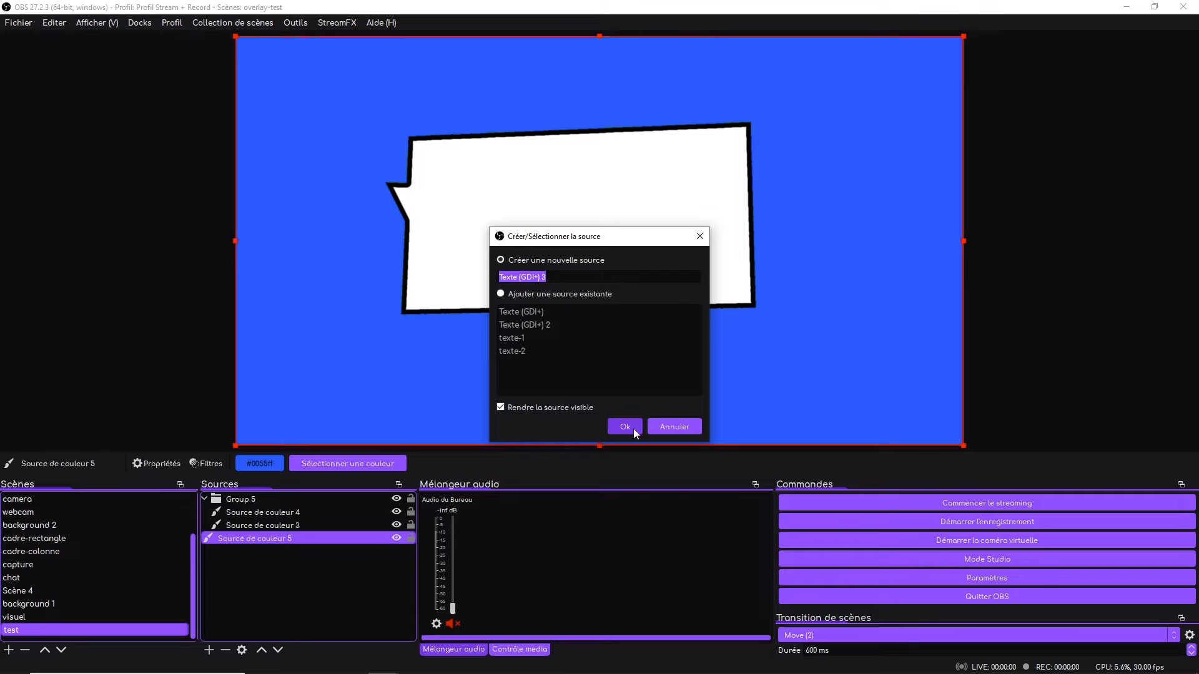
pyautogui.write('lestreaù')
pyautogui.press('BackSpace')
pyautogui.write('m')
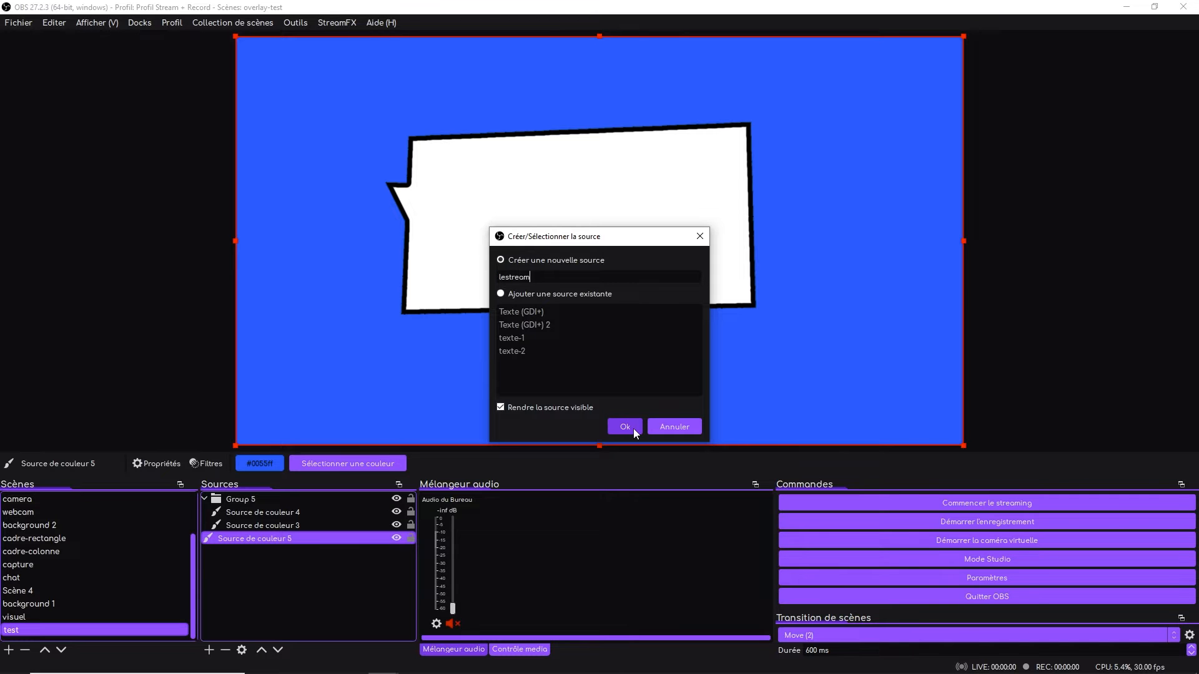
pyautogui.click(625, 426)
# - Set the text source's font to Source Code Pro Black at size 512
pyautogui.click(759, 480)
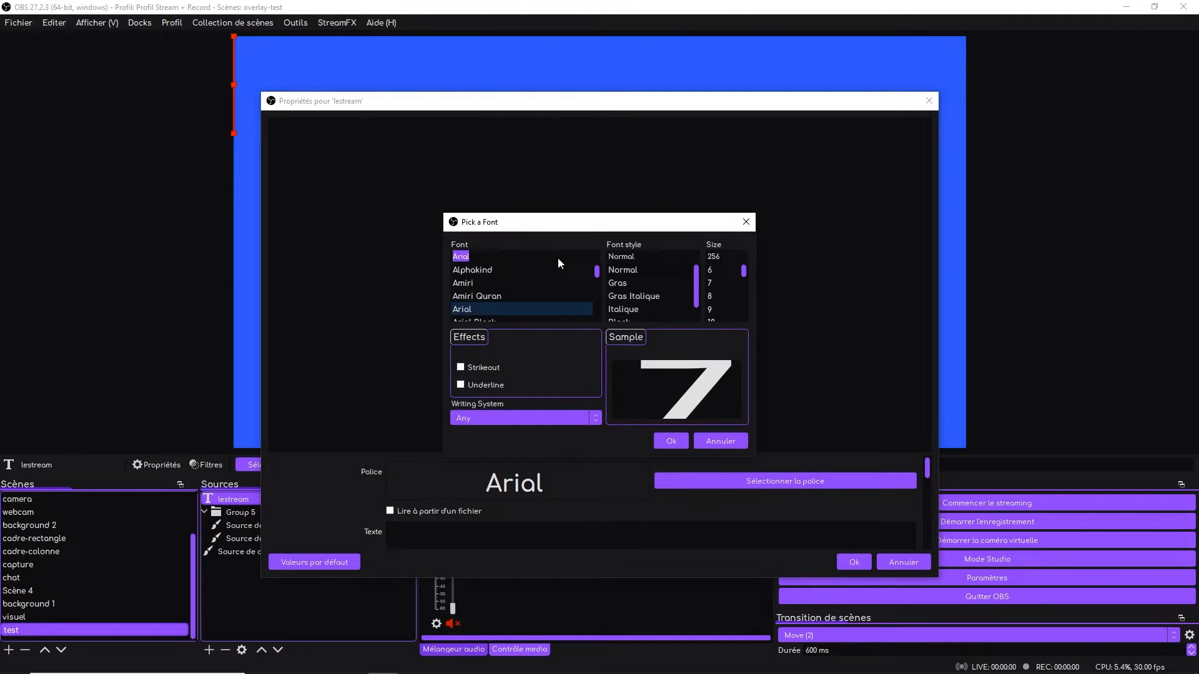
pyautogui.write('so')
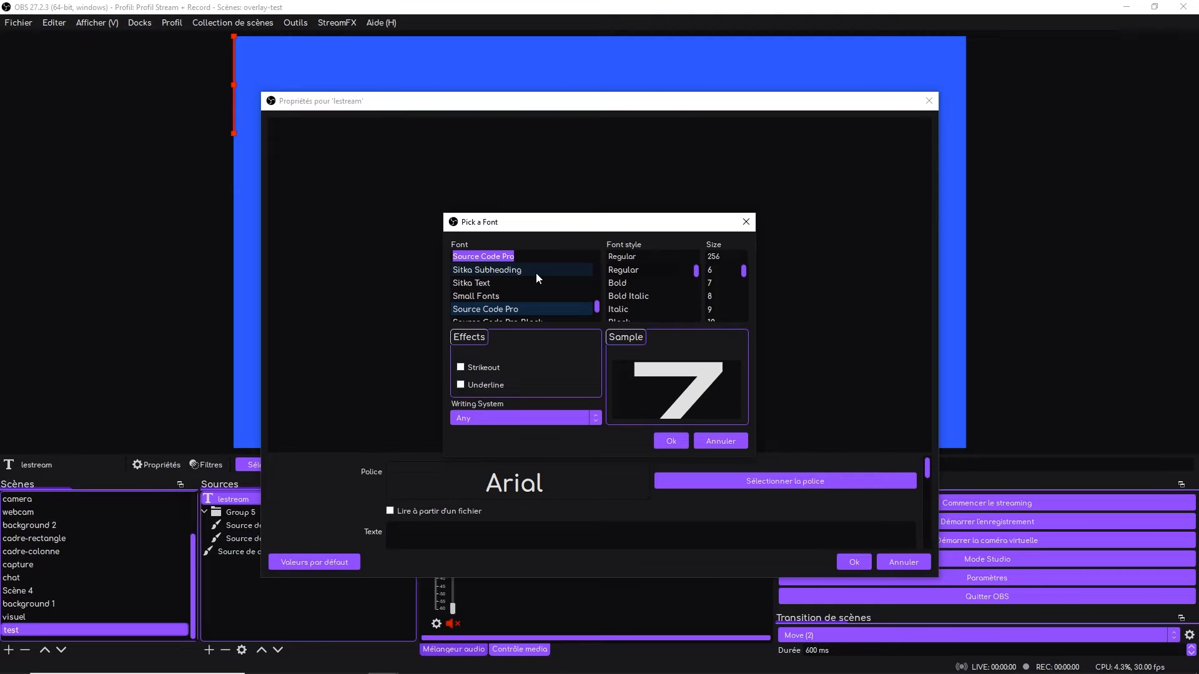
pyautogui.scroll(-1, 544, 300)
pyautogui.click(538, 281)
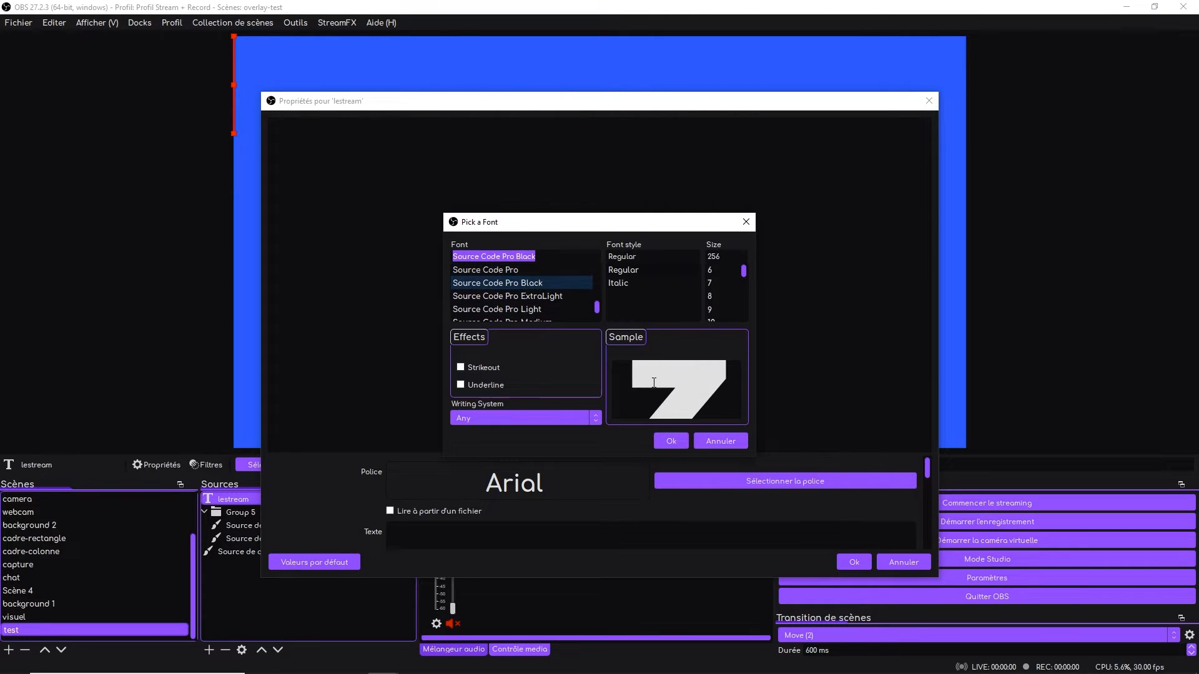
pyautogui.doubleClick(727, 254)
pyautogui.write('512')
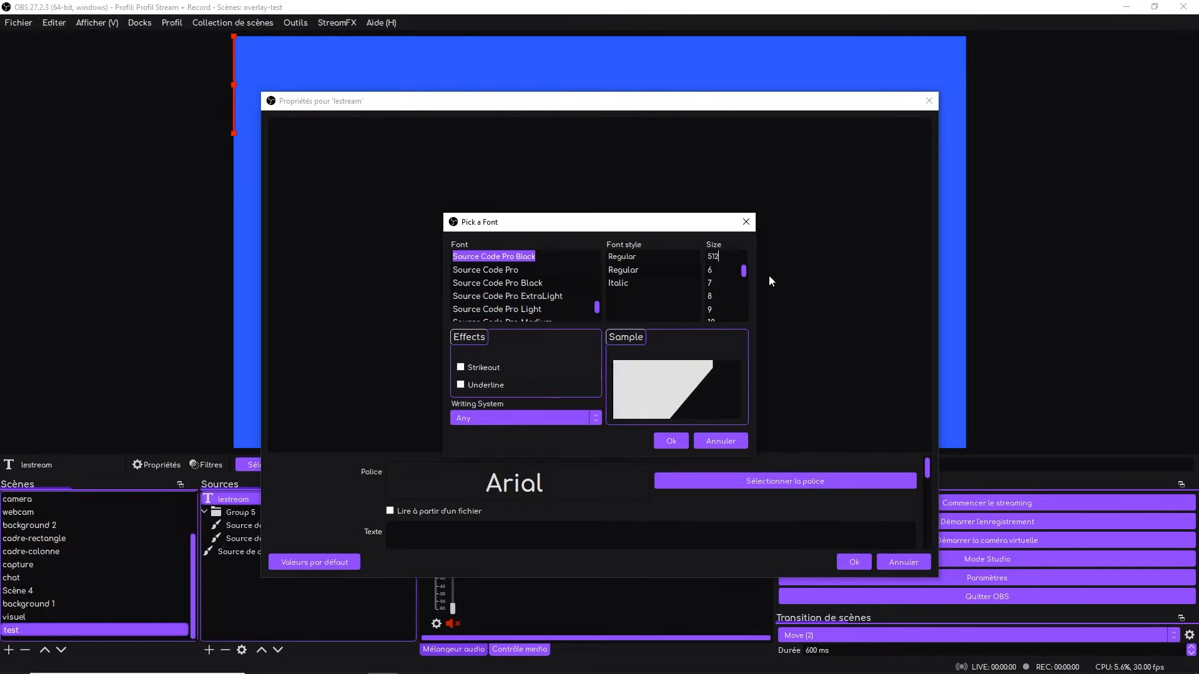
pyautogui.click(669, 444)
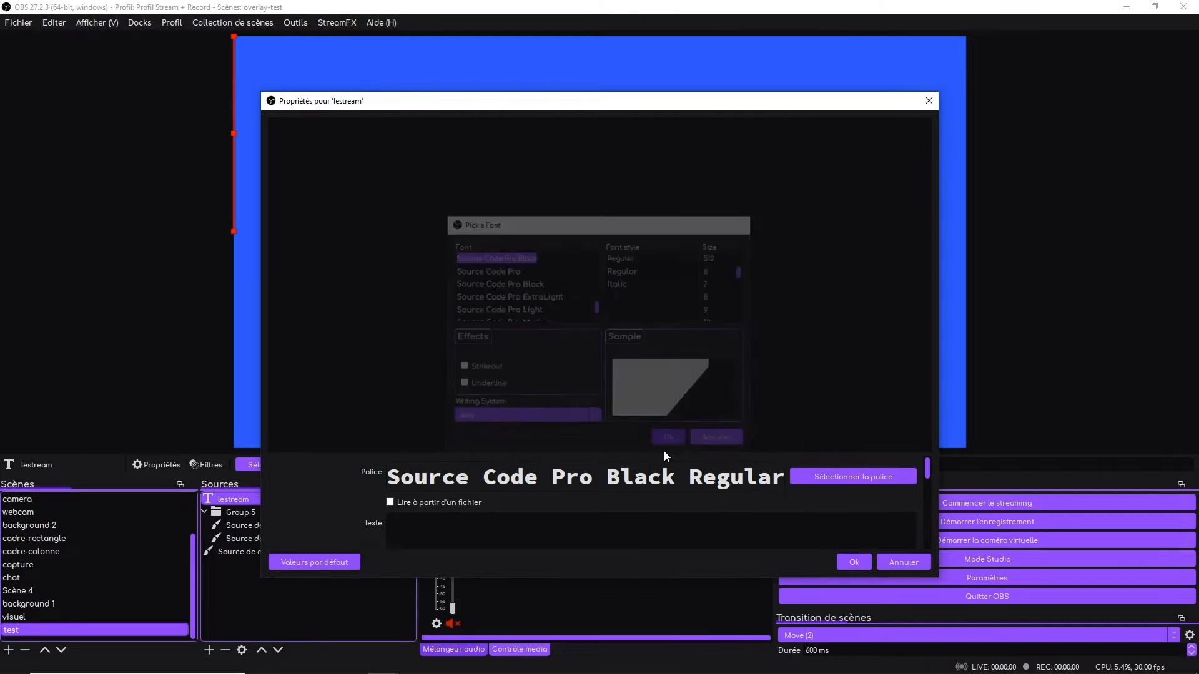
# - Enter LE STREAM as the text and set its colour to #d5ed09
pyautogui.click(539, 546)
pyautogui.write('LE STREAM')
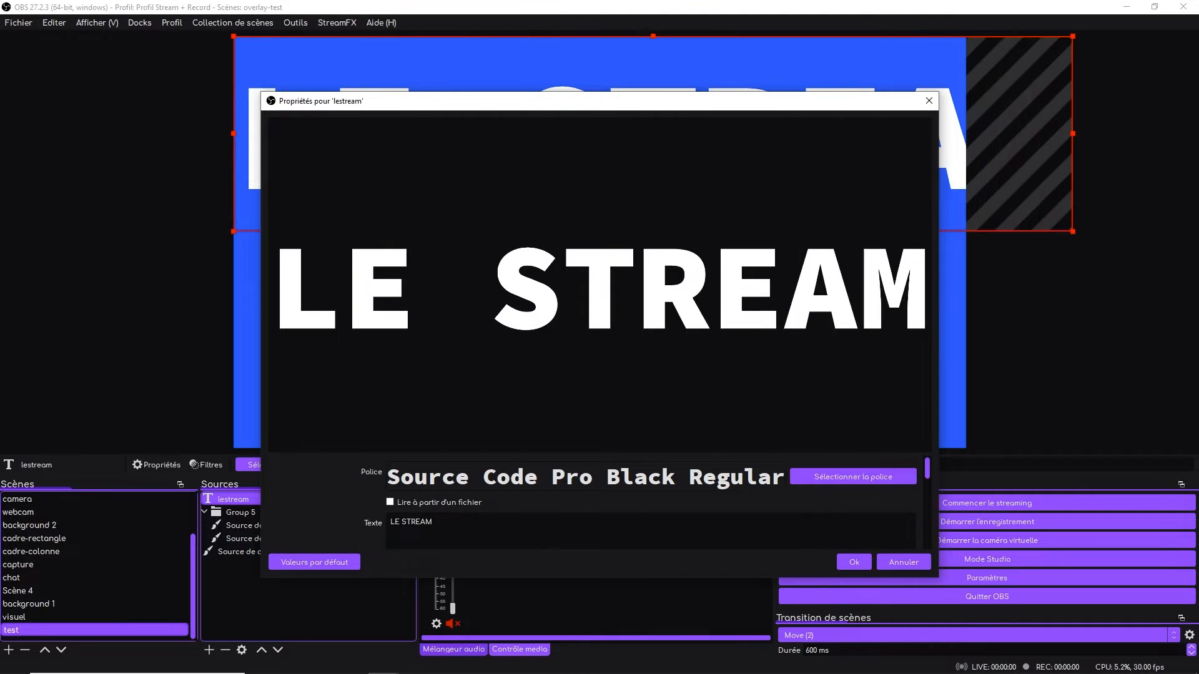
pyautogui.scroll(-5, 559, 535)
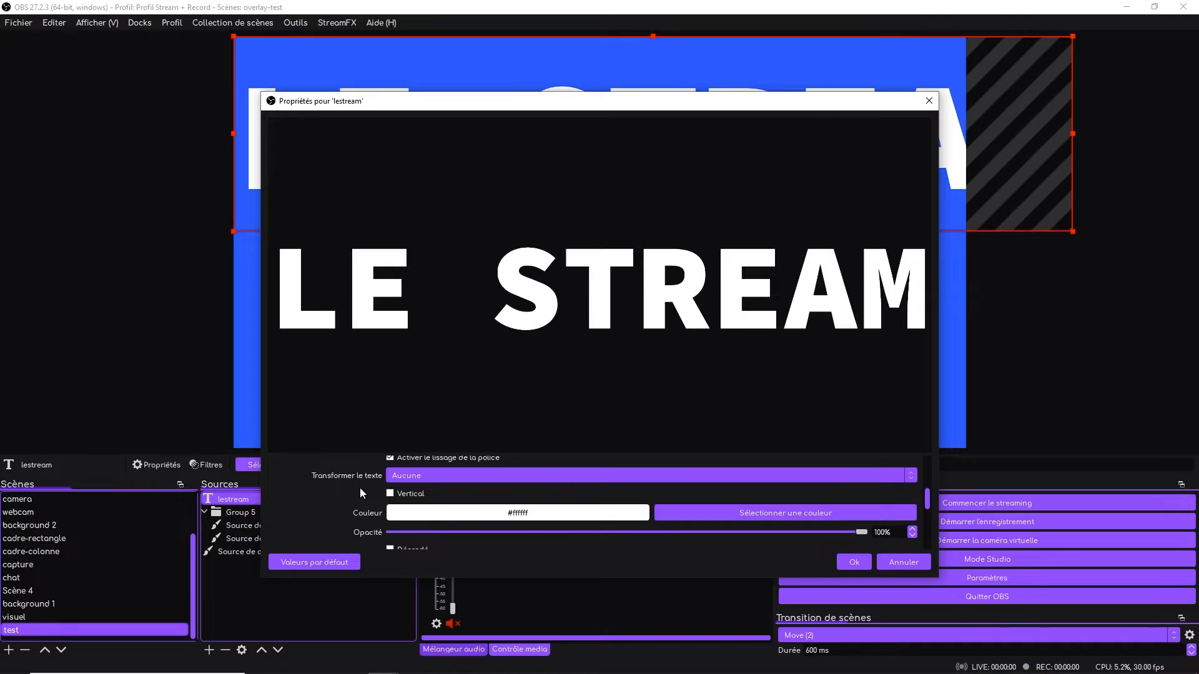
pyautogui.click(662, 513)
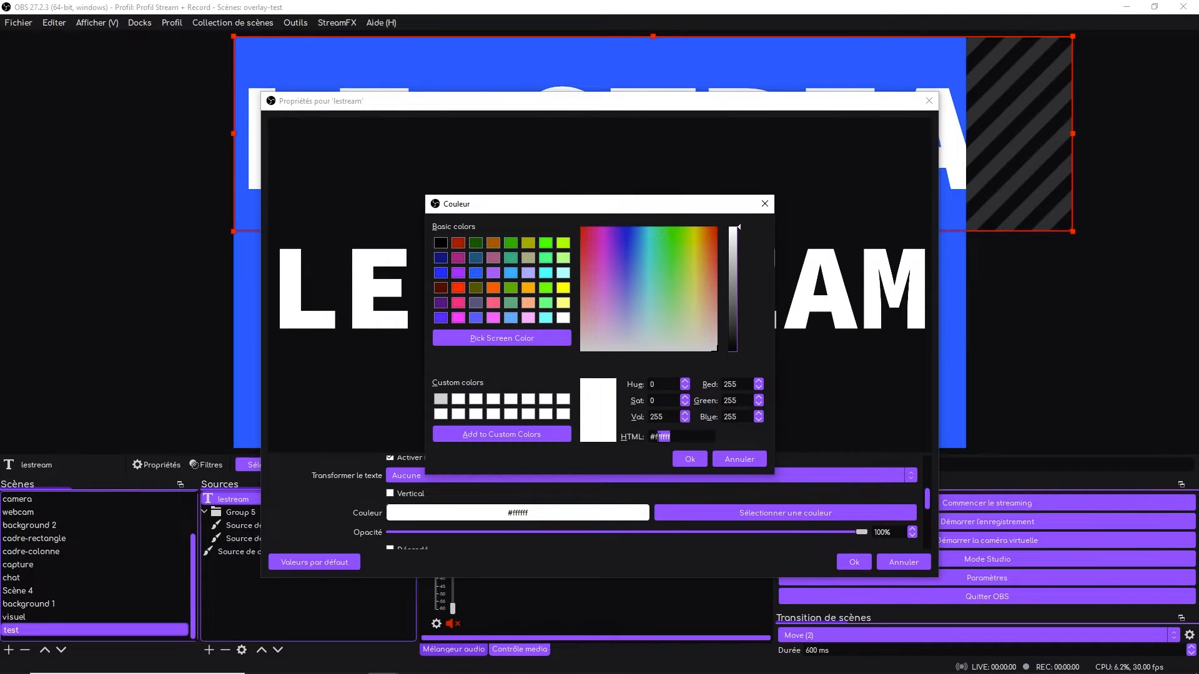
pyautogui.write('d5e')
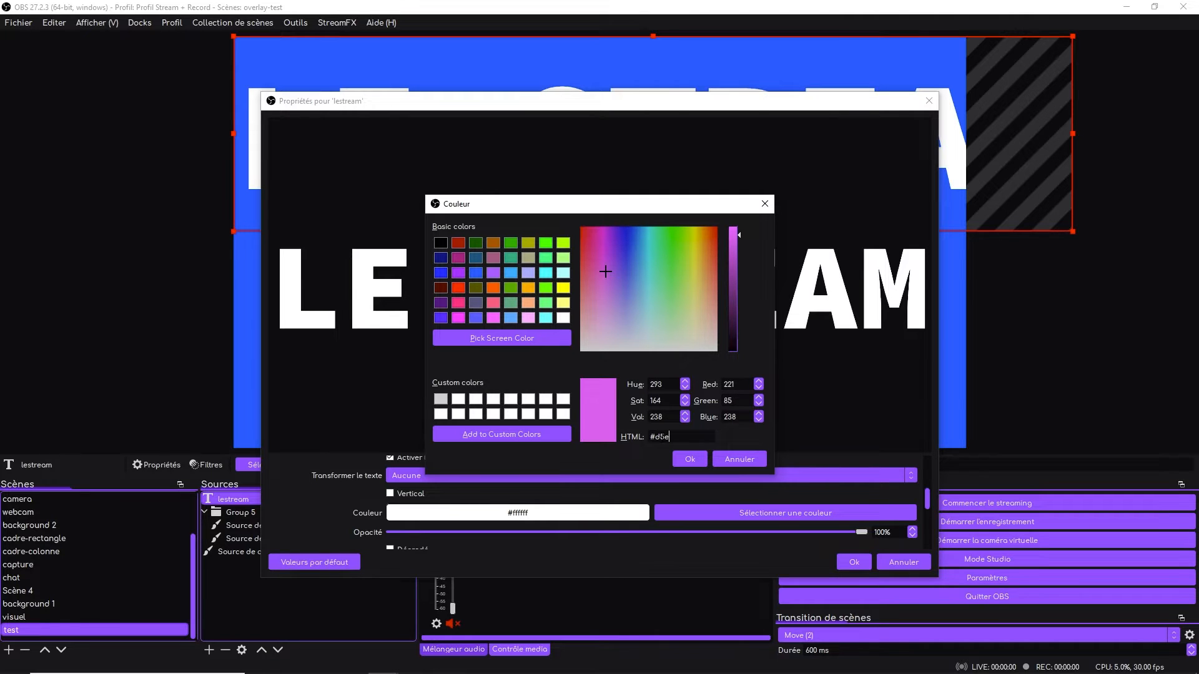
pyautogui.write('d09')
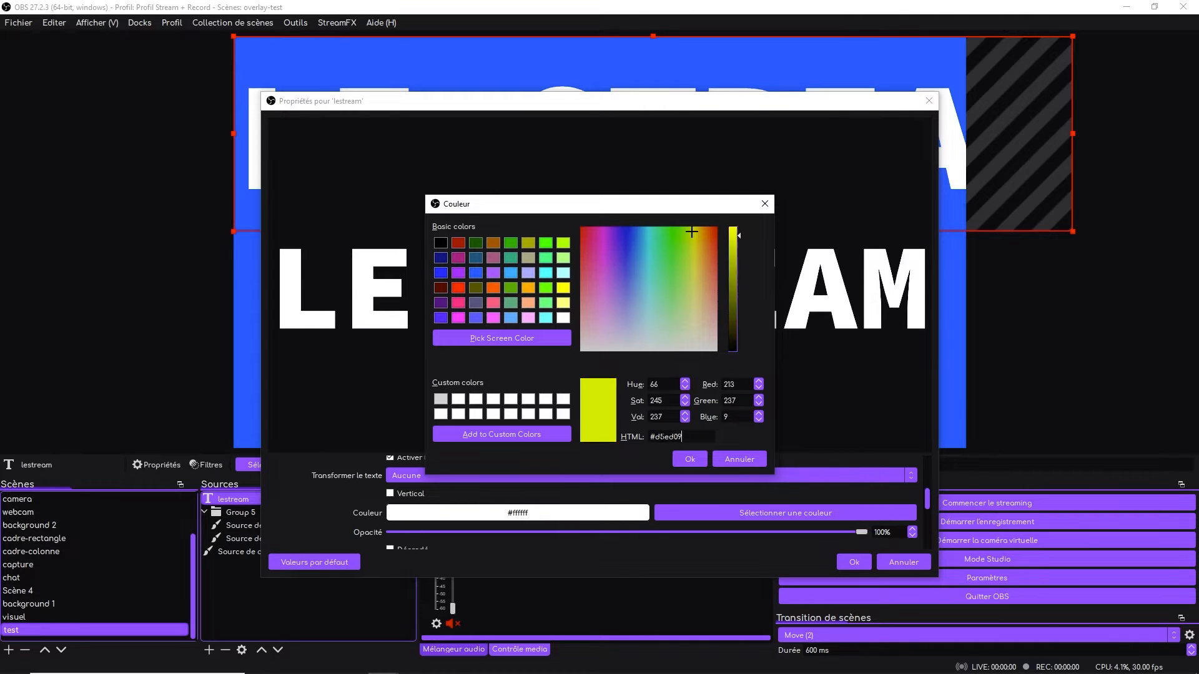
pyautogui.click(690, 459)
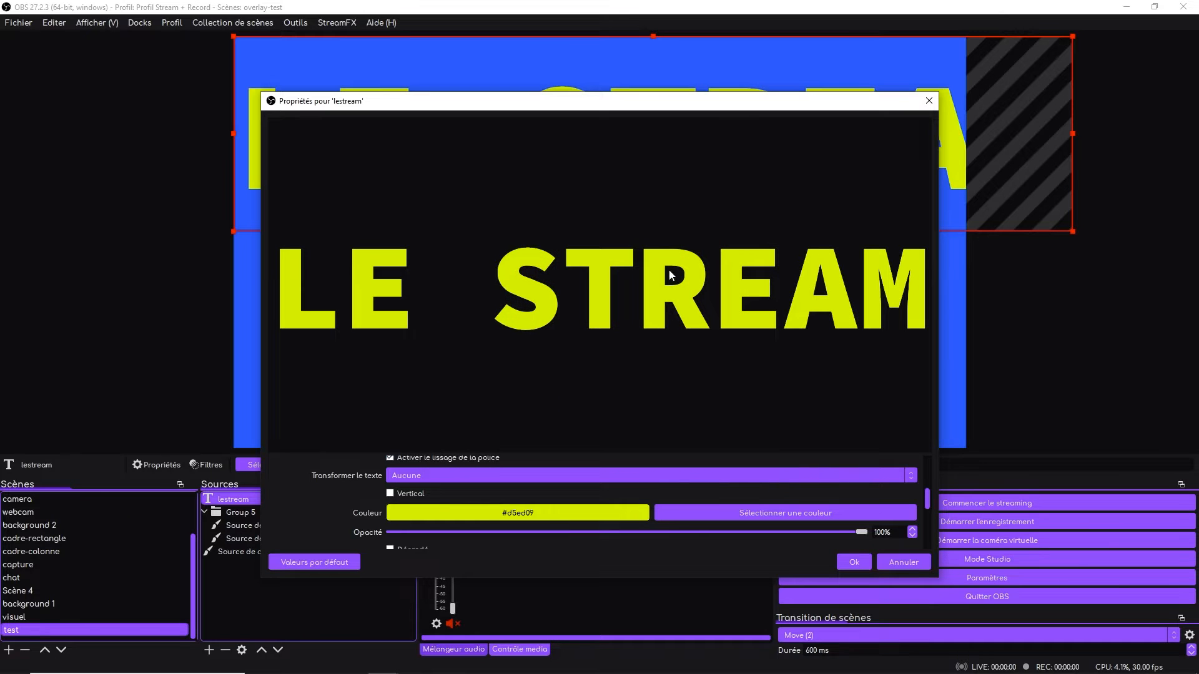
# - Enable the outline on the LE STREAM text and set its thickness to 12
pyautogui.scroll(-6, 323, 494)
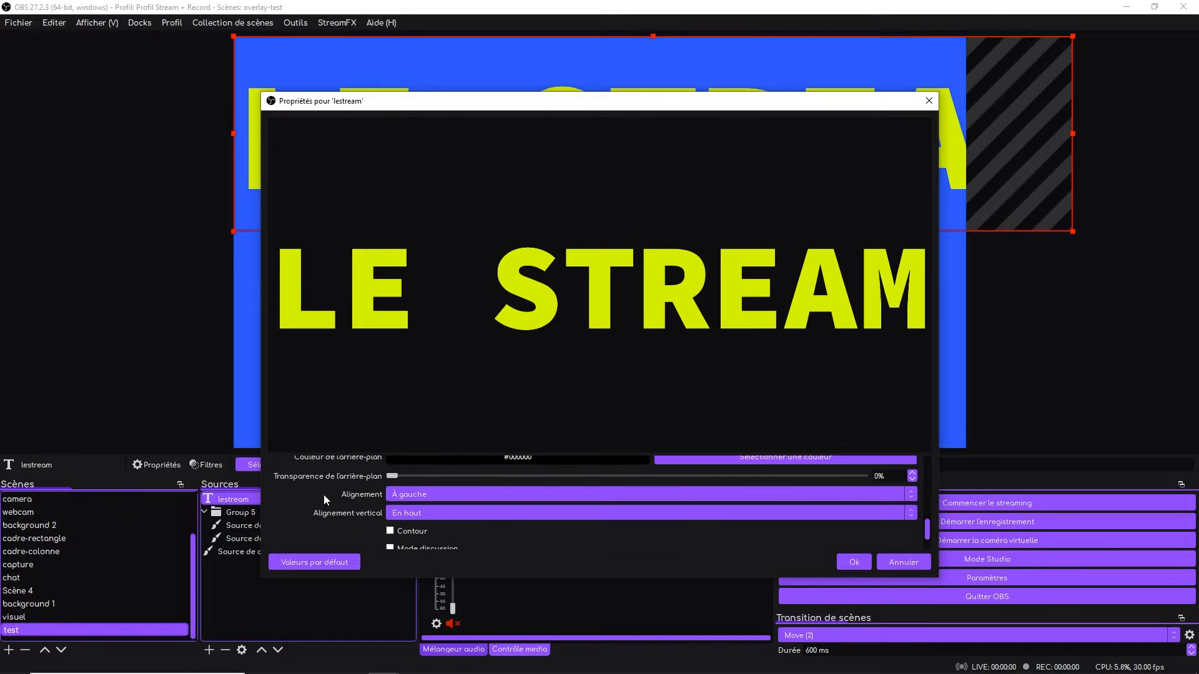
pyautogui.click(390, 504)
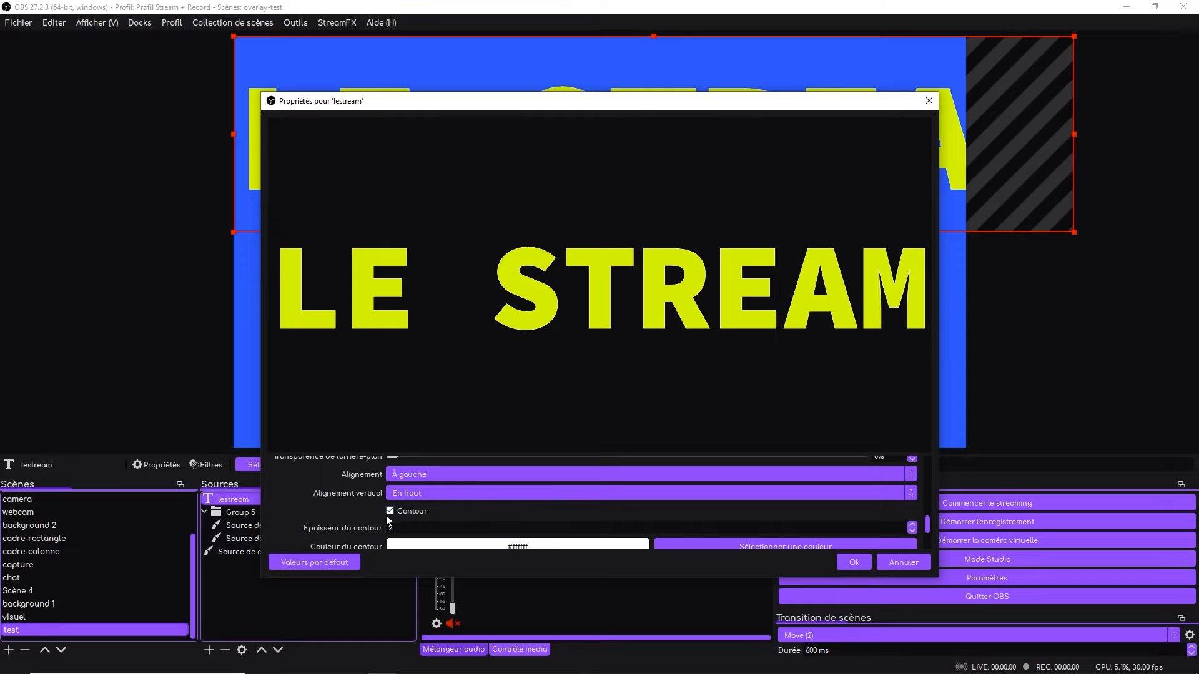
pyautogui.click(912, 523)
pyautogui.click(912, 523)
pyautogui.click(912, 523)
pyautogui.click(912, 523)
pyautogui.click(913, 523)
pyautogui.click(912, 523)
pyautogui.click(912, 523)
pyautogui.click(912, 523)
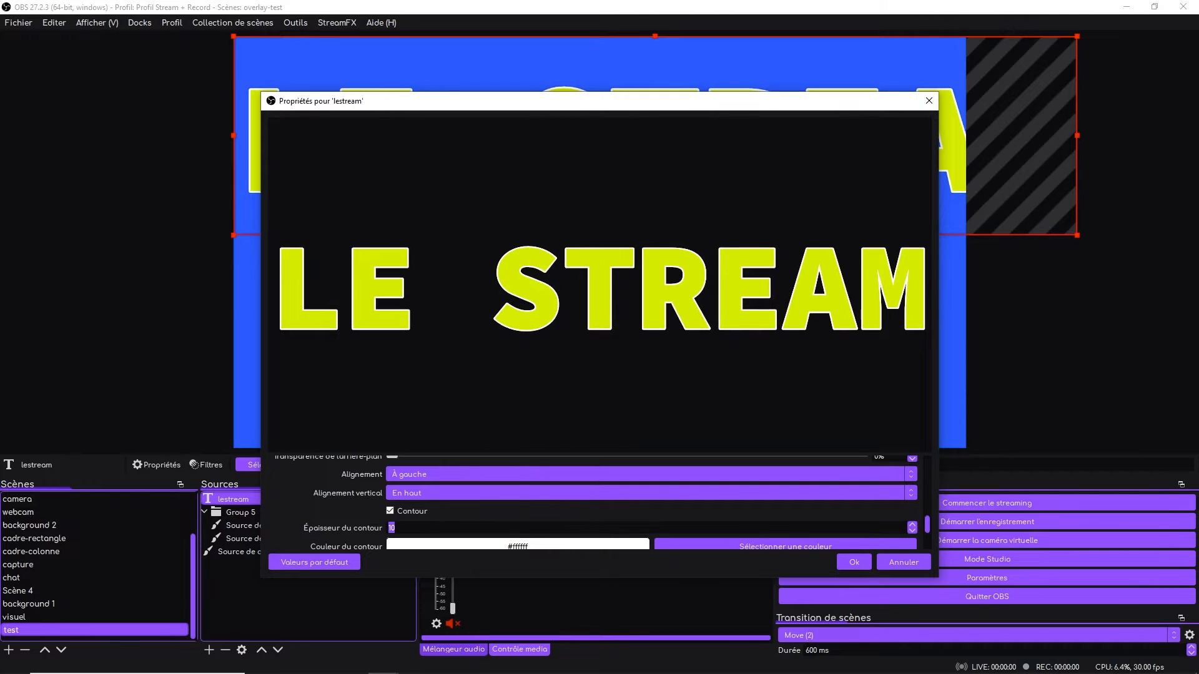
pyautogui.click(913, 524)
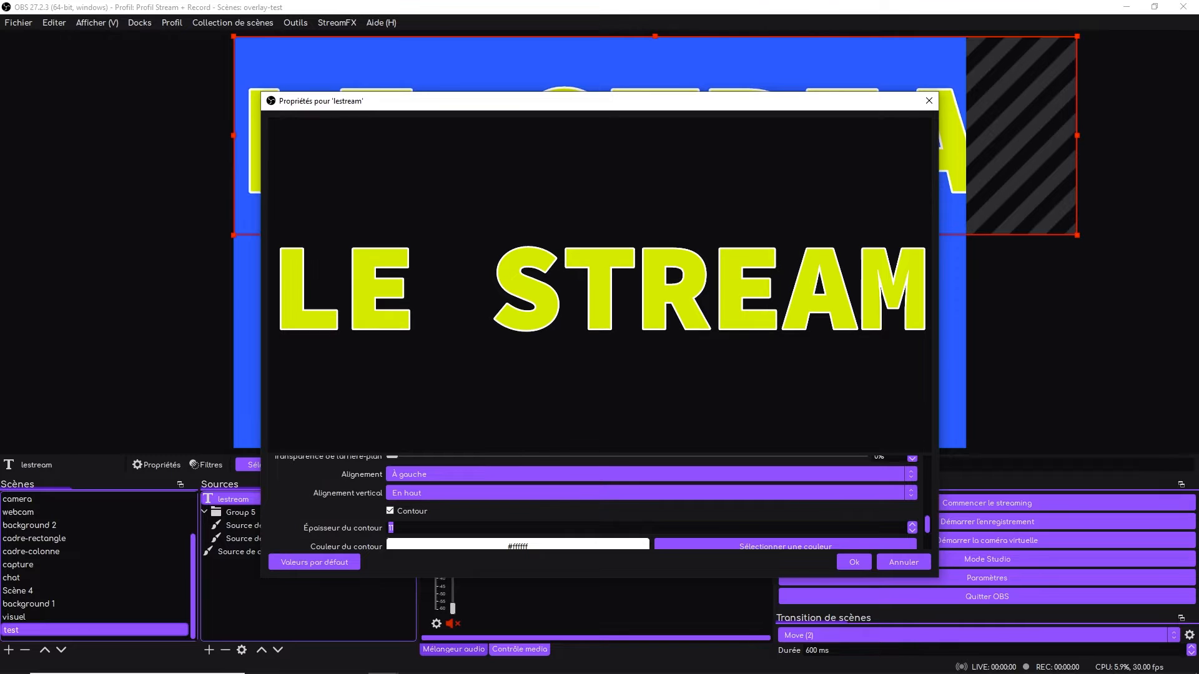
pyautogui.click(912, 524)
# - Set the LE STREAM outline colour to #000000 and shrink the text over the speech bubble's upper edge
pyautogui.scroll(-2, 318, 527)
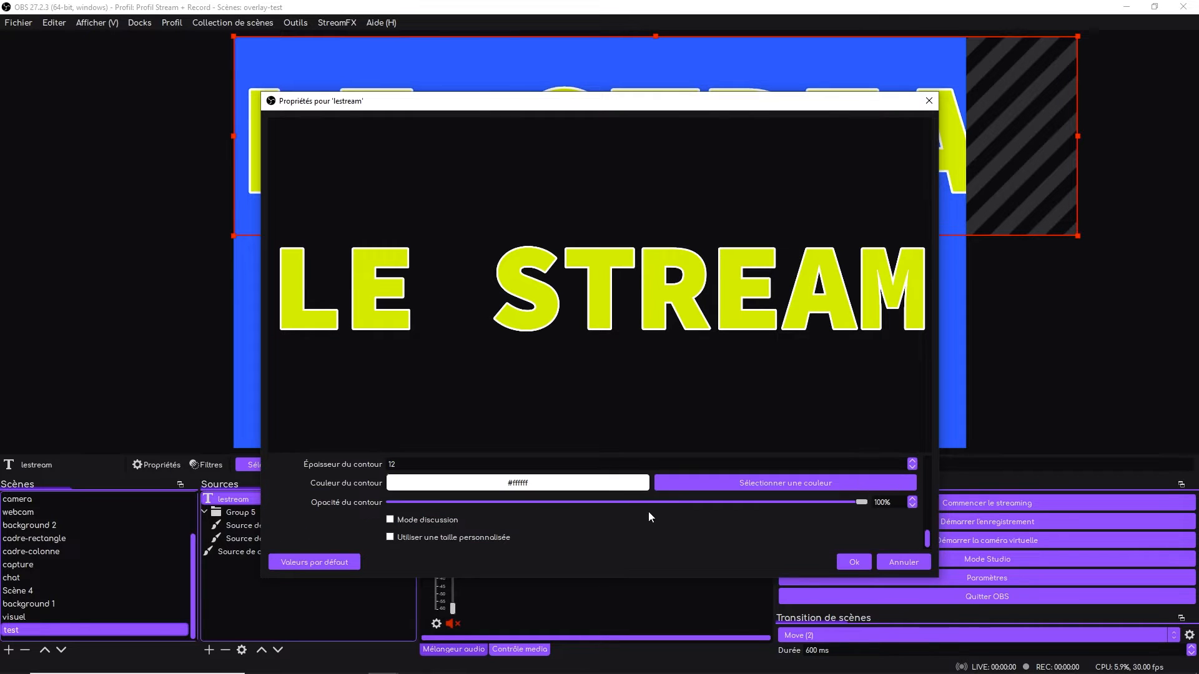
pyautogui.click(712, 481)
pyautogui.click(441, 244)
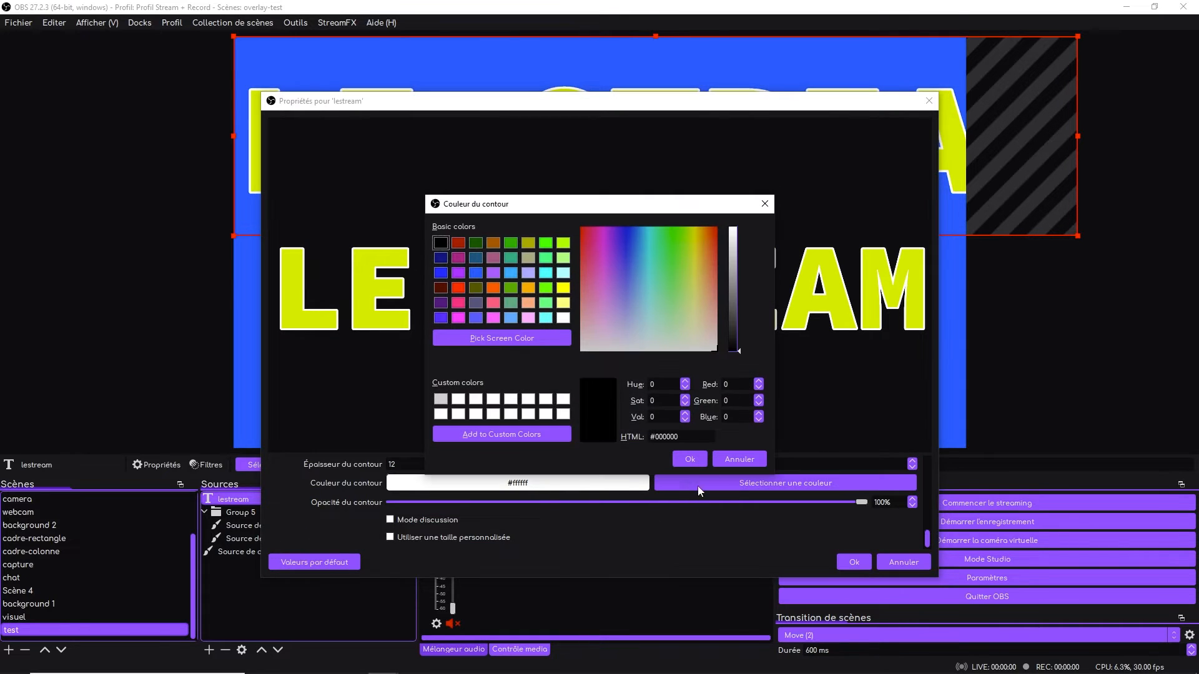
pyautogui.click(690, 459)
pyautogui.click(846, 561)
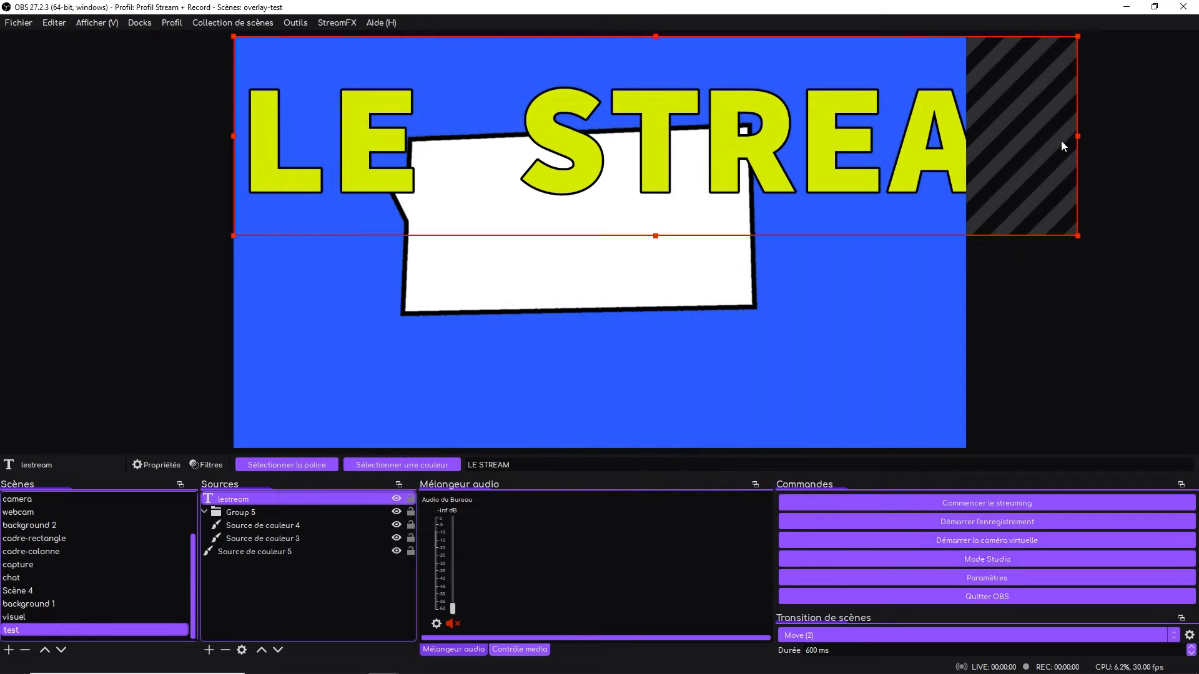
pyautogui.moveTo(1079, 136); pyautogui.dragTo(661, 82)
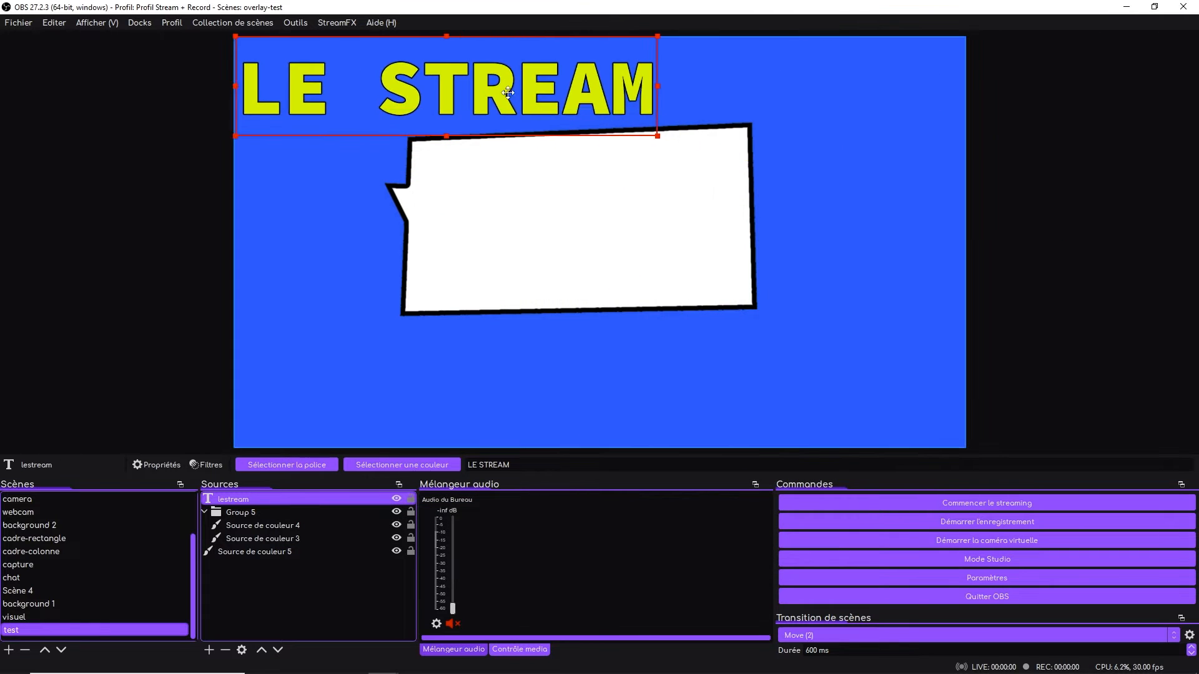
pyautogui.moveTo(483, 80); pyautogui.dragTo(602, 138)
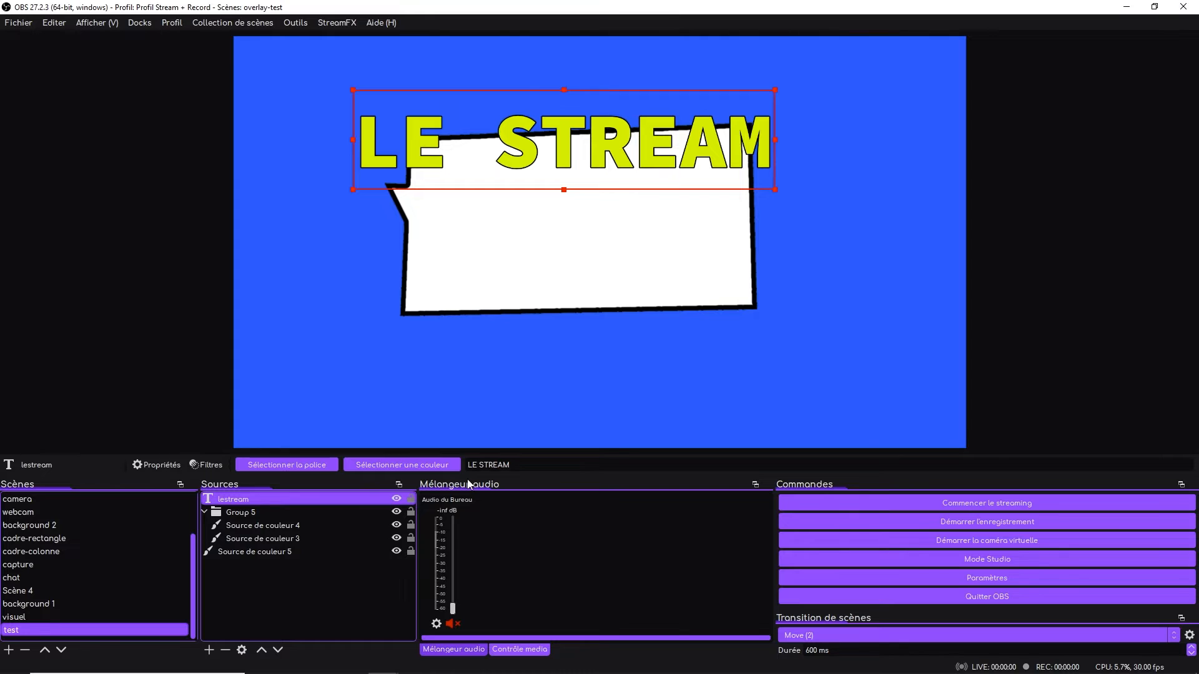
# - Add a new Texte (GDI+) source and rename it vacommencer
pyautogui.click(209, 650)
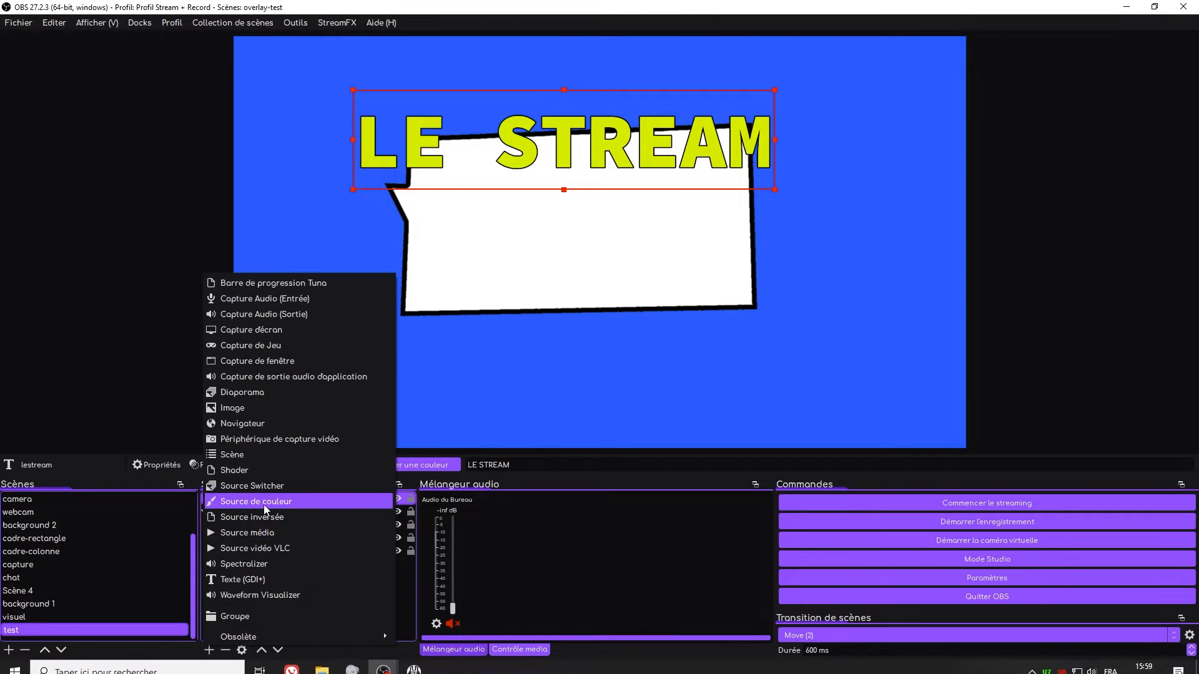
pyautogui.click(243, 579)
pyautogui.click(625, 427)
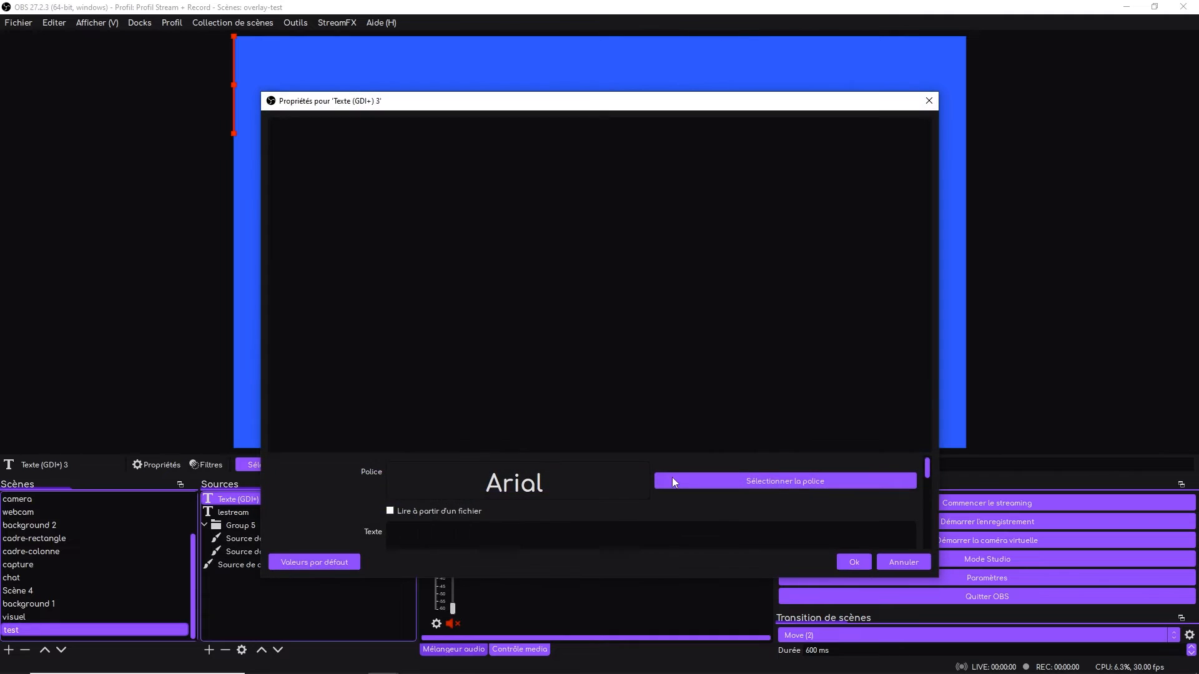
pyautogui.click(880, 568)
pyautogui.rightClick(242, 503)
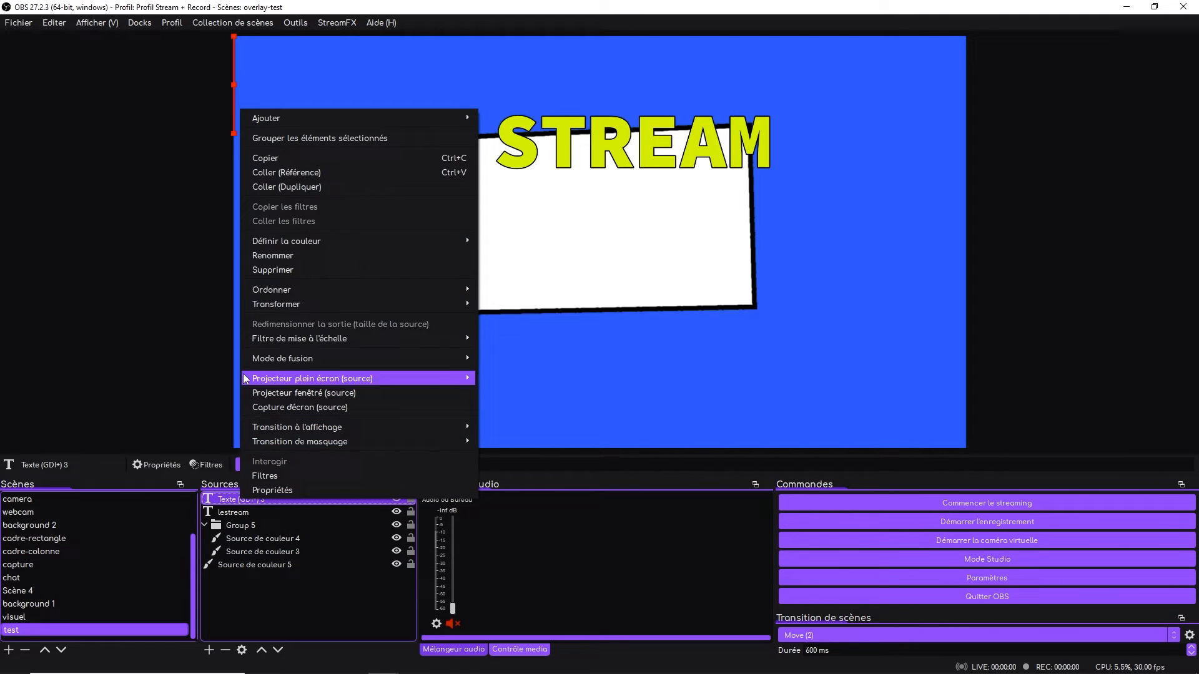
pyautogui.click(275, 263)
pyautogui.write('vocommencer')
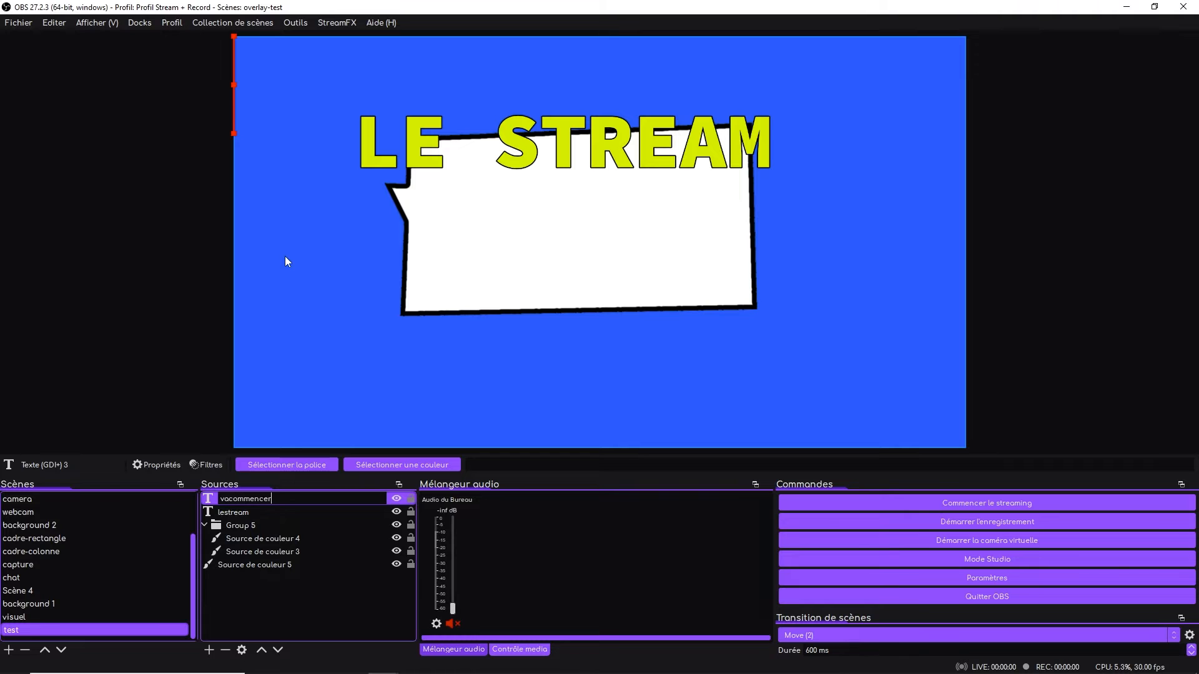
pyautogui.press('Return')
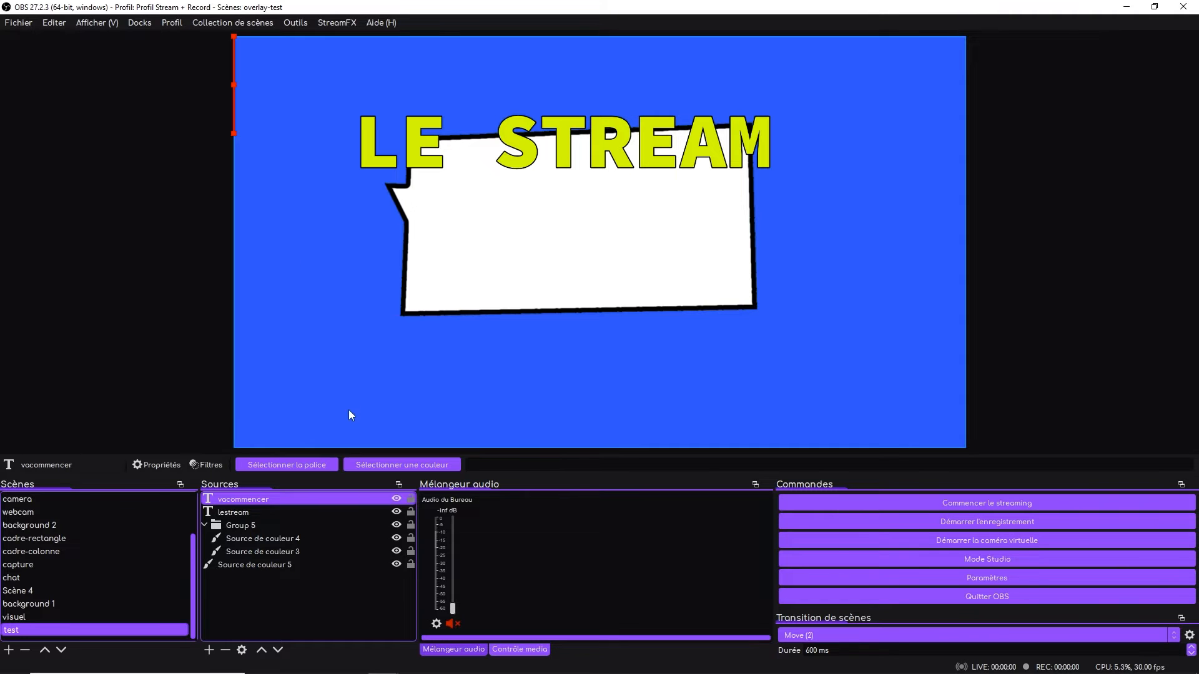
# - Set the vacommencer source's font to Source Code Pro Black at size 512
pyautogui.doubleClick(295, 499)
pyautogui.click(710, 481)
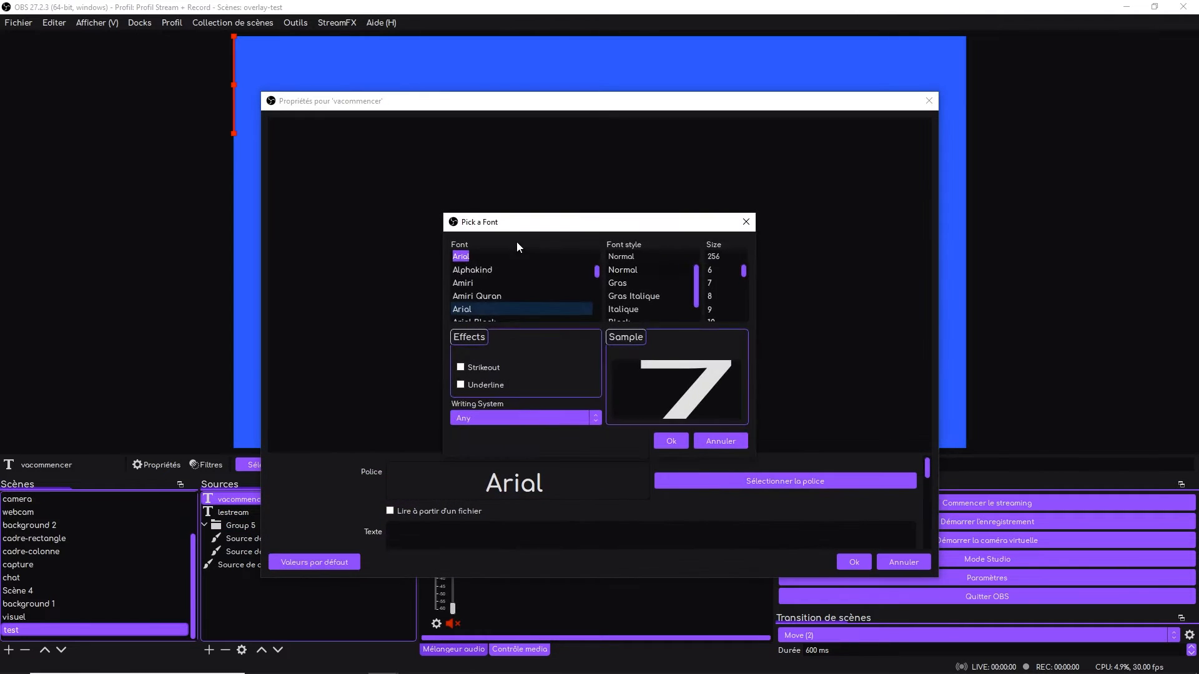
pyautogui.write('so')
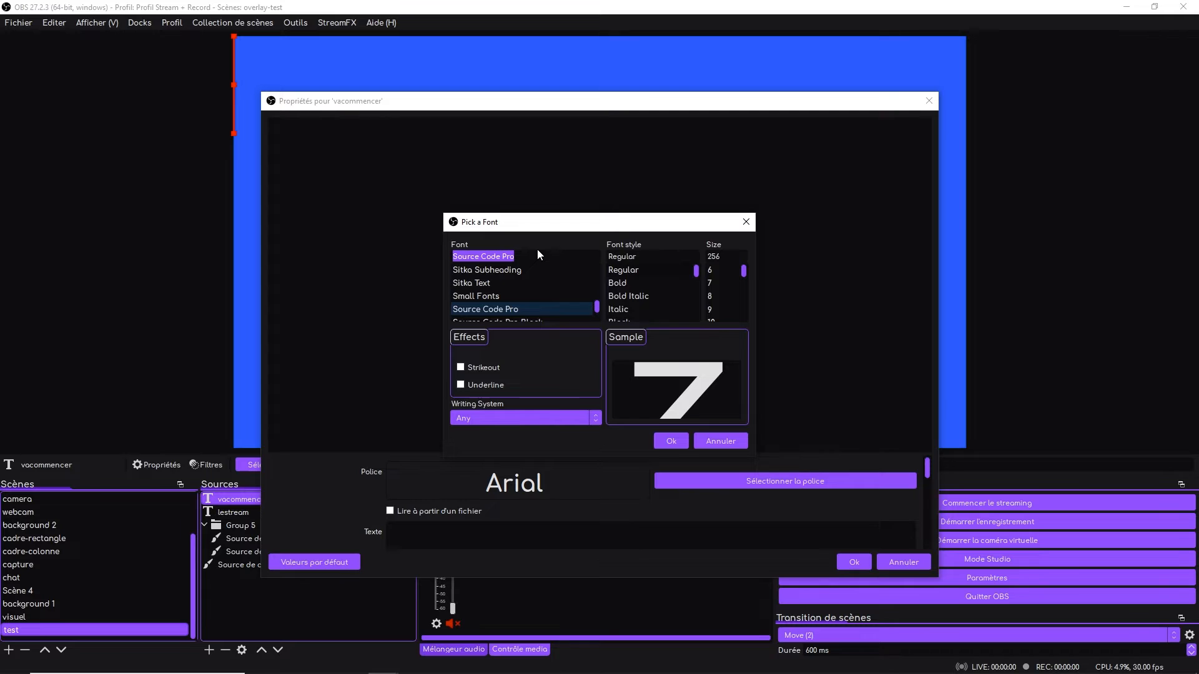
pyautogui.press('Down')
pyautogui.press('Return')
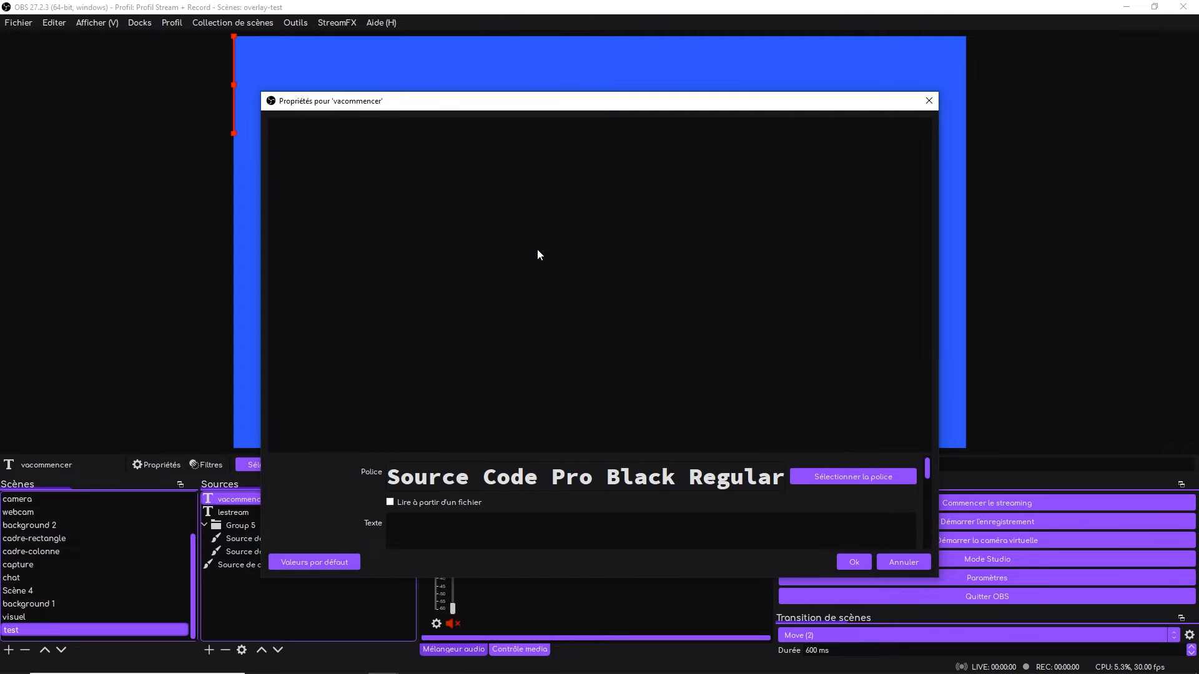
pyautogui.click(812, 476)
pyautogui.doubleClick(711, 256)
pyautogui.write('512')
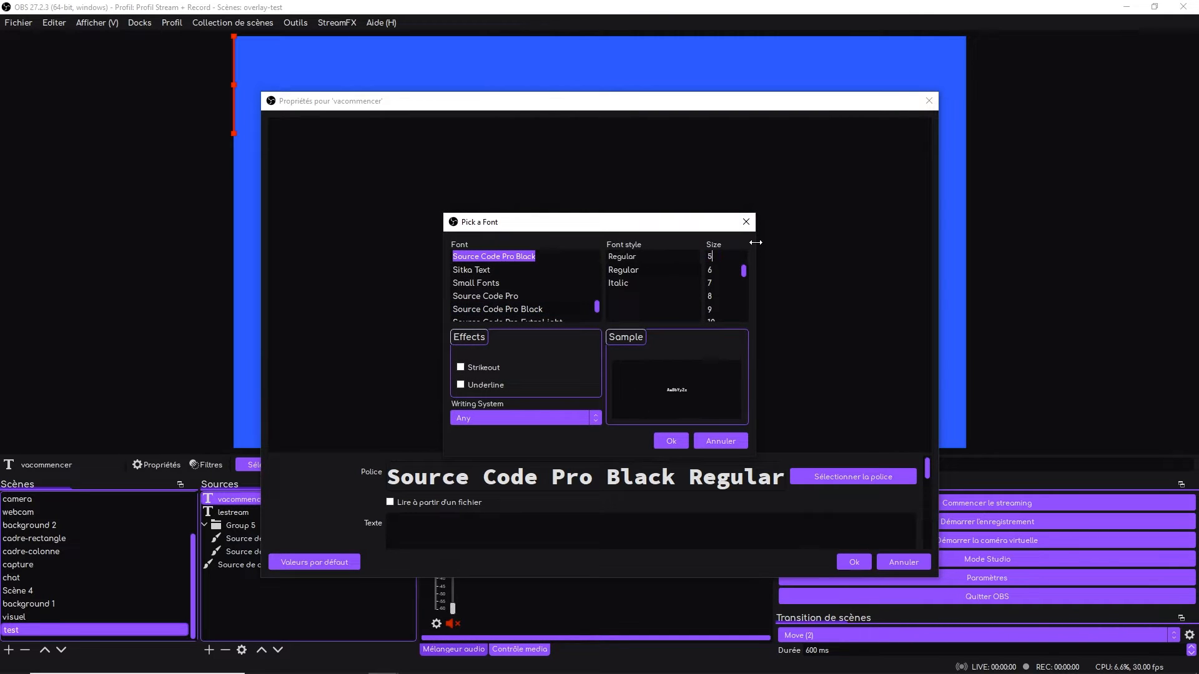
pyautogui.click(683, 445)
# - Set the vacommencer text colour to #2fca0c
pyautogui.scroll(-5, 335, 503)
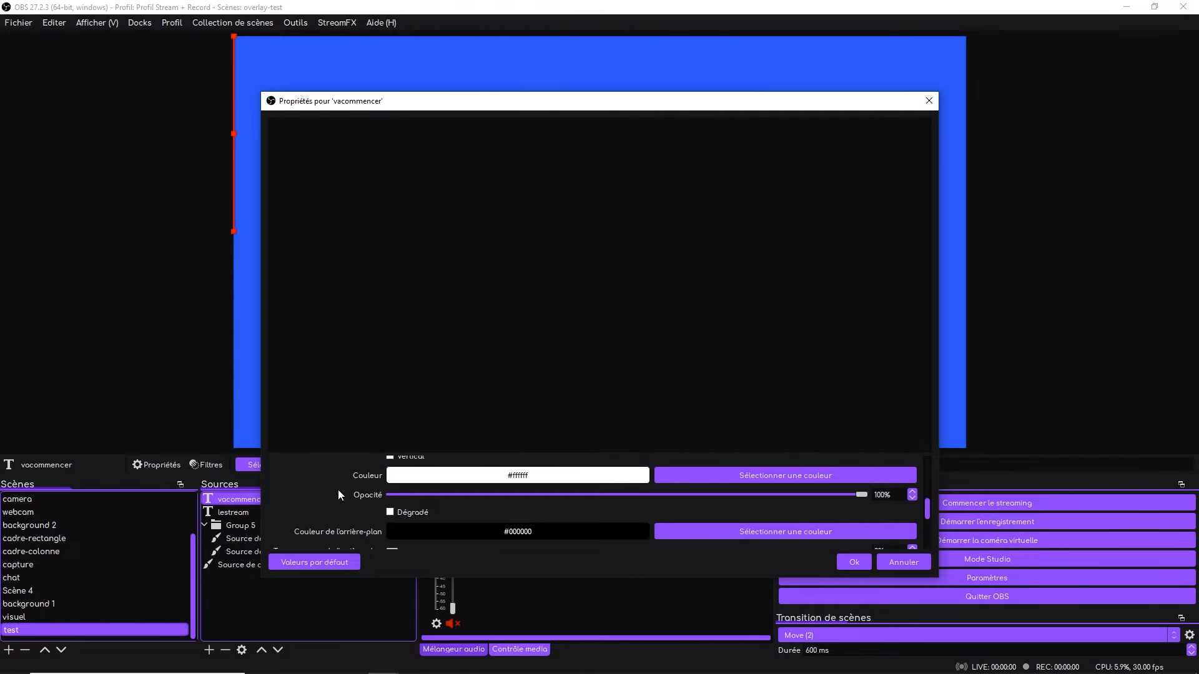
pyautogui.scroll(1, 339, 490)
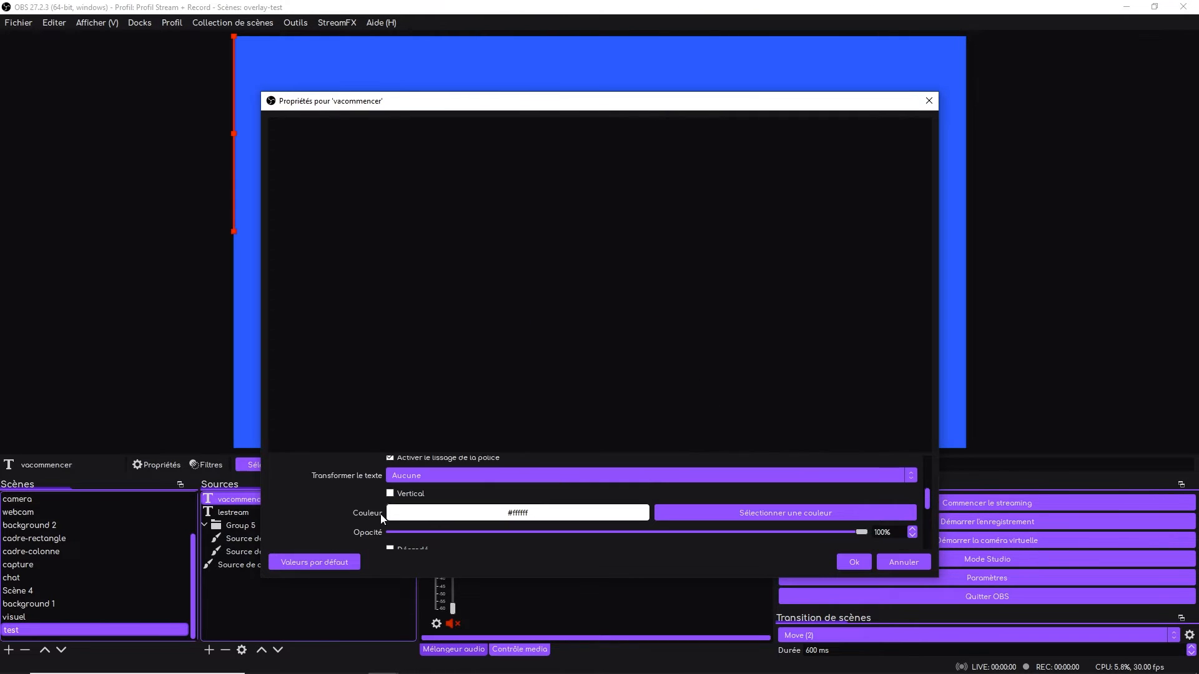
pyautogui.click(675, 512)
pyautogui.moveTo(670, 436); pyautogui.dragTo(658, 436)
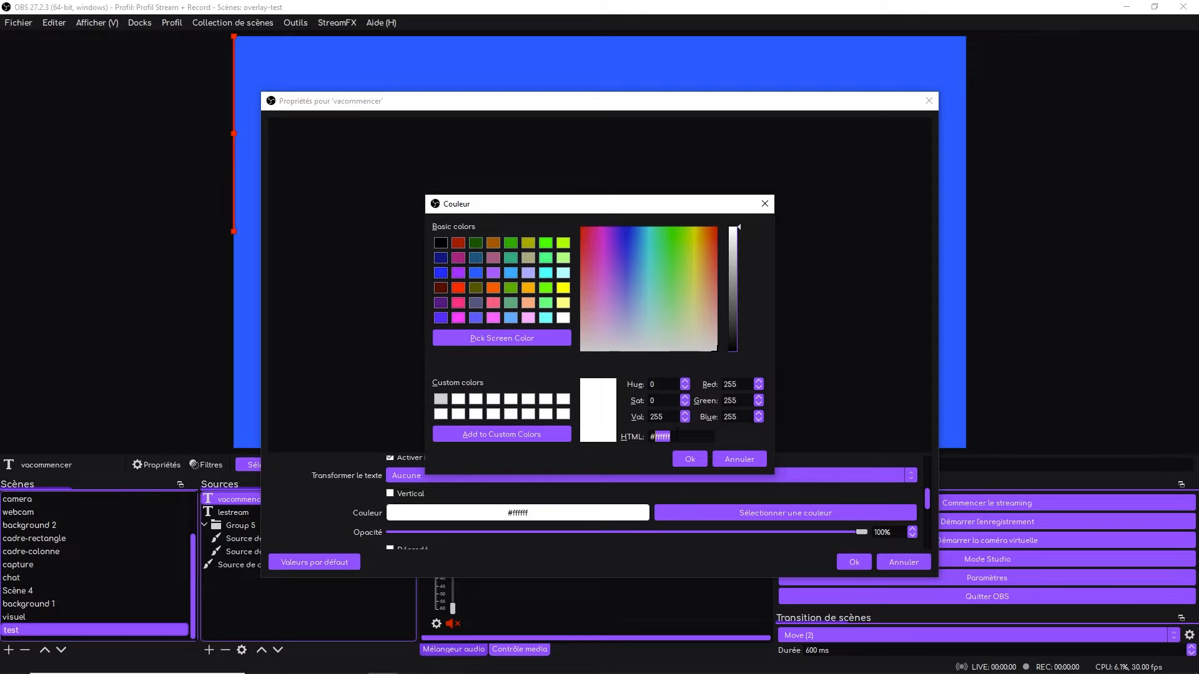
pyautogui.write('2fca0')
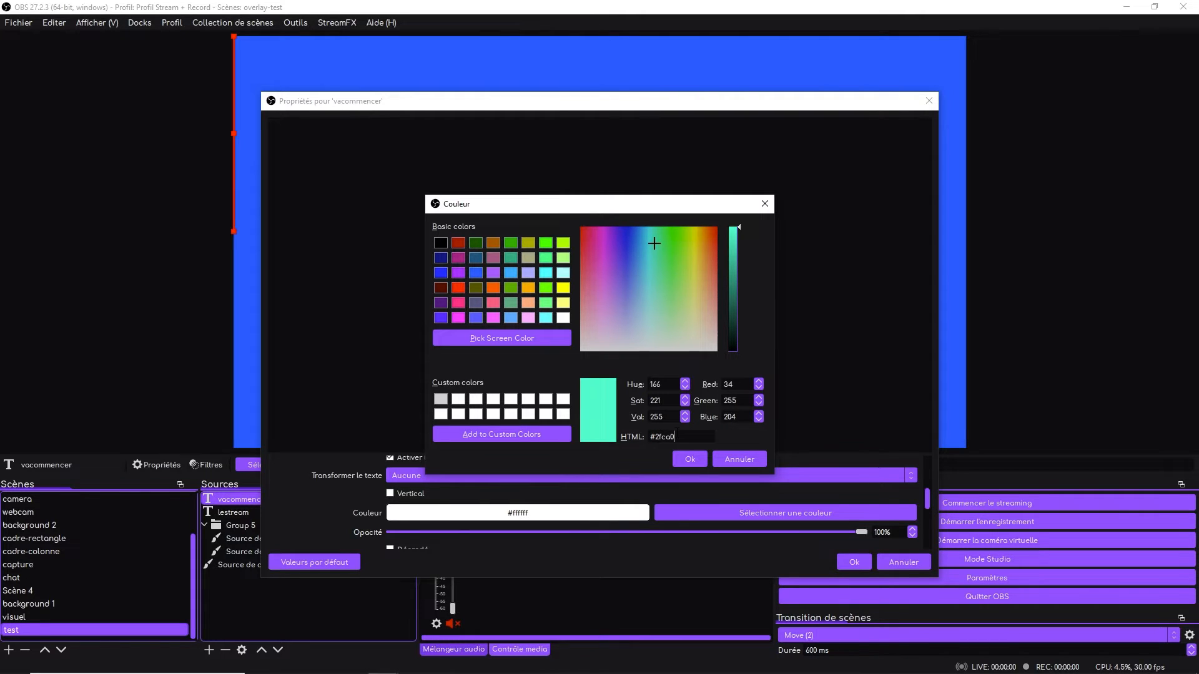
pyautogui.write('c')
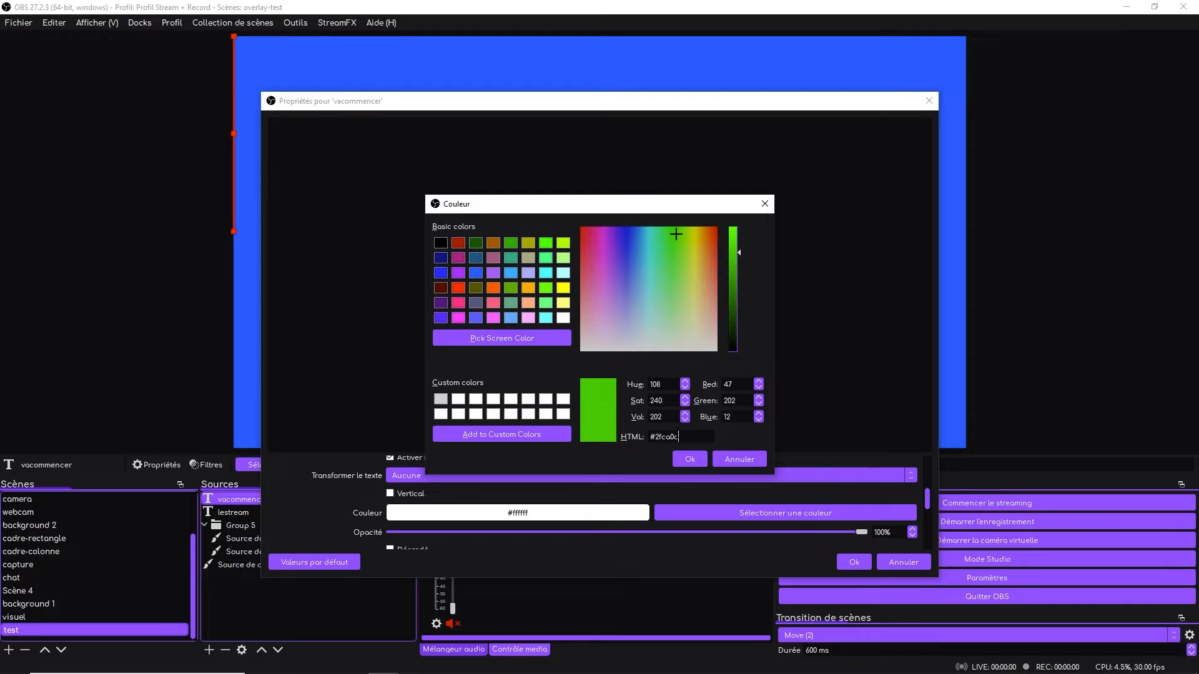
pyautogui.click(690, 459)
# - Enable the gradient on the vacommencer text and set its gradient colour to #ffff7f
pyautogui.scroll(-1, 340, 519)
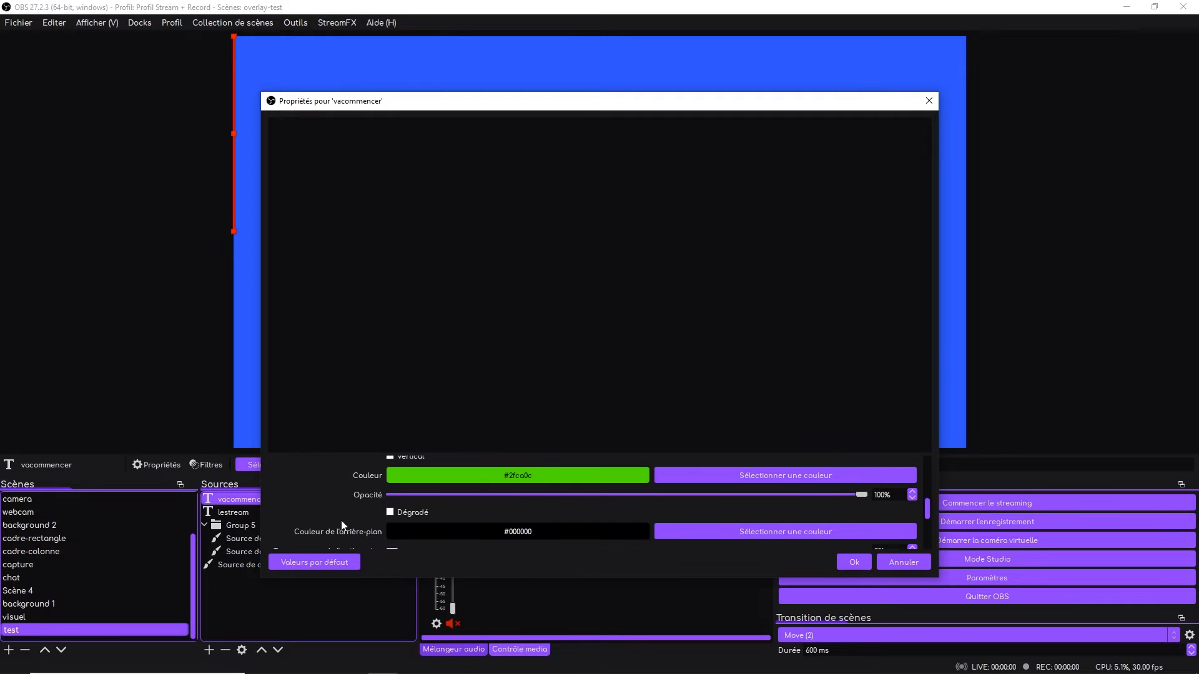
pyautogui.click(399, 511)
pyautogui.scroll(-1, 381, 512)
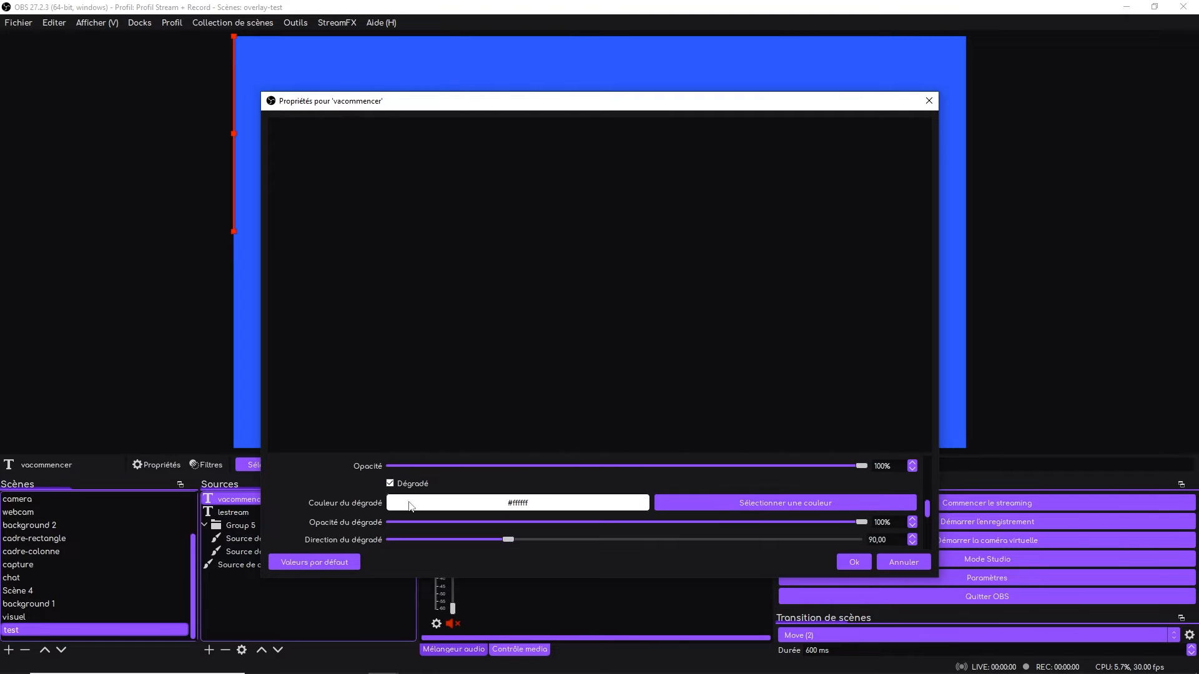
pyautogui.click(720, 503)
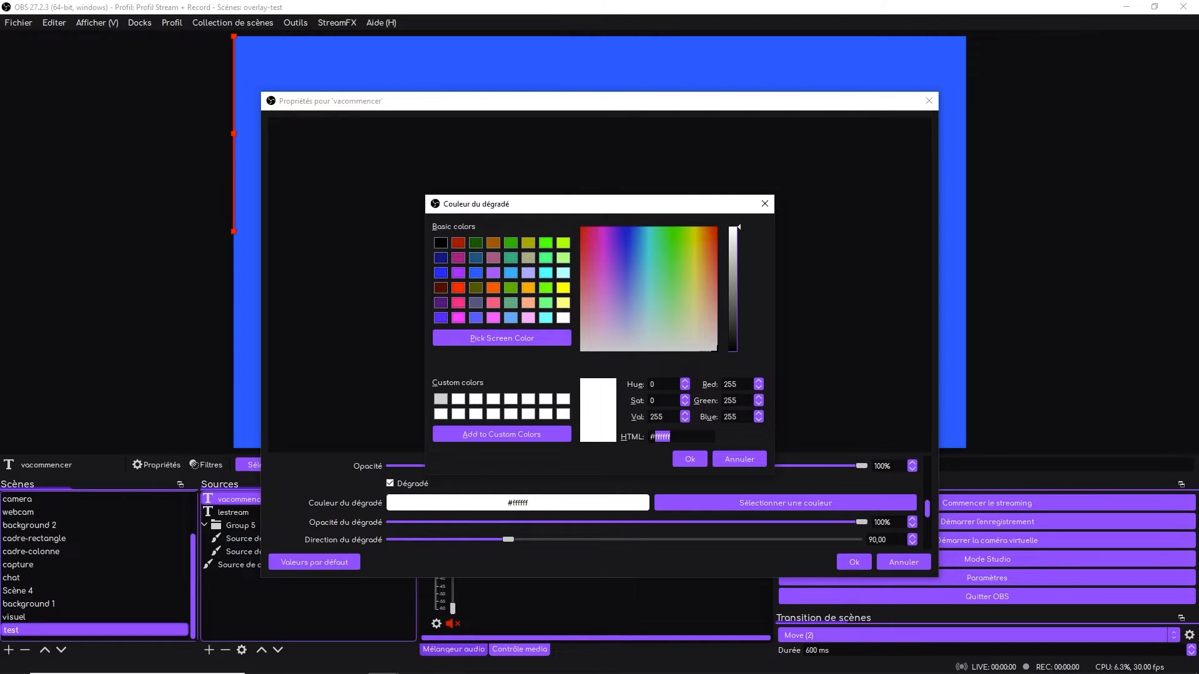
pyautogui.write('fff')
pyautogui.write('f7c')
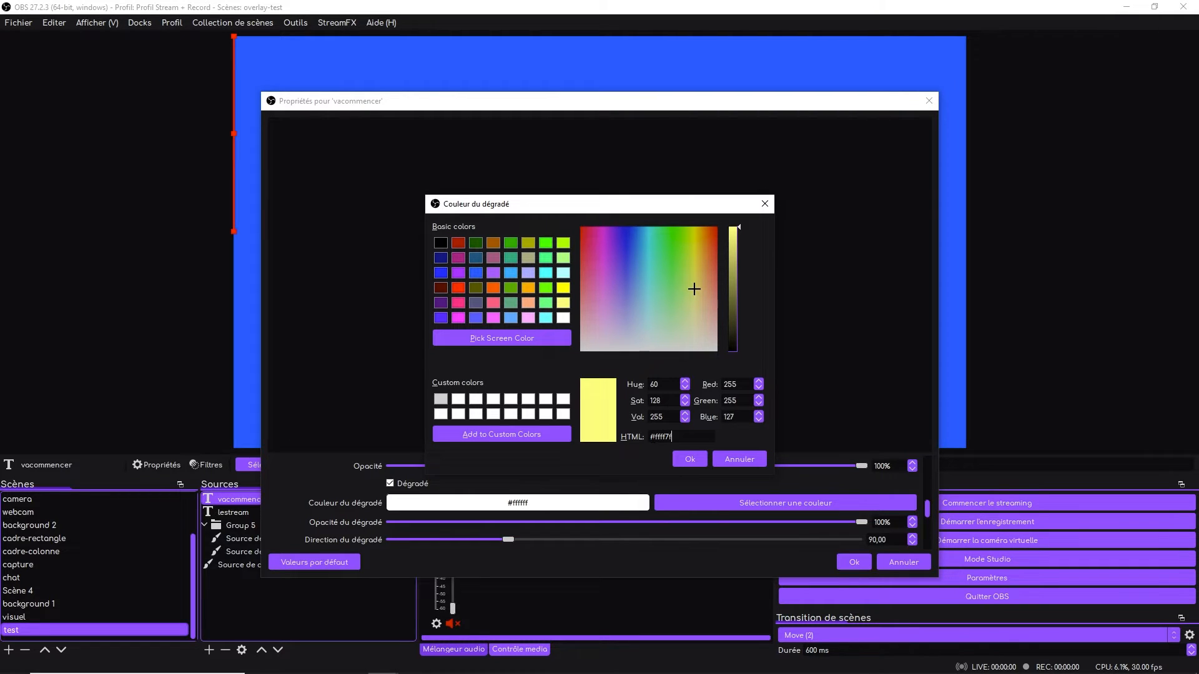
pyautogui.click(685, 459)
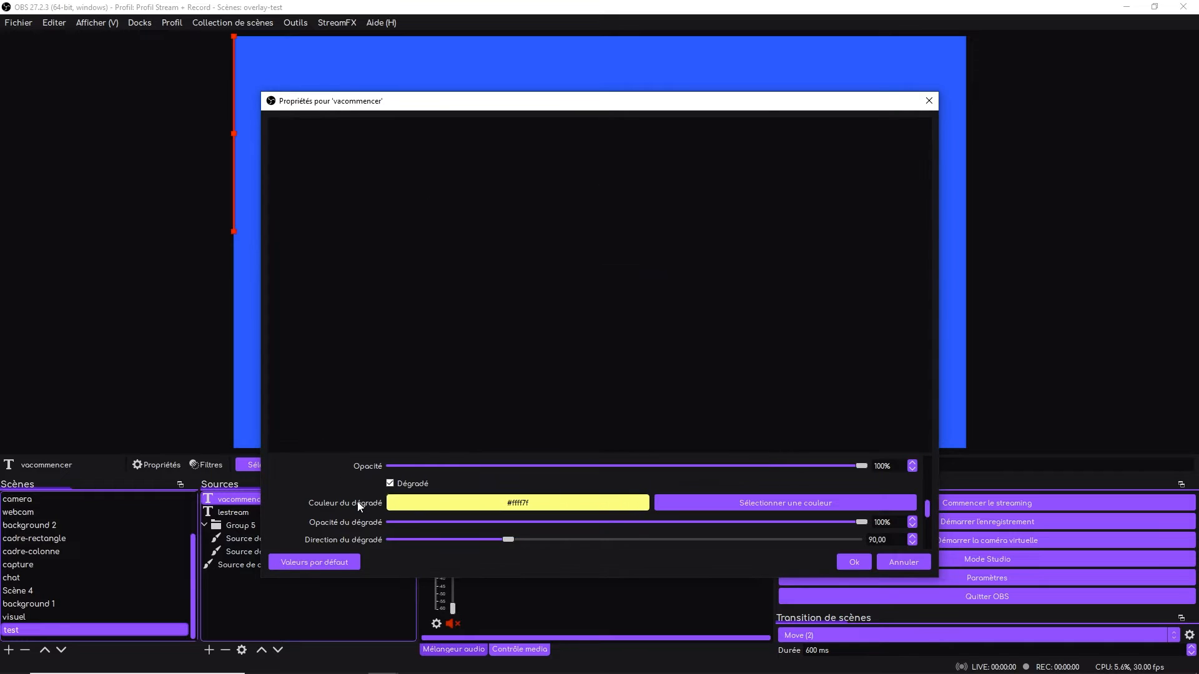
# - Enter VA COMMENCER in capitals as the vacommencer source's text and accept its properties
pyautogui.scroll(5, 316, 533)
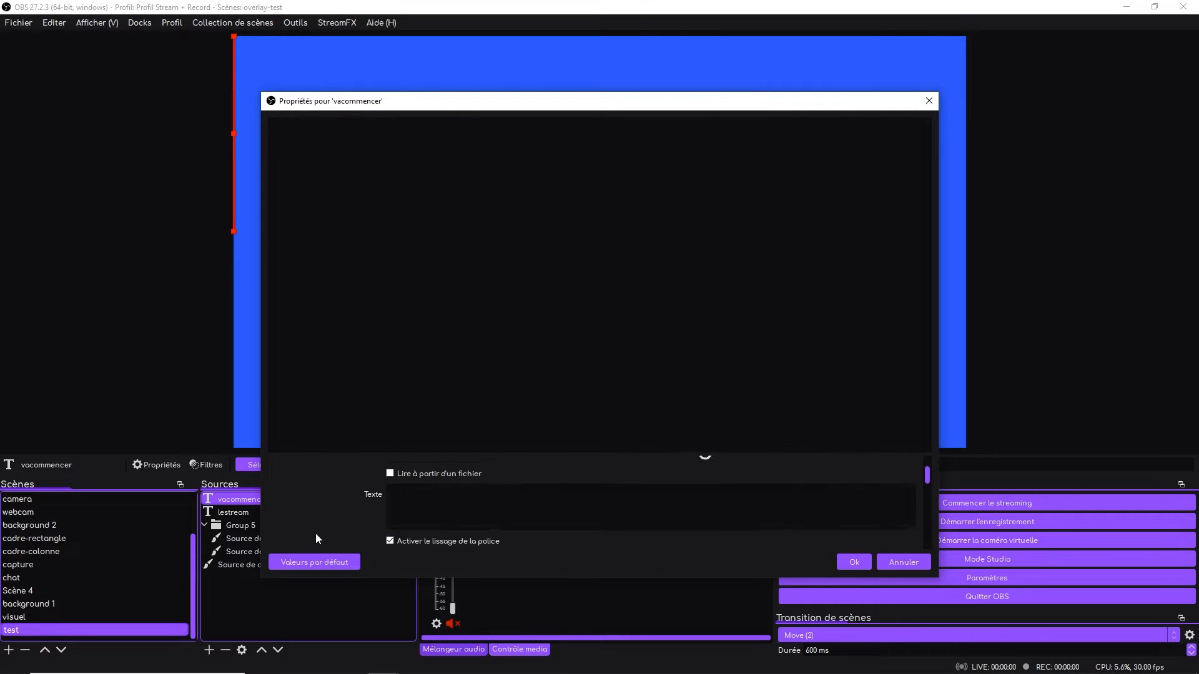
pyautogui.write('va commencer')
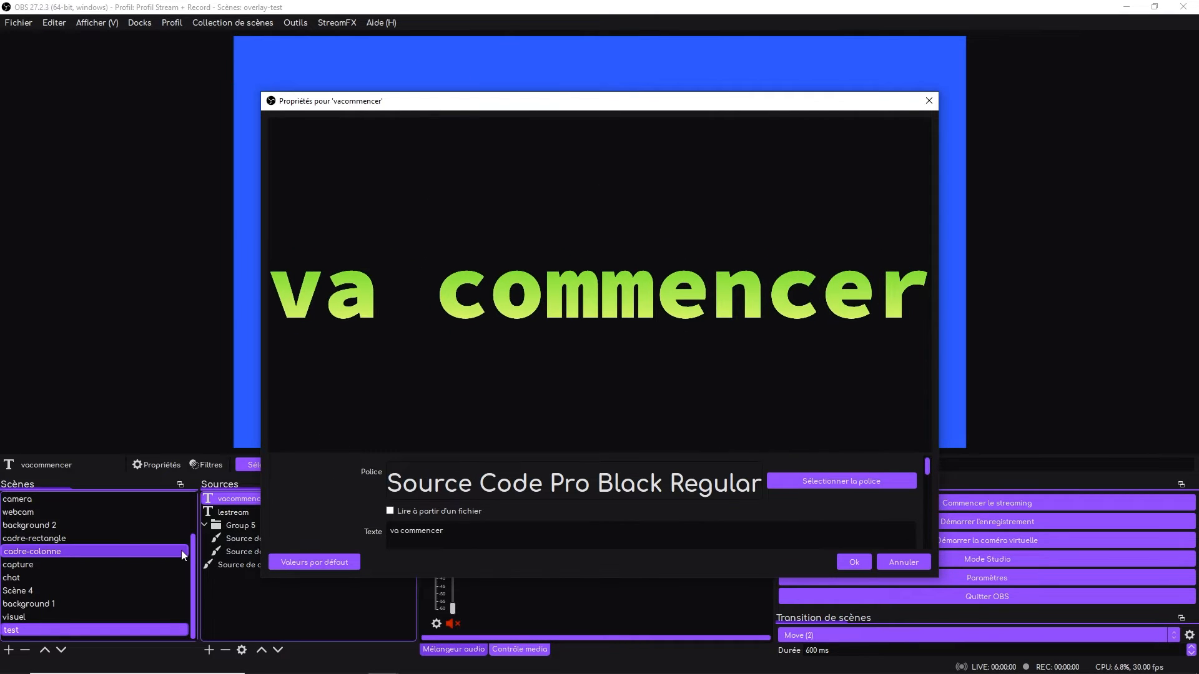
pyautogui.press('BackSpace')
pyautogui.press('BackSpace')
pyautogui.press('BackSpace')
pyautogui.press('BackSpace')
pyautogui.press('BackSpace')
pyautogui.press('BackSpace')
pyautogui.press('BackSpace')
pyautogui.press('BackSpace')
pyautogui.press('BackSpace')
pyautogui.press('BackSpace')
pyautogui.press('BackSpace')
pyautogui.press('BackSpace')
pyautogui.write('VA c')
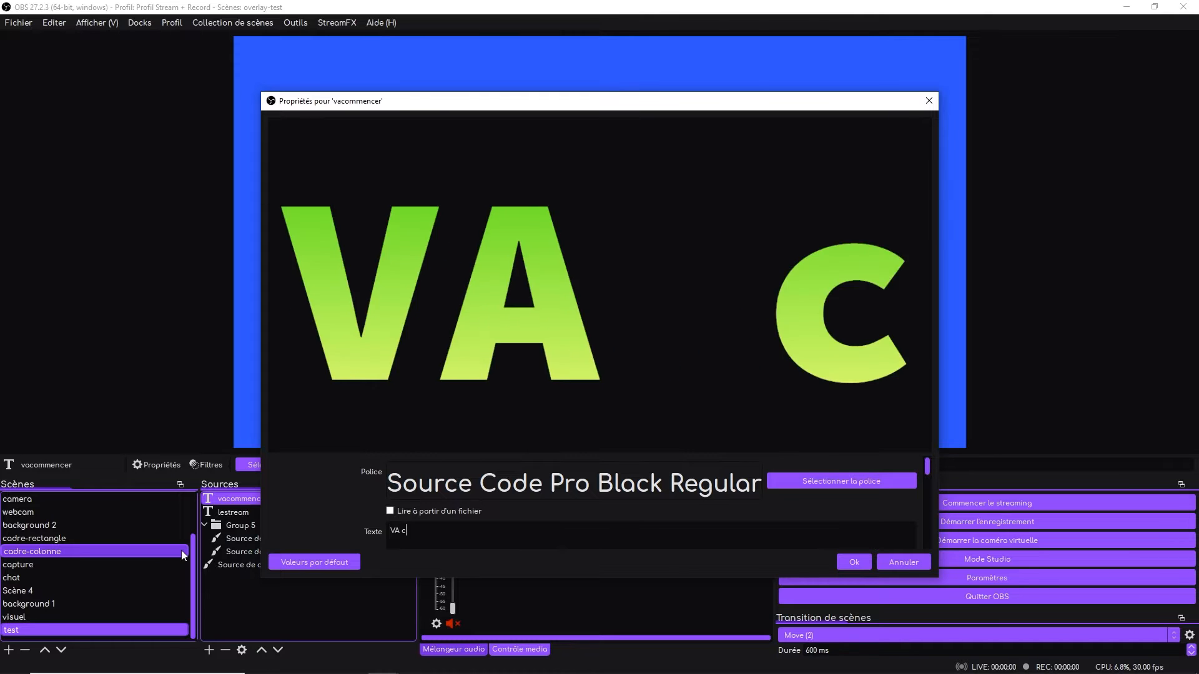
pyautogui.write('OMM')
pyautogui.press('BackSpace')
pyautogui.press('BackSpace')
pyautogui.press('BackSpace')
pyautogui.press('BackSpace')
pyautogui.write('COMME')
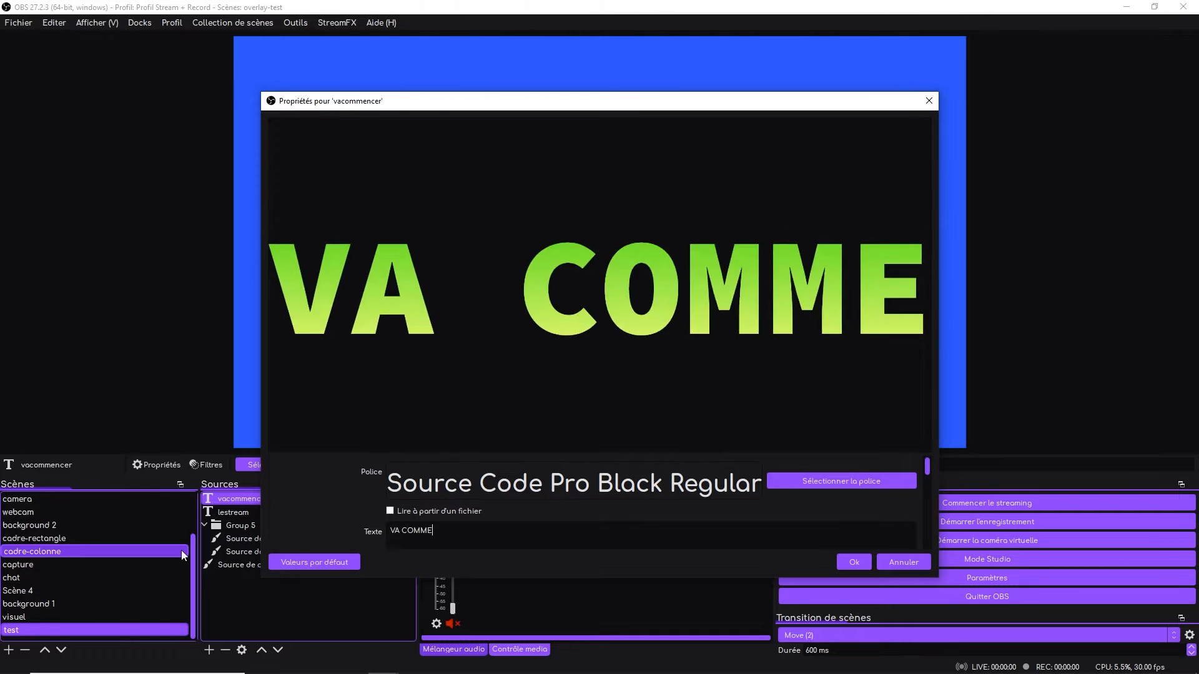
pyautogui.write('NCER')
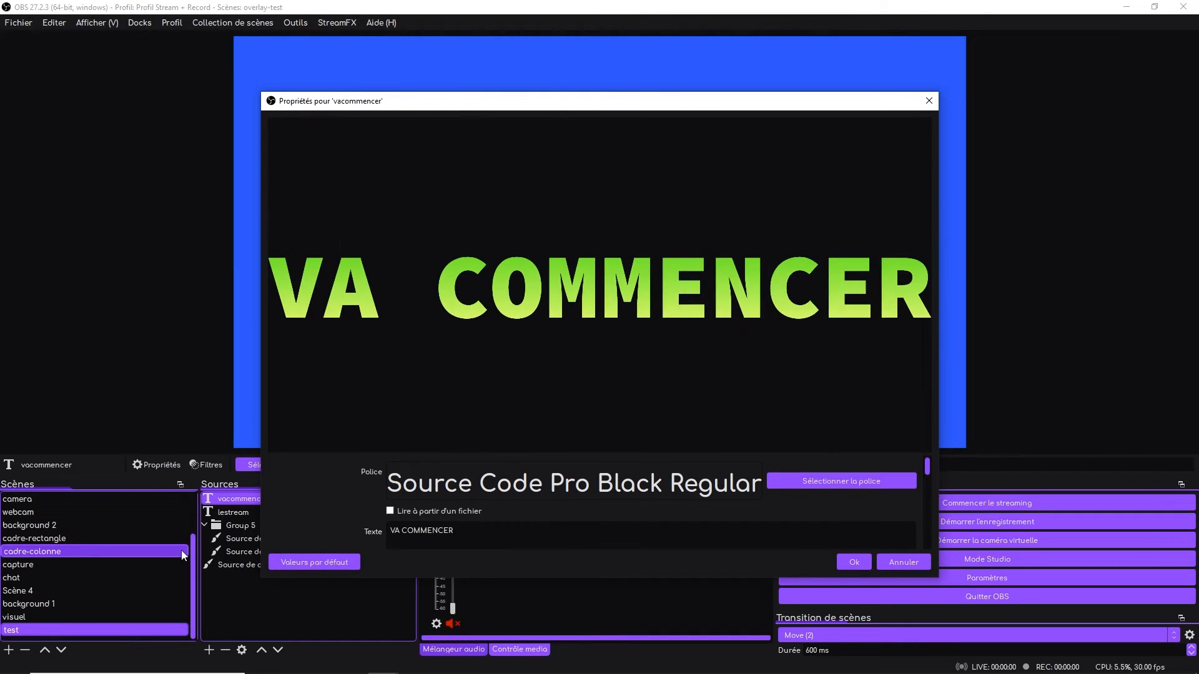
pyautogui.click(854, 562)
# - Scale and place VA COMMENCER in the lower half of the speech bubble, with LE STREAM directly above it at about the same width
pyautogui.moveTo(913, 229); pyautogui.dragTo(729, 251)
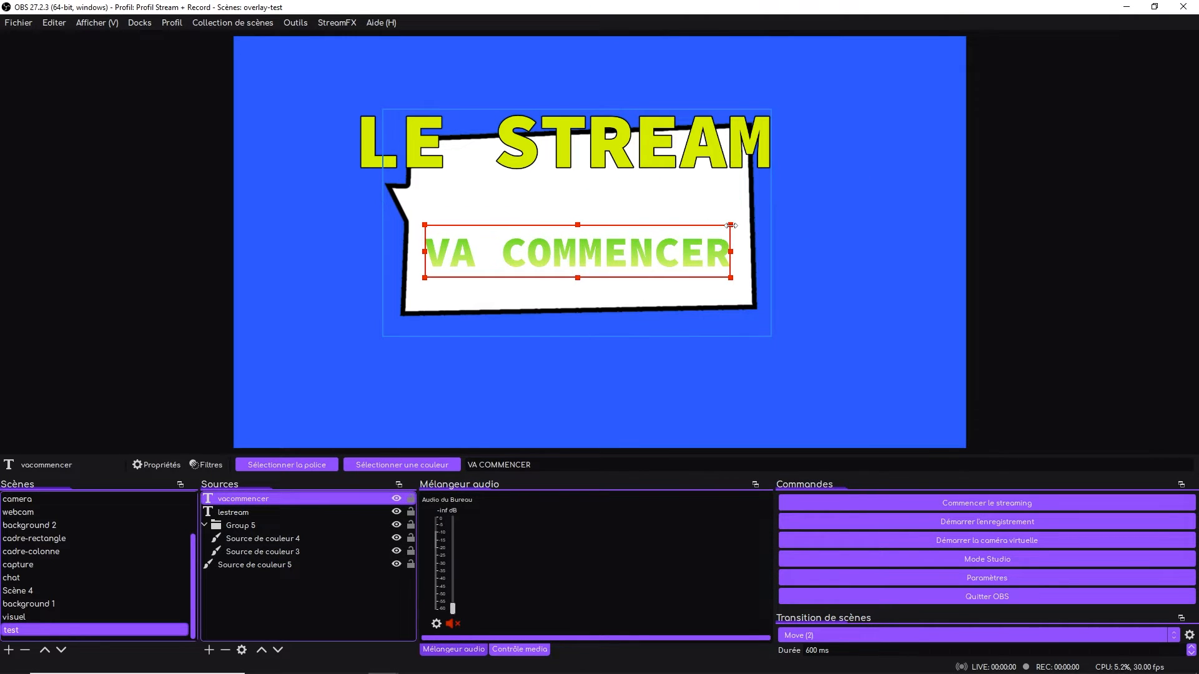
pyautogui.click(657, 159)
pyautogui.click(707, 189)
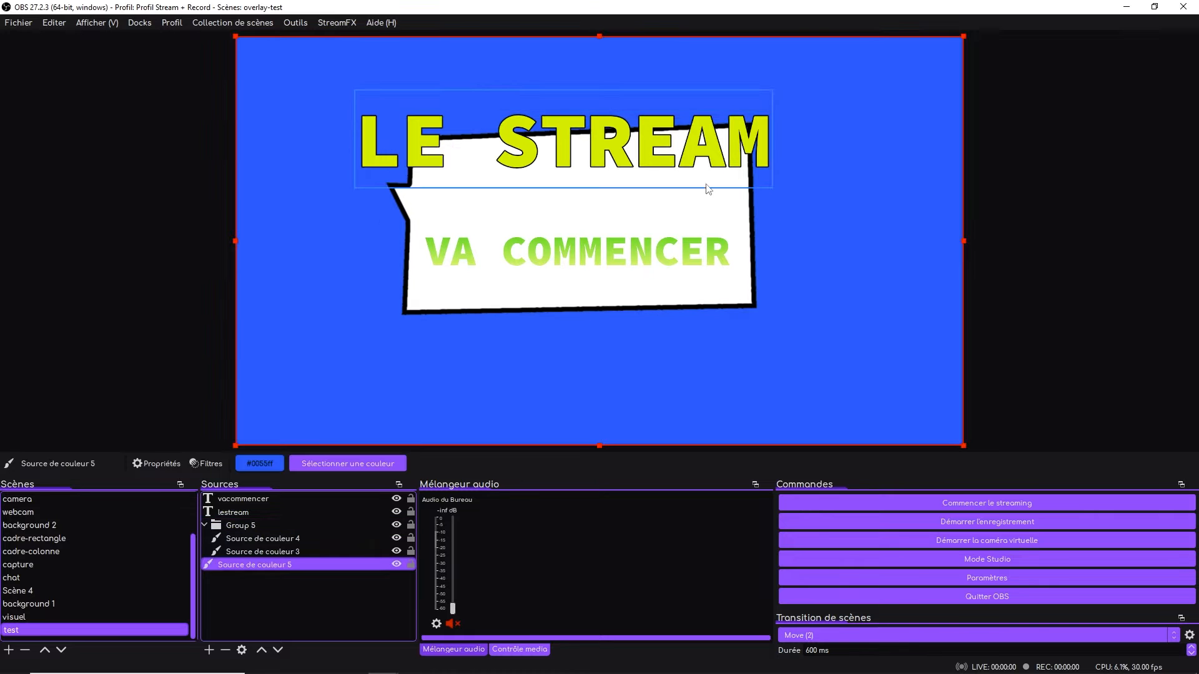
pyautogui.click(653, 148)
pyautogui.moveTo(654, 149); pyautogui.dragTo(671, 177)
pyautogui.moveTo(790, 217); pyautogui.dragTo(735, 194)
pyautogui.click(562, 427)
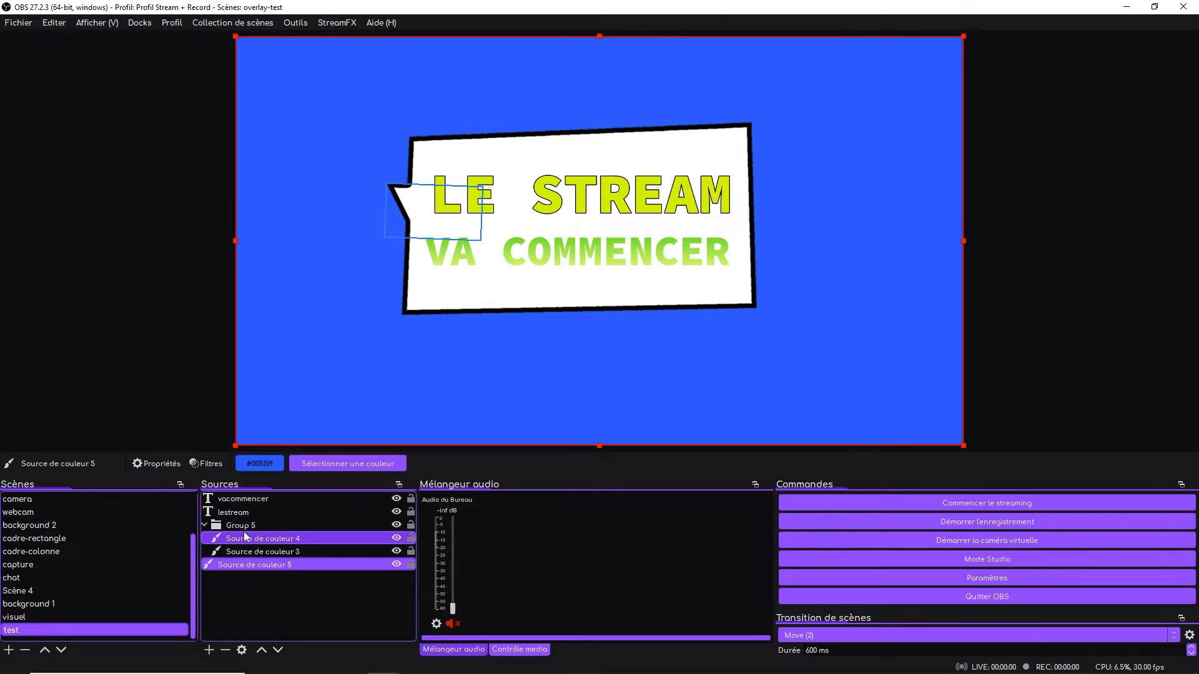
# - Add an Effets FDS filter to the lestream text source
pyautogui.click(235, 512)
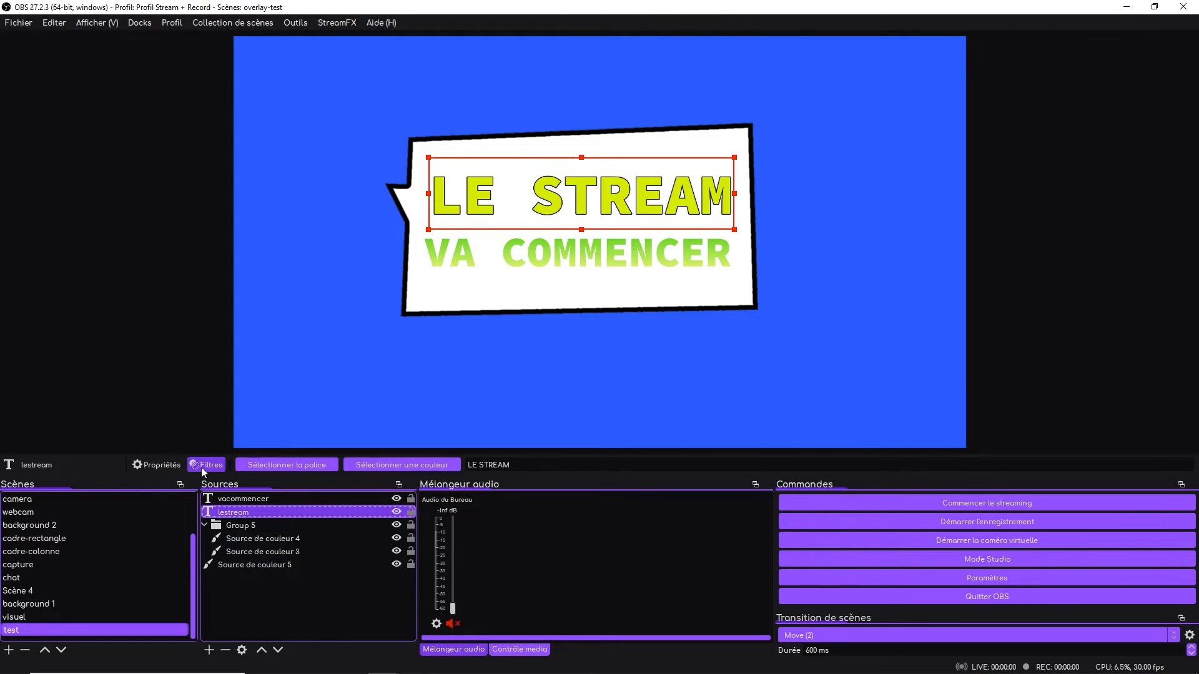
pyautogui.click(206, 464)
pyautogui.click(344, 556)
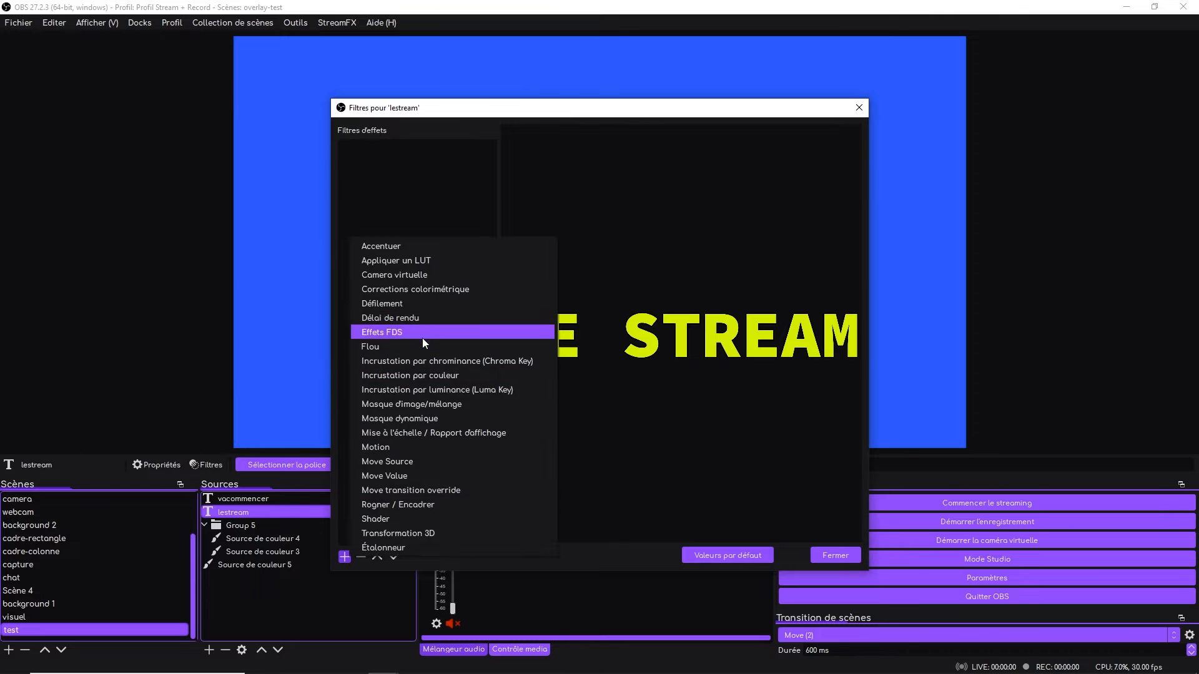
pyautogui.click(406, 331)
pyautogui.press('Return')
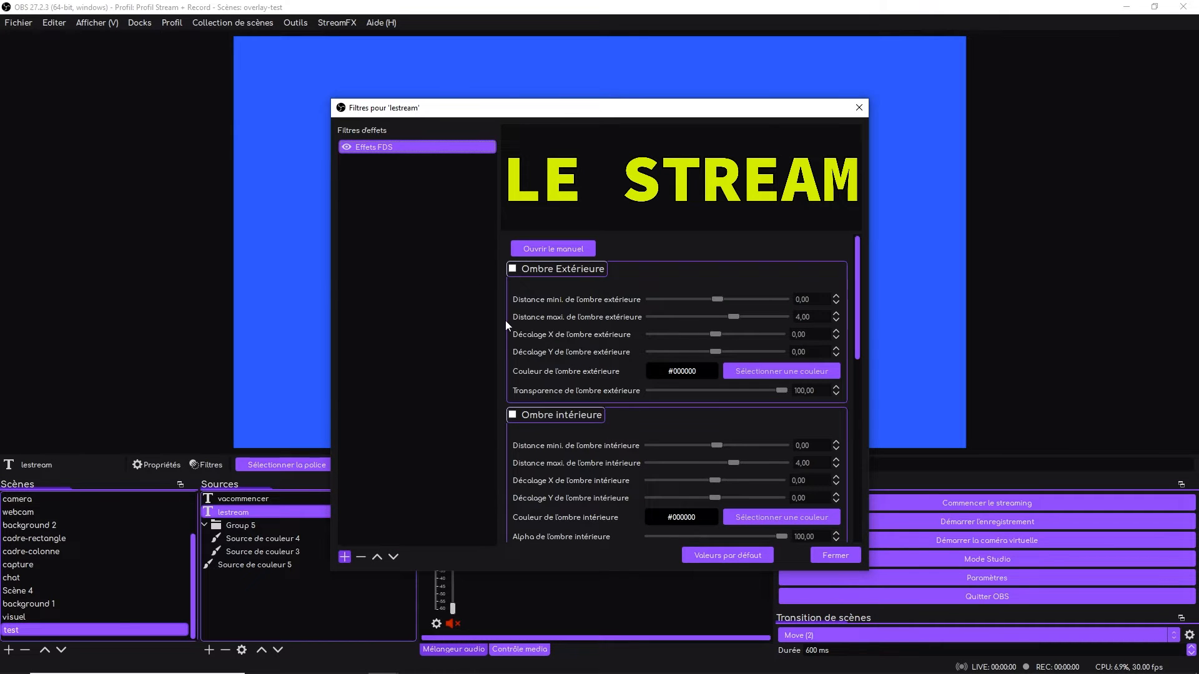
# - Enable the outer shadow in LE STREAM's Effets FDS filter and move the text onto the blue area above the speech bubble
pyautogui.scroll(-10, 505, 320)
pyautogui.scroll(5, 541, 393)
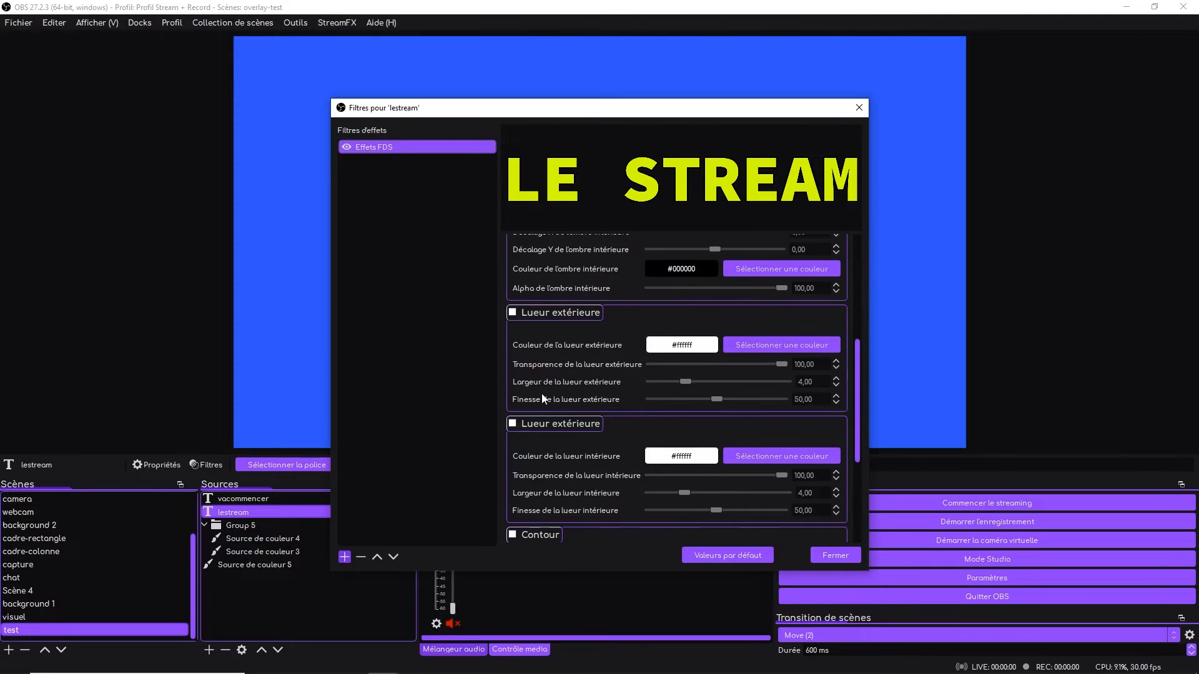
pyautogui.scroll(-4, 542, 394)
pyautogui.scroll(5, 542, 388)
pyautogui.scroll(2, 541, 384)
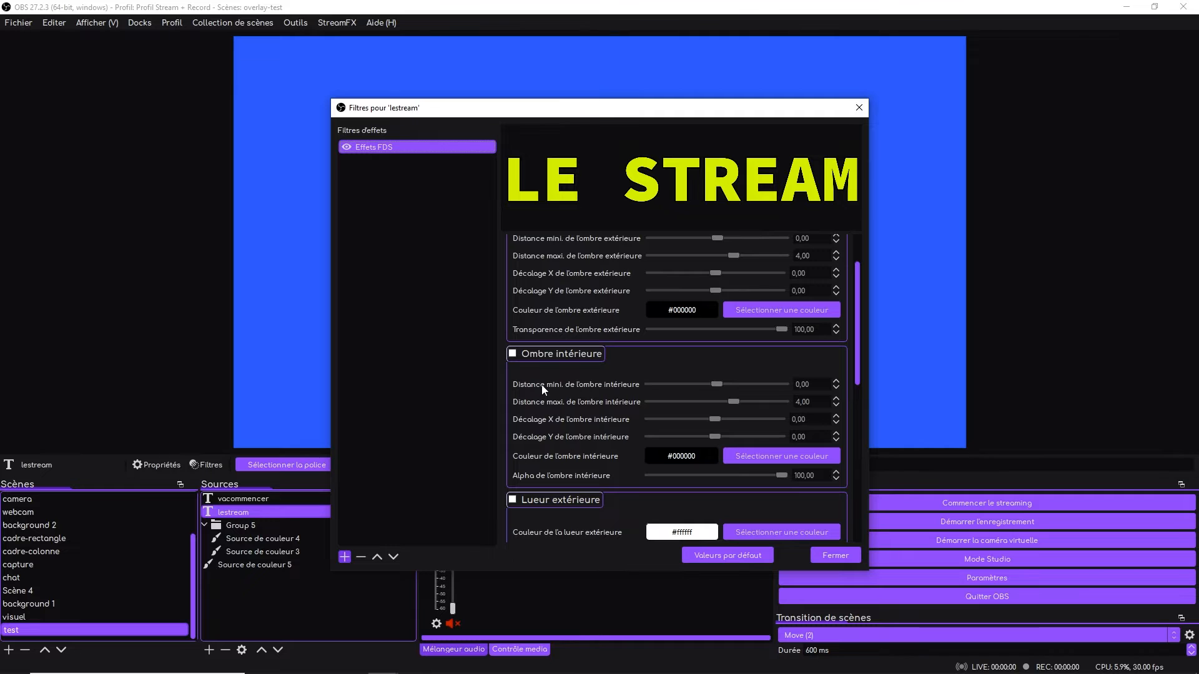
pyautogui.scroll(3, 527, 283)
pyautogui.click(513, 269)
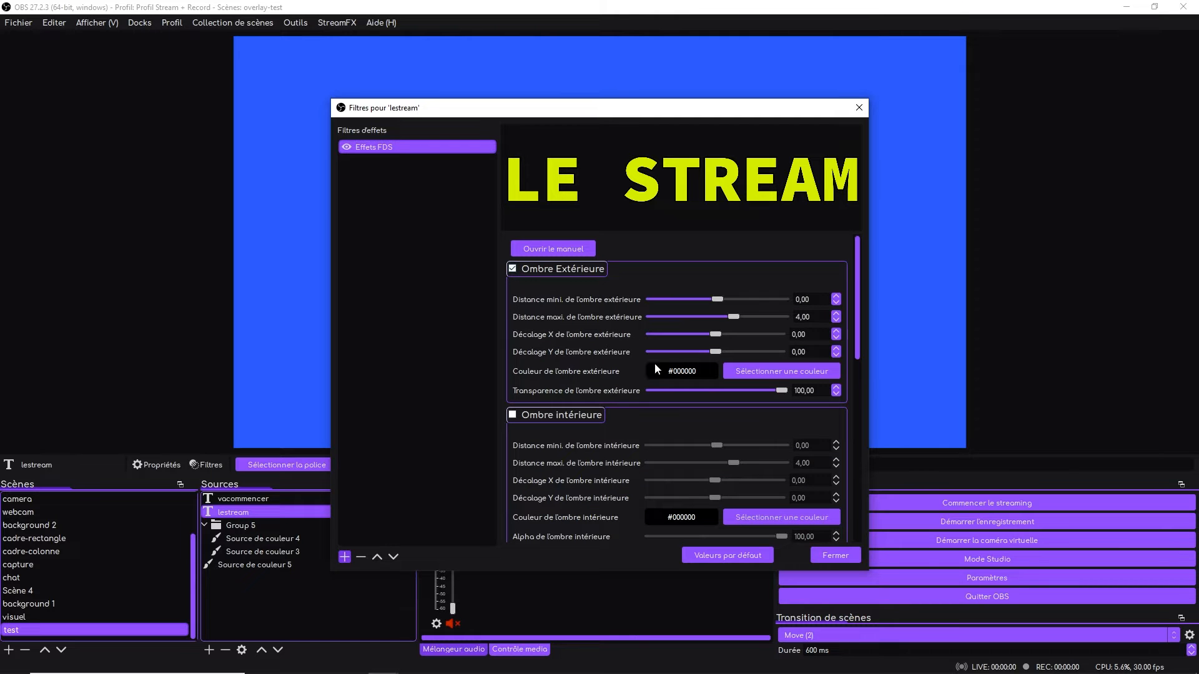
pyautogui.moveTo(717, 339); pyautogui.dragTo(721, 338)
pyautogui.moveTo(583, 113); pyautogui.dragTo(772, 196)
pyautogui.moveTo(455, 196); pyautogui.dragTo(318, 71)
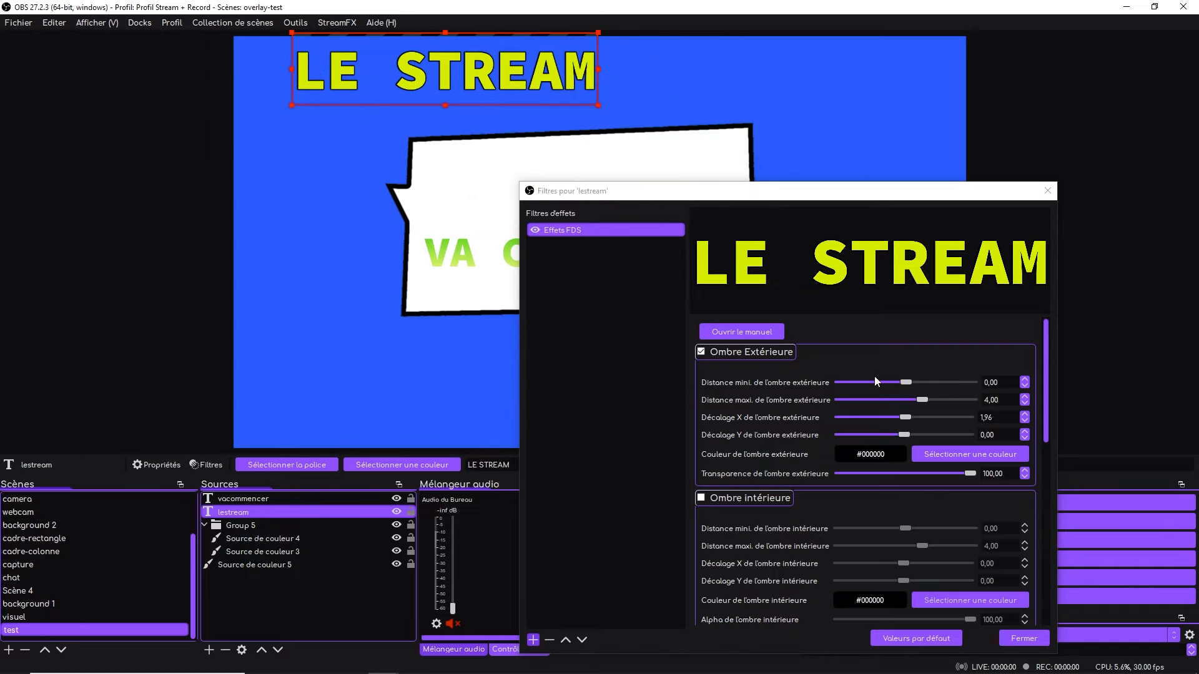
# - Set LE STREAM's outer shadow to X offset -17,65, Y offset -14,71, minimum distance 2,74 and maximum distance 4,42
pyautogui.moveTo(903, 419); pyautogui.dragTo(896, 413)
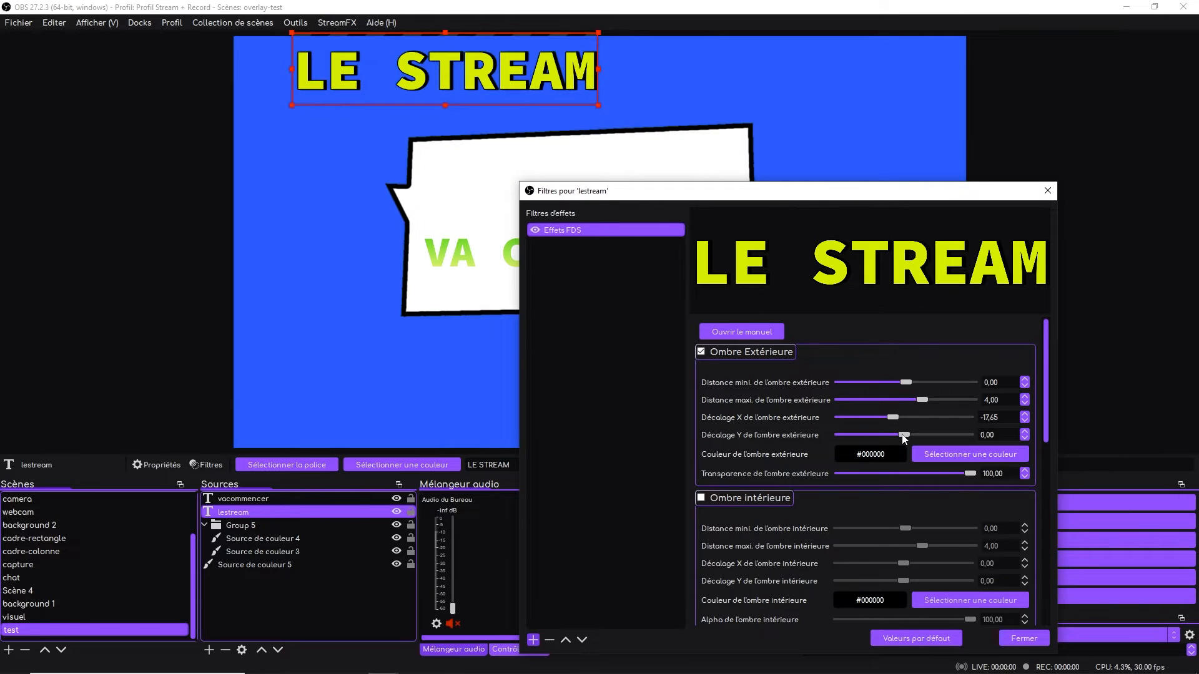
pyautogui.moveTo(903, 436); pyautogui.dragTo(923, 392)
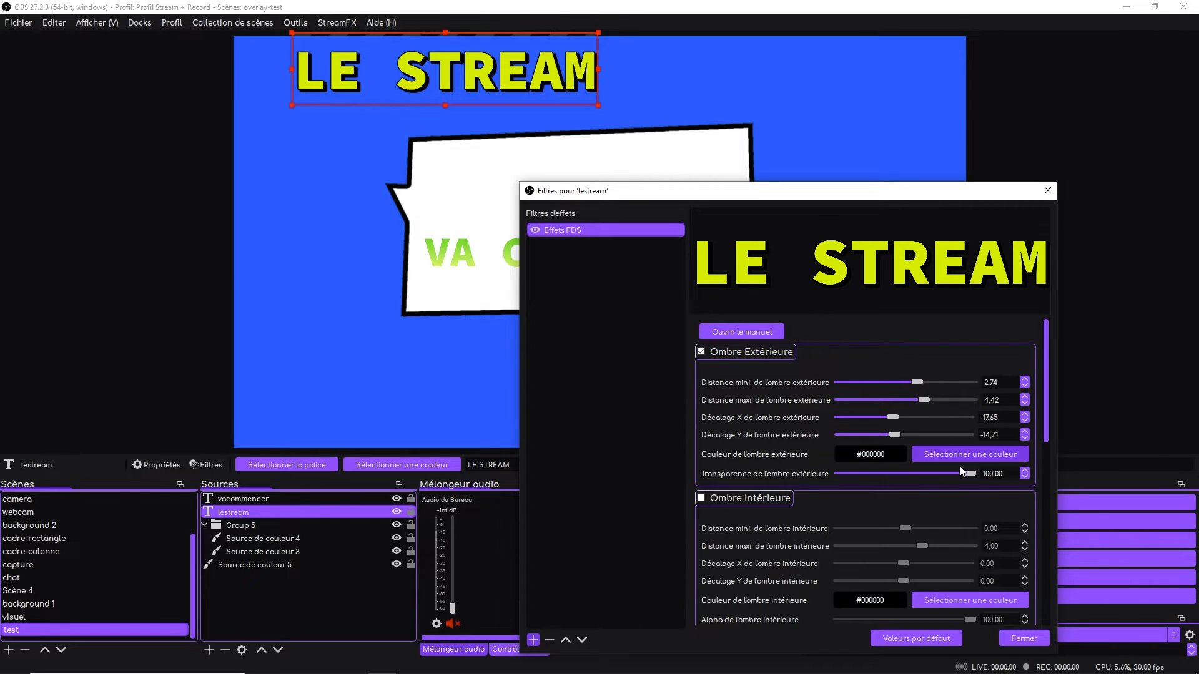
pyautogui.click(1026, 638)
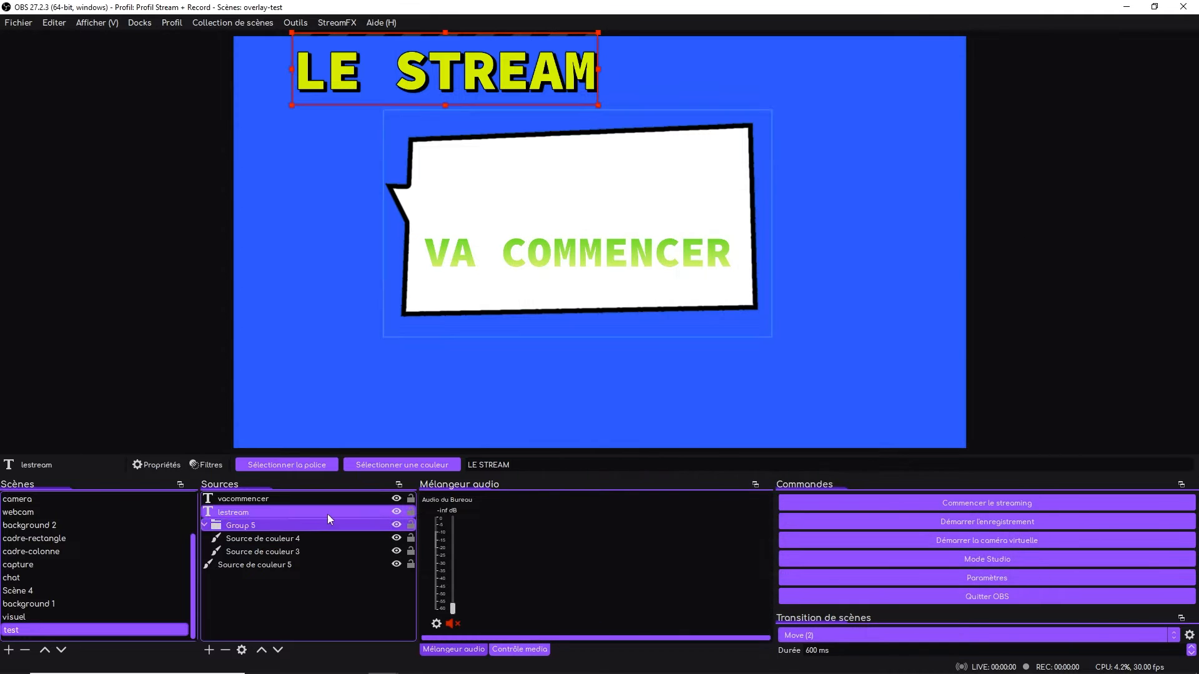
pyautogui.doubleClick(311, 513)
pyautogui.click(854, 562)
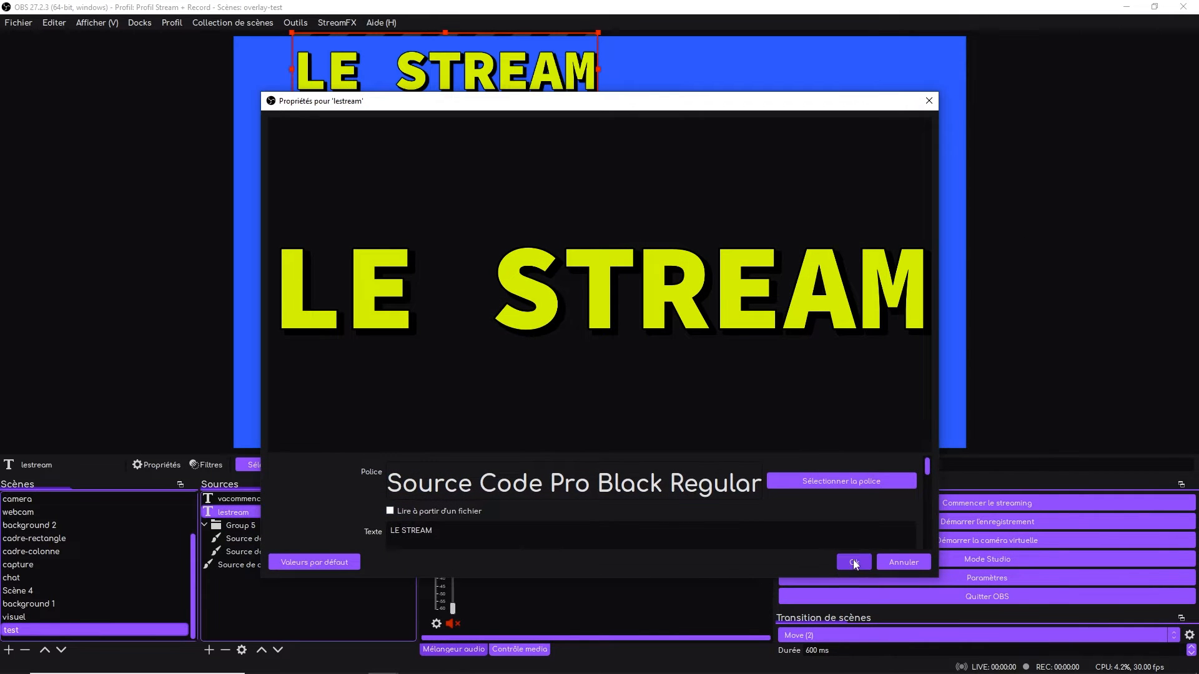
pyautogui.doubleClick(216, 498)
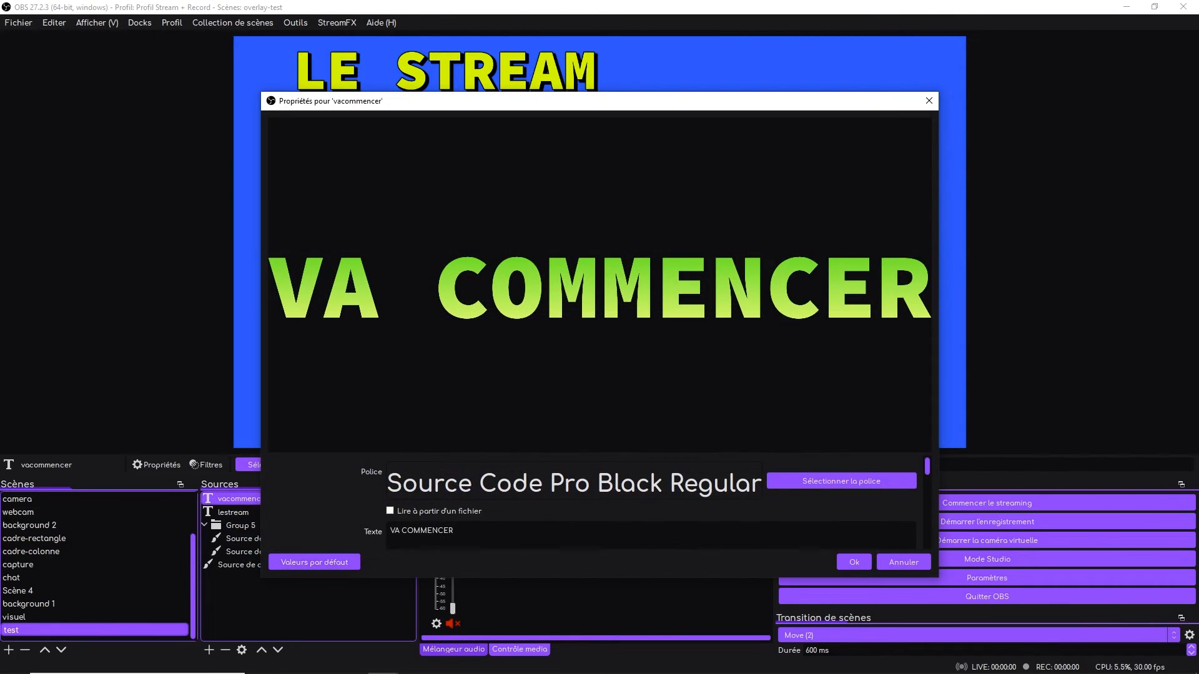
pyautogui.scroll(-5, 452, 493)
pyautogui.scroll(5, 452, 493)
pyautogui.click(903, 562)
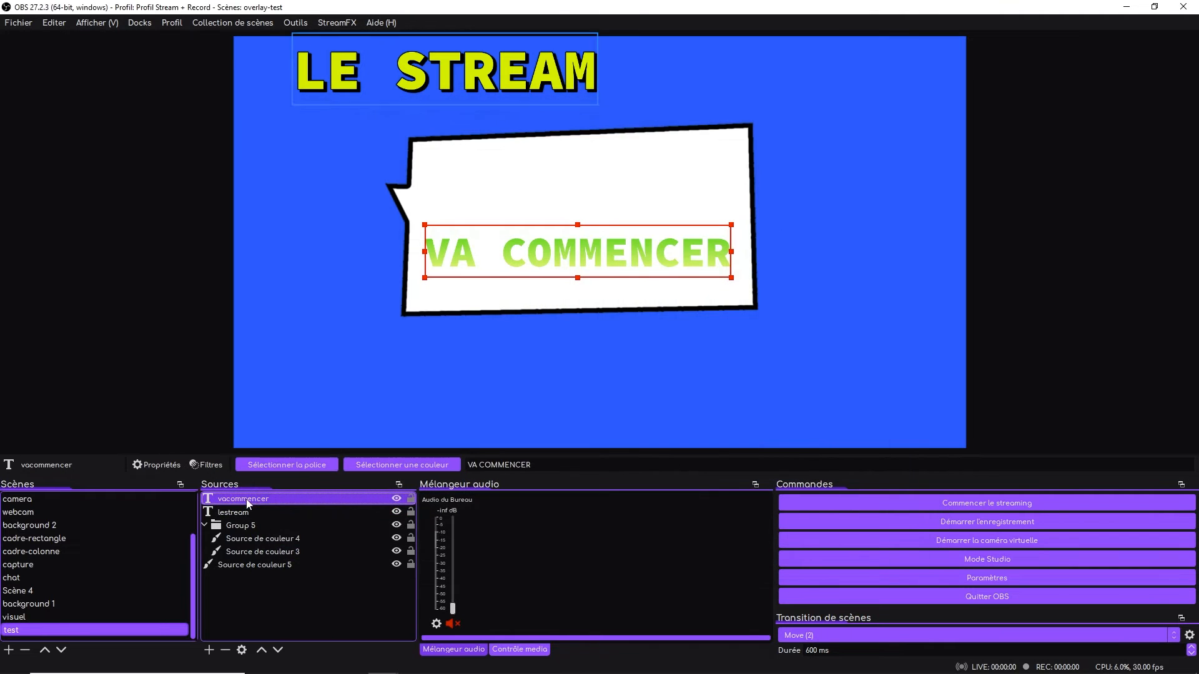
# - Add an Effets FDS filter to the vacommencer text source and enable its outer shadow
pyautogui.click(208, 464)
pyautogui.click(344, 556)
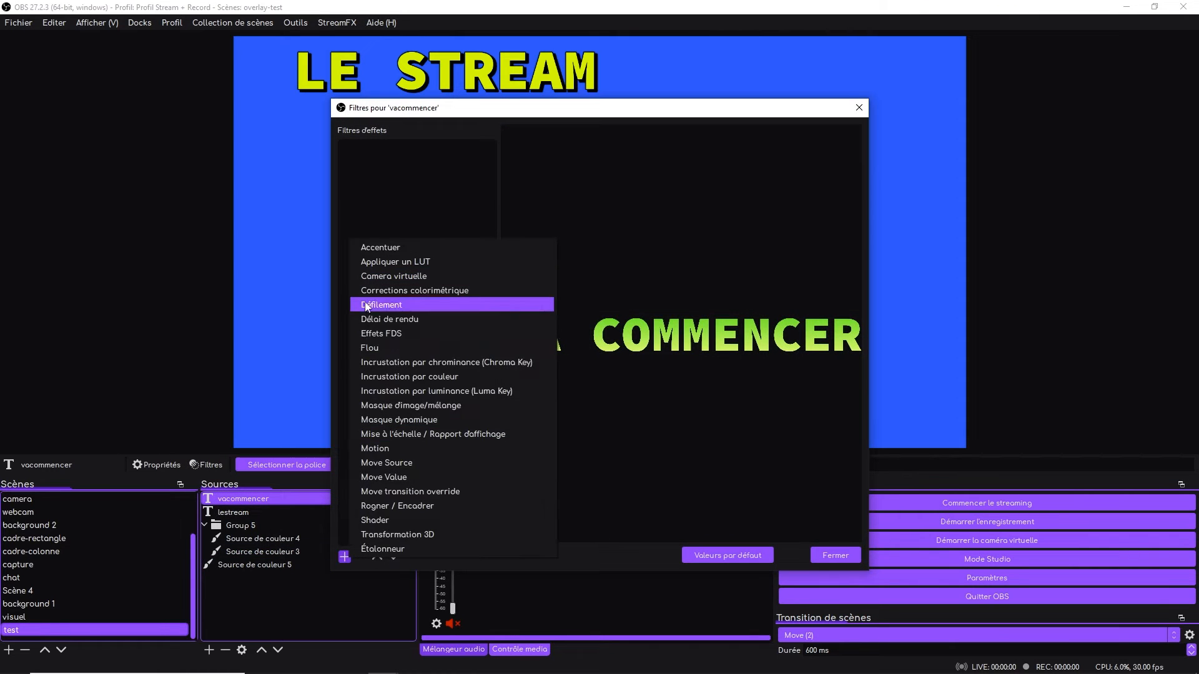
pyautogui.click(377, 337)
pyautogui.click(577, 357)
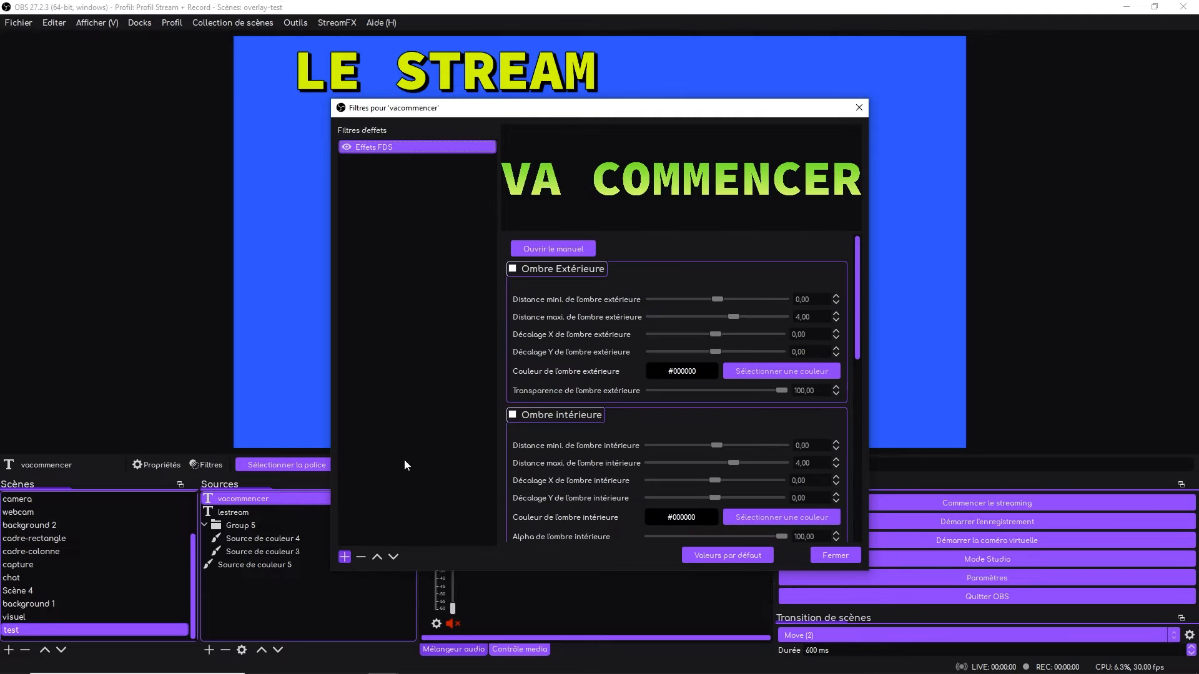
pyautogui.click(512, 270)
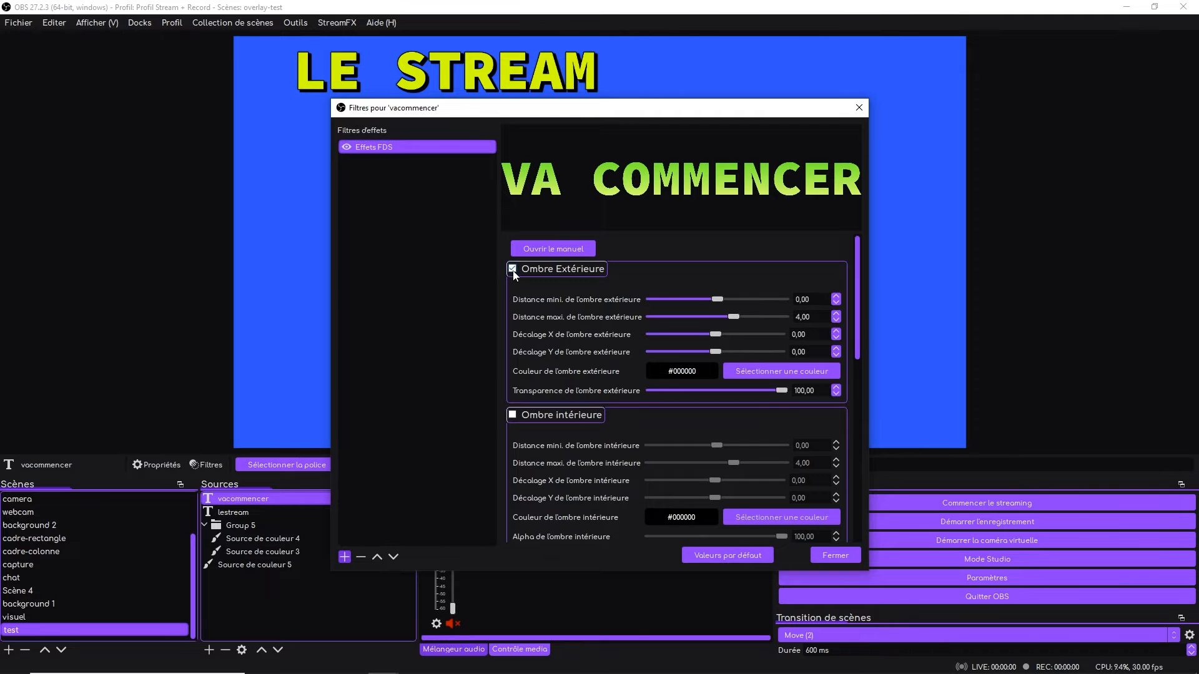
# - Move VA COMMENCER onto the blue area below the bubble and set both its outer shadow X and Y offsets to -16,67
pyautogui.moveTo(715, 334); pyautogui.dragTo(729, 335)
pyautogui.moveTo(472, 110); pyautogui.dragTo(730, 176)
pyautogui.moveTo(548, 282); pyautogui.dragTo(383, 383)
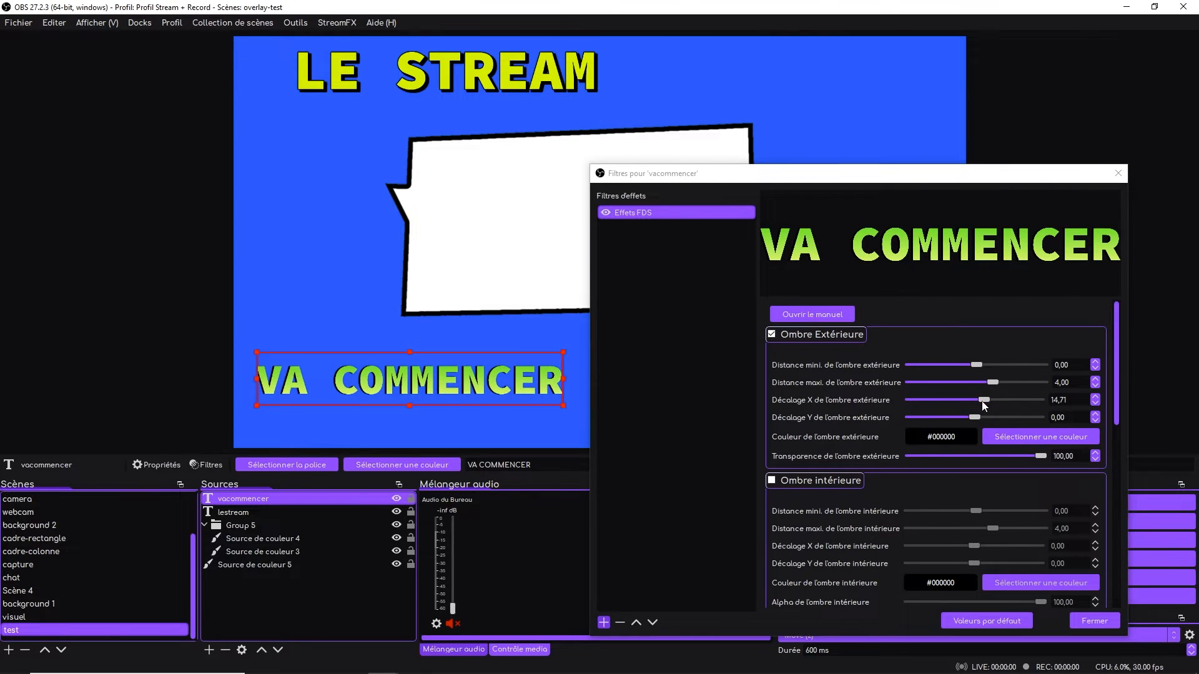
pyautogui.moveTo(984, 404)
pyautogui.mouseDown()
pyautogui.moveTo(965, 409)
pyautogui.moveTo(983, 418)
pyautogui.moveTo(962, 420)
pyautogui.moveTo(976, 399)
pyautogui.moveTo(968, 406)
pyautogui.mouseUp()
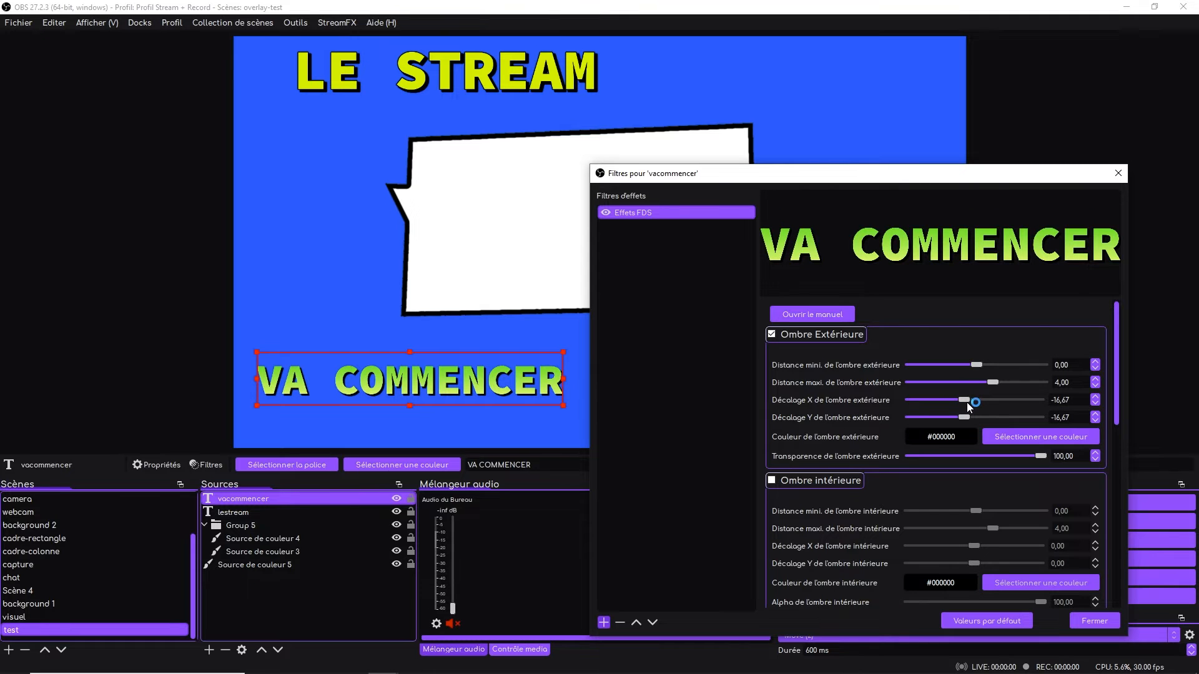
pyautogui.click(1103, 623)
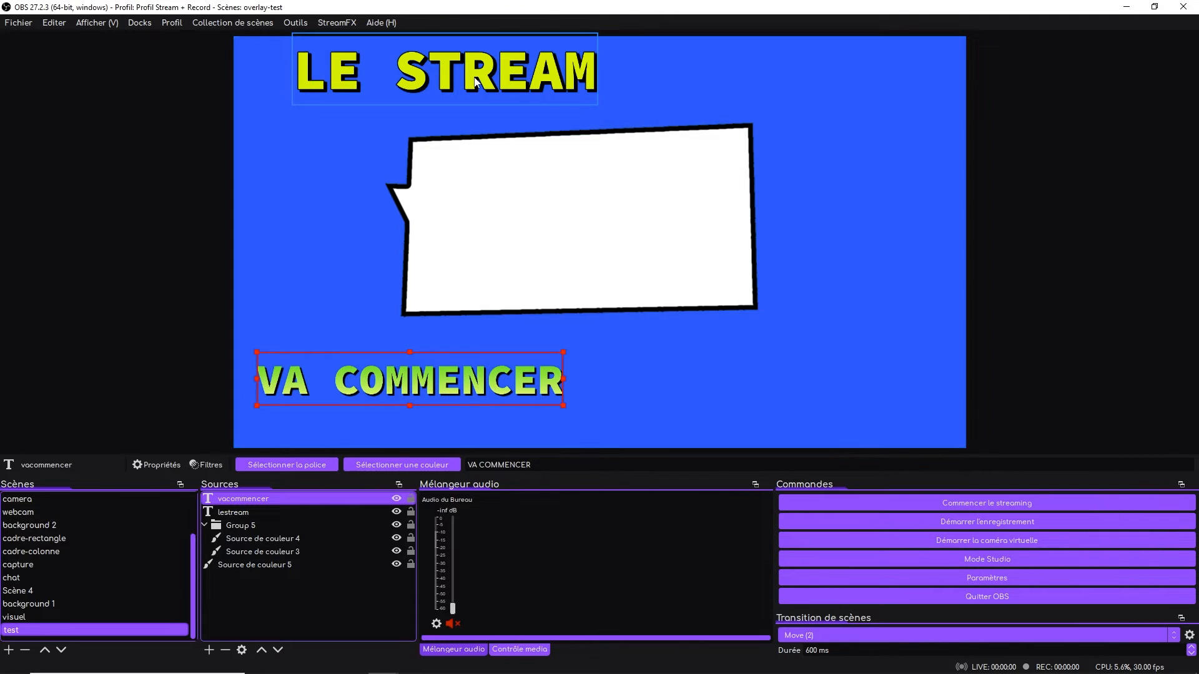
# - Move LE STREAM back into the upper half of the speech bubble and place VA COMMENCER directly beneath it
pyautogui.moveTo(475, 66); pyautogui.dragTo(602, 185)
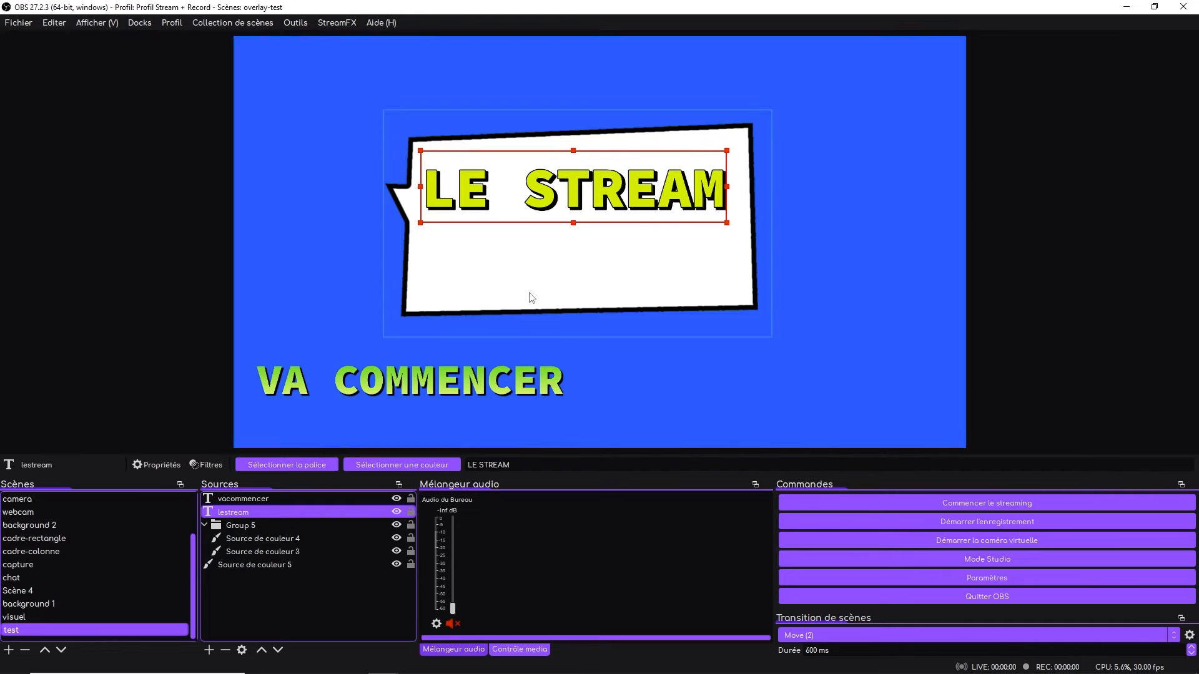
pyautogui.click(461, 391)
pyautogui.moveTo(461, 391); pyautogui.dragTo(632, 259)
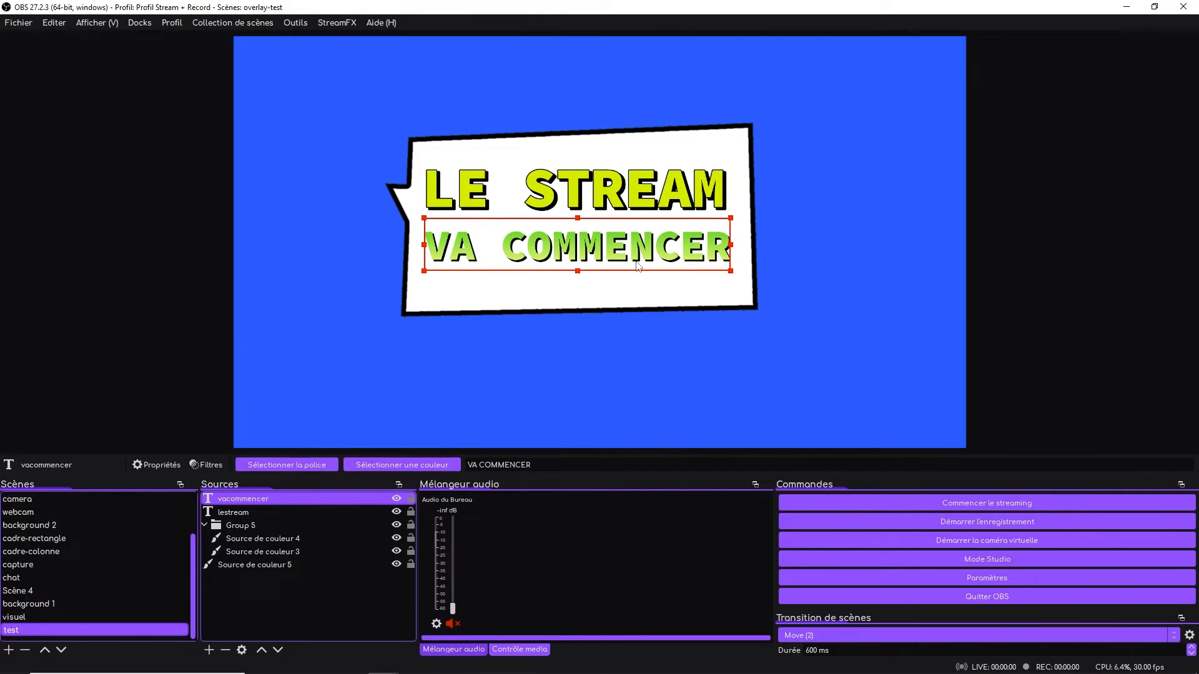
# - Set LE STREAM's rotation to -1,60 and shift the text slightly down and to the right inside the speech bubble
pyautogui.click(630, 198)
pyautogui.hotkey('ctrl', 'e')
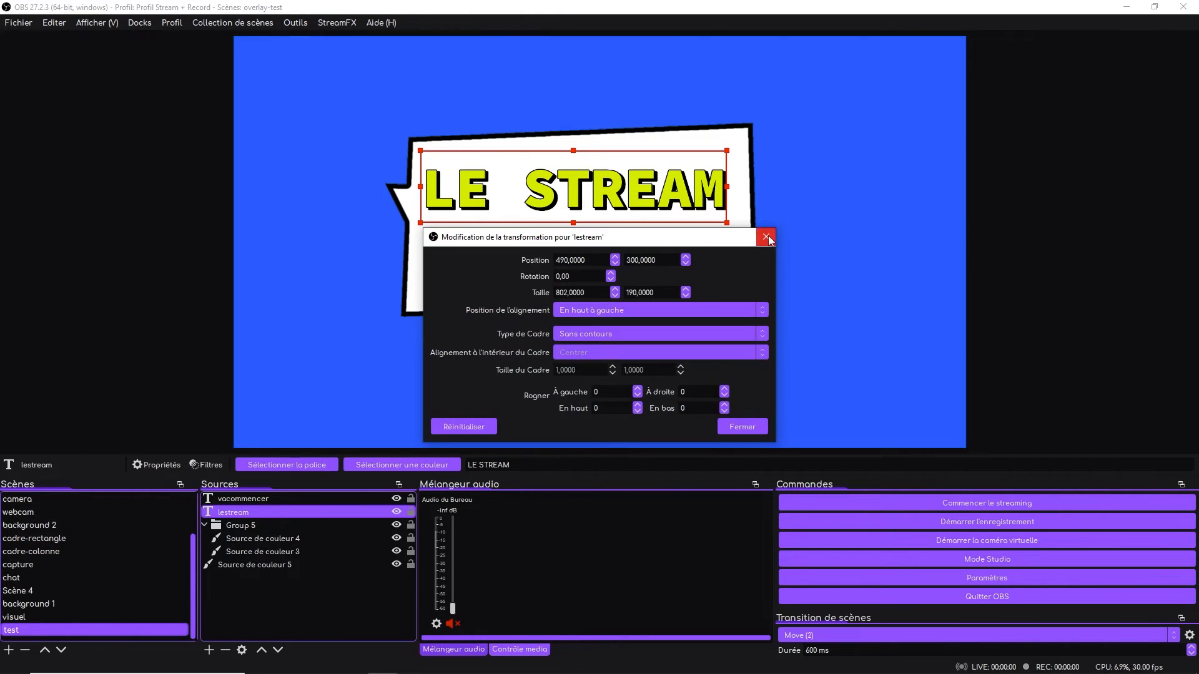
pyautogui.click(767, 238)
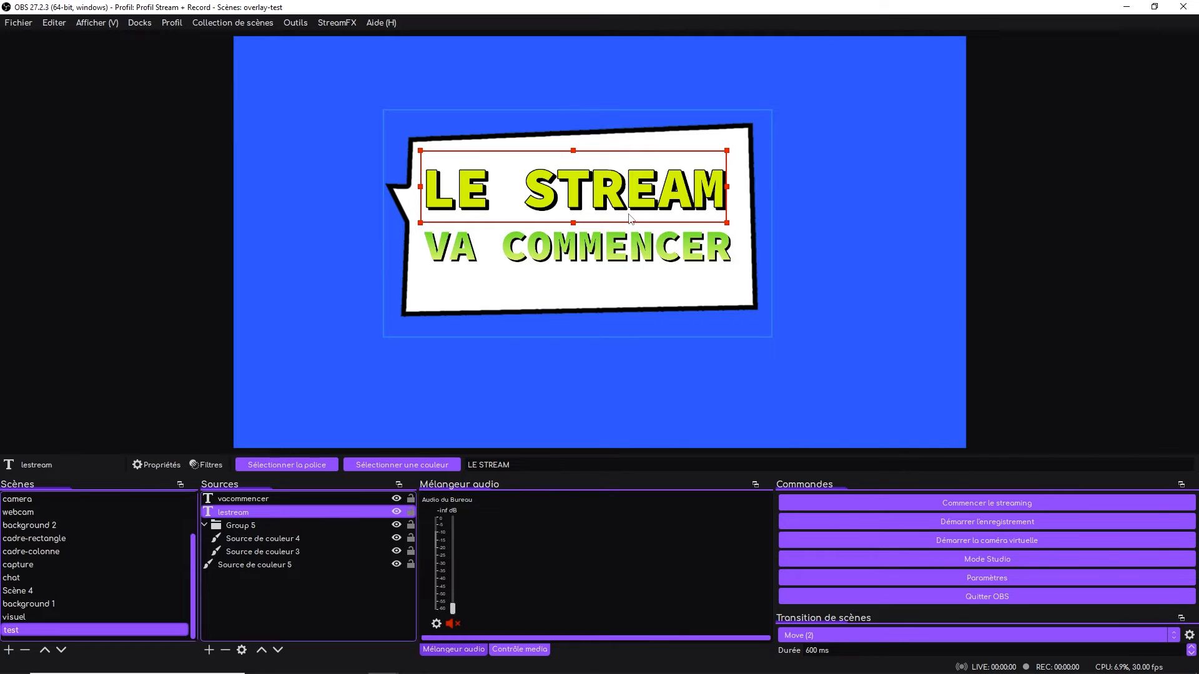
pyautogui.hotkey('ctrl', 'e')
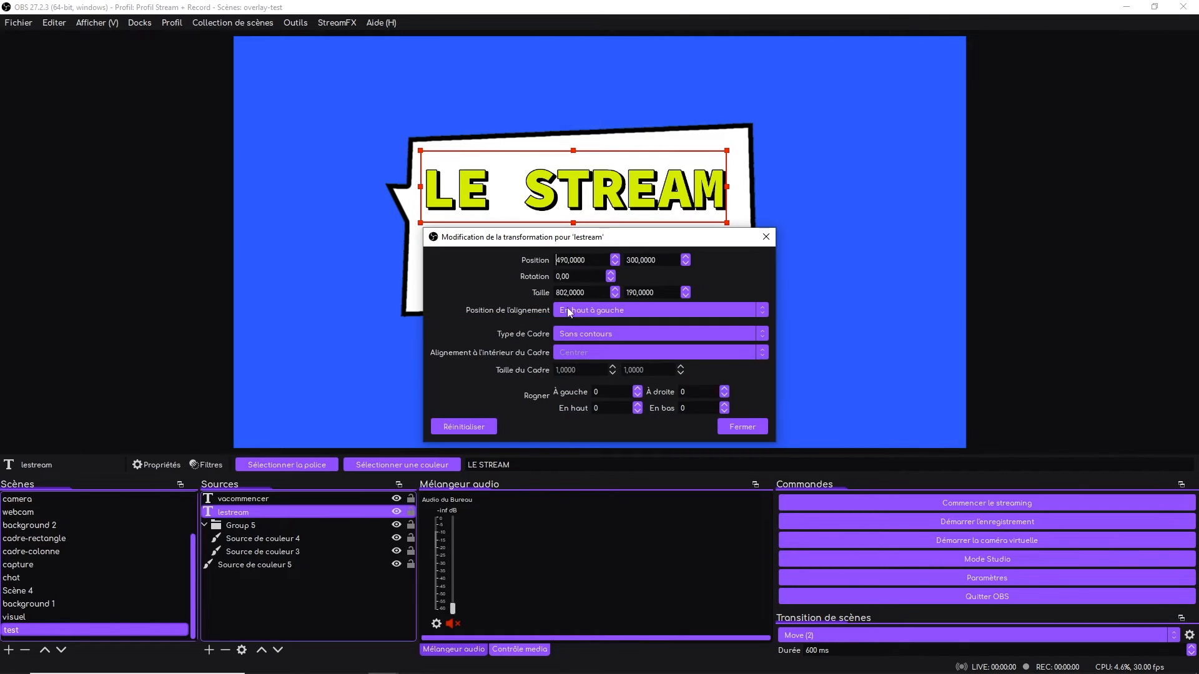
pyautogui.scroll(-10, 571, 276)
pyautogui.scroll(-6, 571, 260)
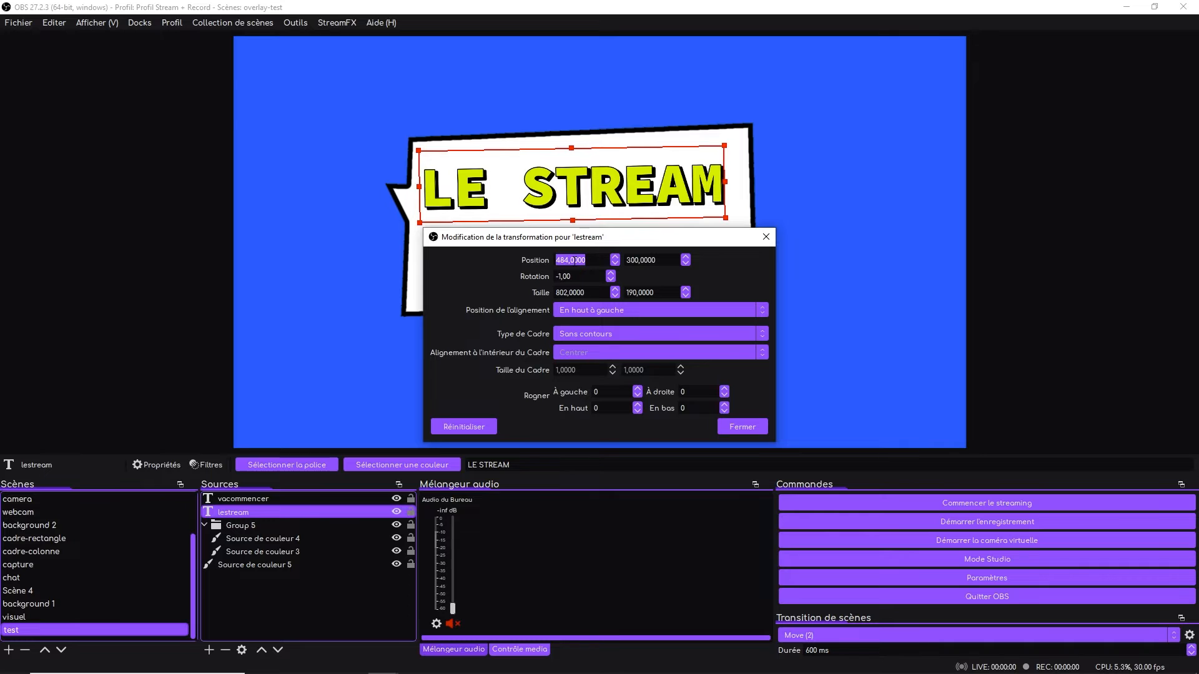
pyautogui.scroll(-6, 570, 276)
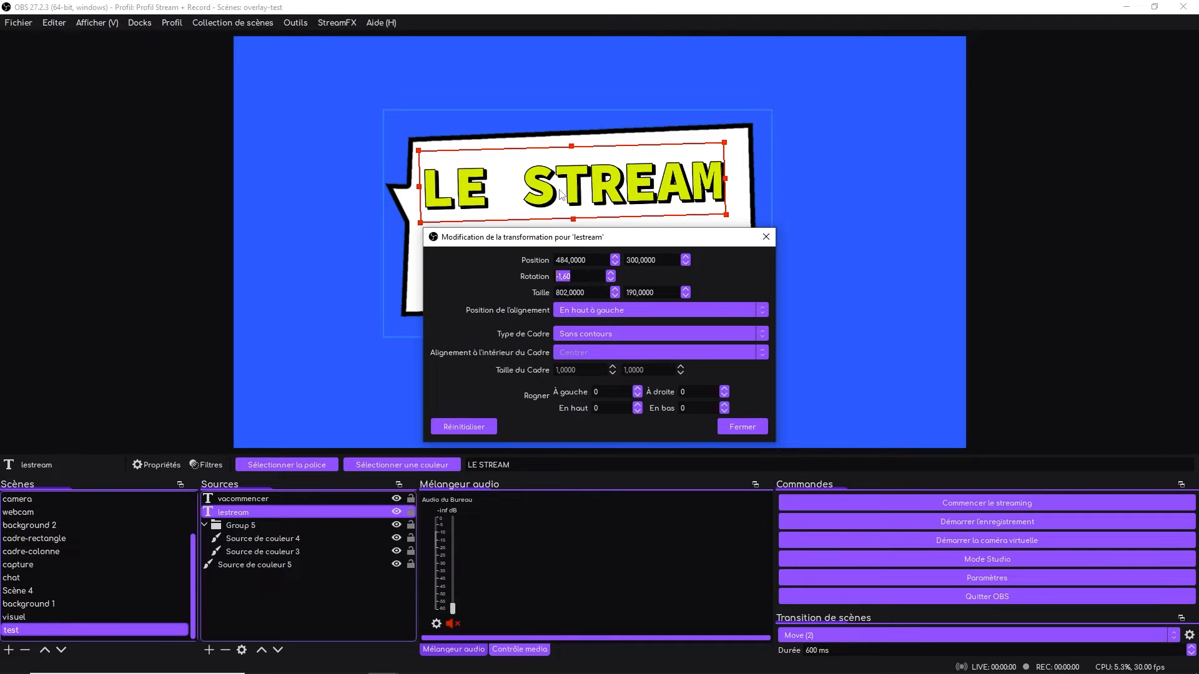
pyautogui.moveTo(546, 181); pyautogui.dragTo(567, 199)
pyautogui.click(742, 427)
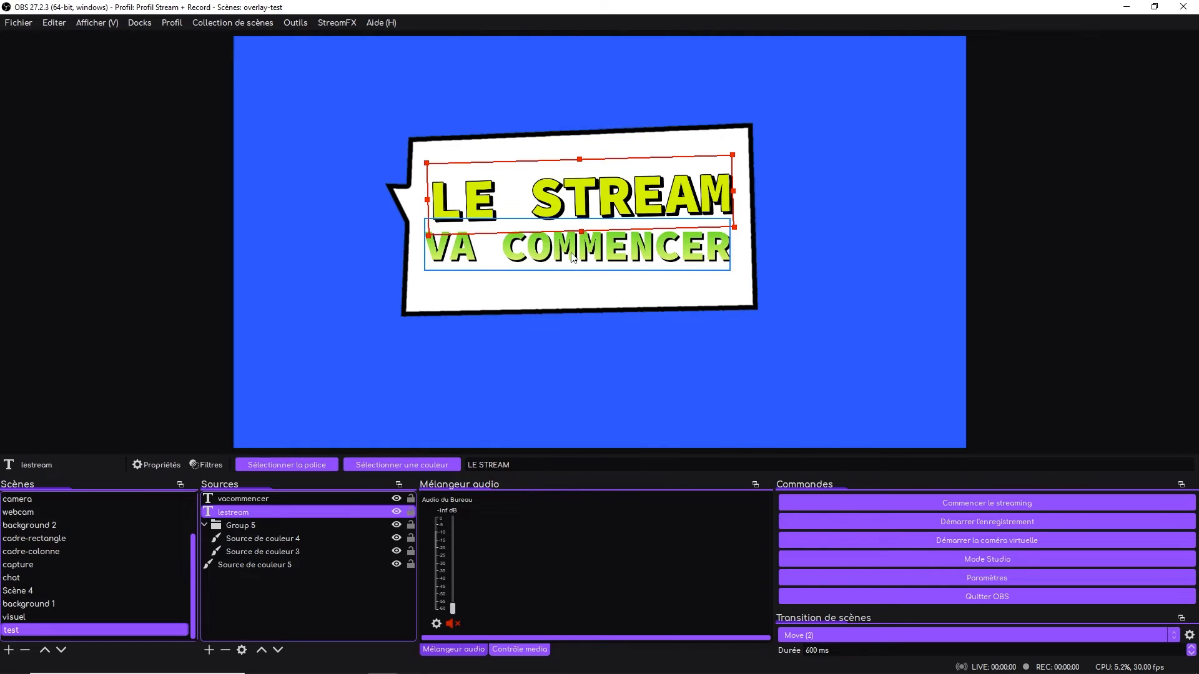
# - Check LE STREAM's rotation value in its transform settings
pyautogui.click(574, 259)
pyautogui.hotkey('ctrl', 'e')
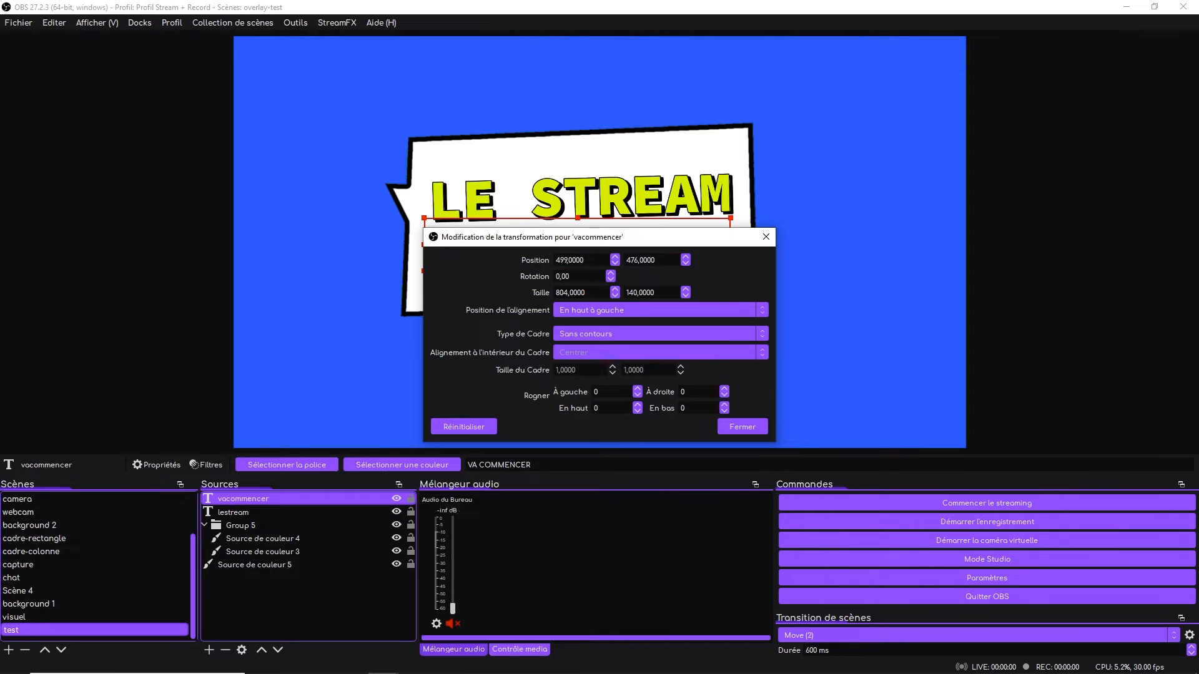
pyautogui.click(742, 426)
pyautogui.click(582, 211)
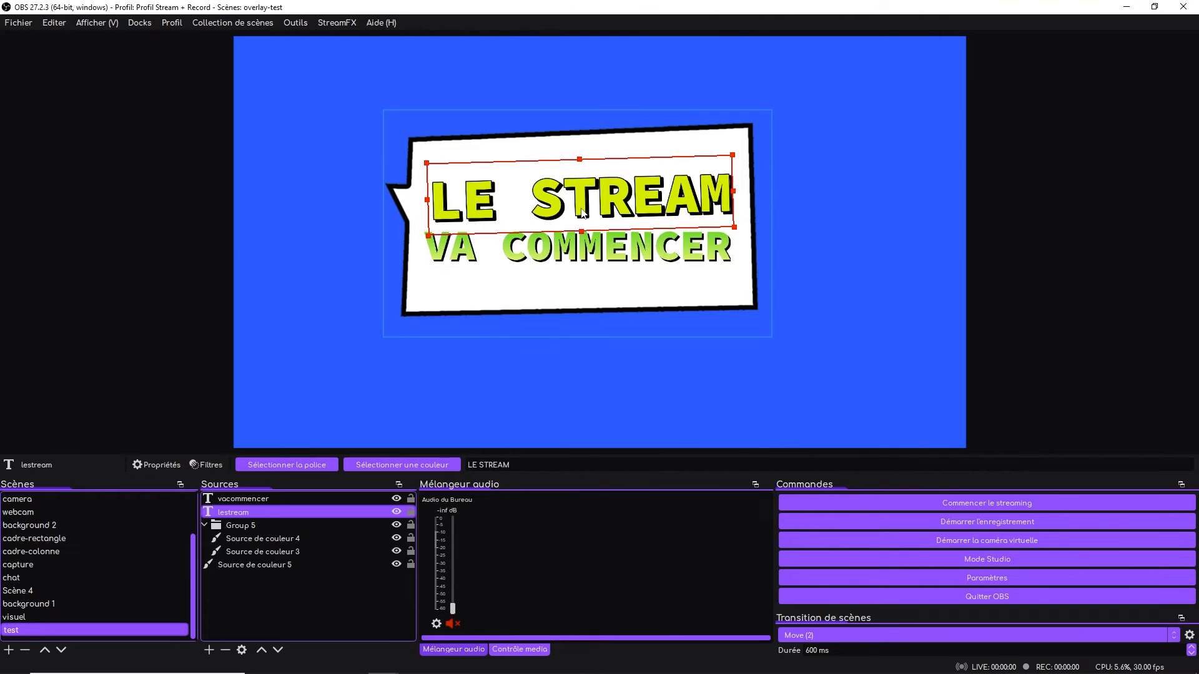
pyautogui.hotkey('ctrl', 'e')
pyautogui.click(742, 426)
# - Rotate VA COMMENCER counter-clockwise to match LE STREAM's tilt and align it directly beneath LE STREAM
pyautogui.click(554, 263)
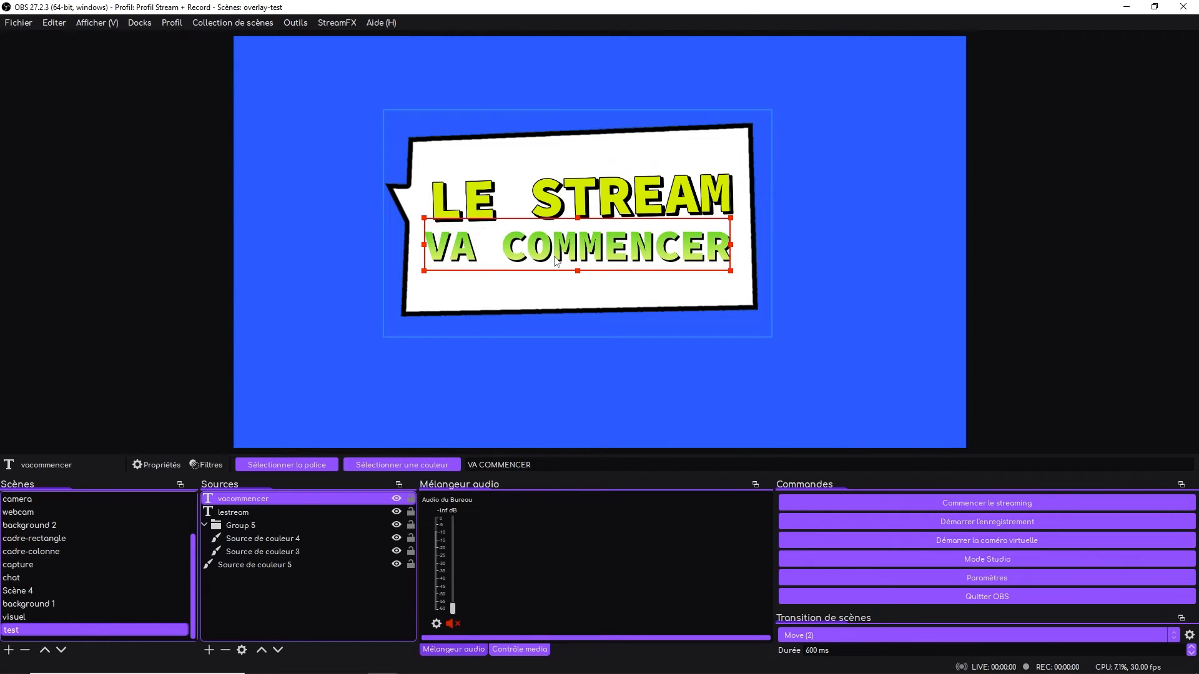
pyautogui.hotkey('ctrl', 'e')
pyautogui.doubleClick(563, 276)
pyautogui.press('Down')
pyautogui.press('Down')
pyautogui.press('Down')
pyautogui.press('Down')
pyautogui.press('Down')
pyautogui.press('Down')
pyautogui.press('Down')
pyautogui.press('Down')
pyautogui.press('Down')
pyautogui.press('Down')
pyautogui.press('Down')
pyautogui.press('Down')
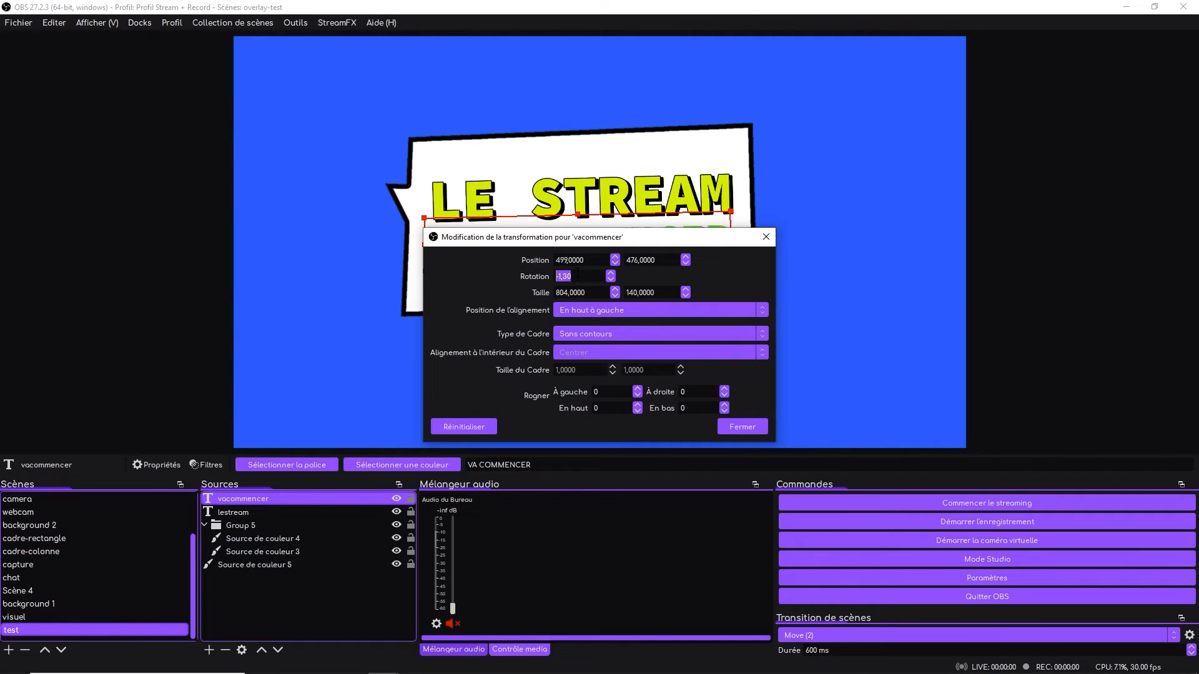
pyautogui.click(732, 425)
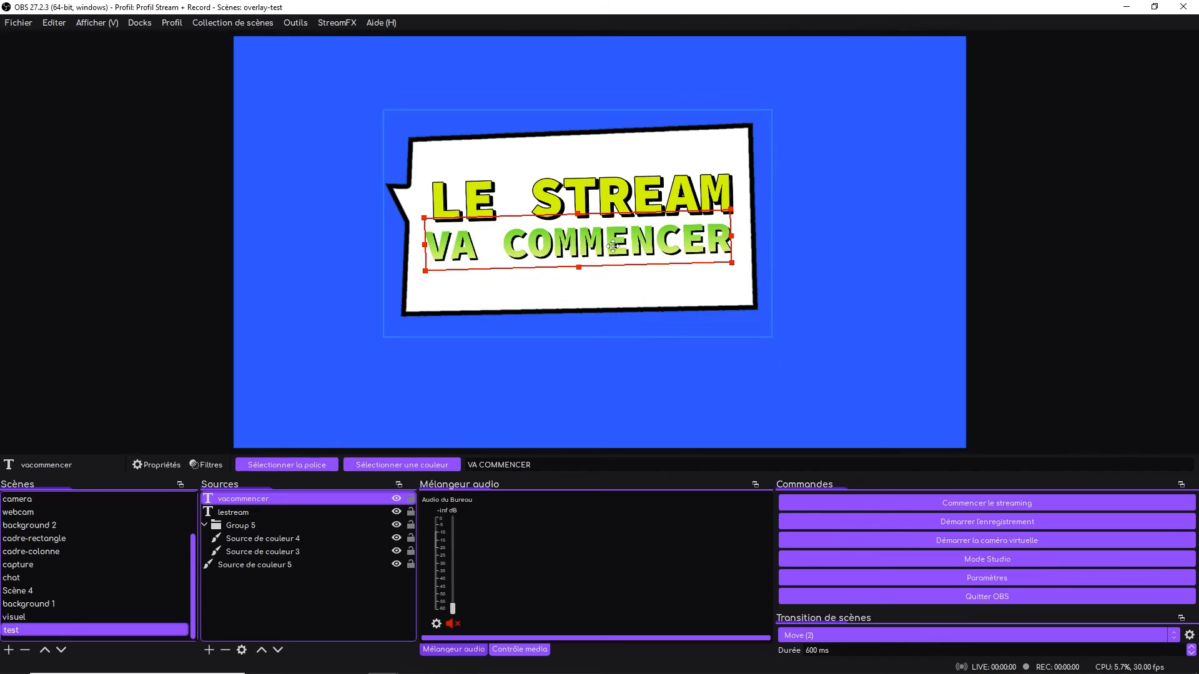
pyautogui.moveTo(612, 246); pyautogui.dragTo(618, 244)
pyautogui.click(867, 221)
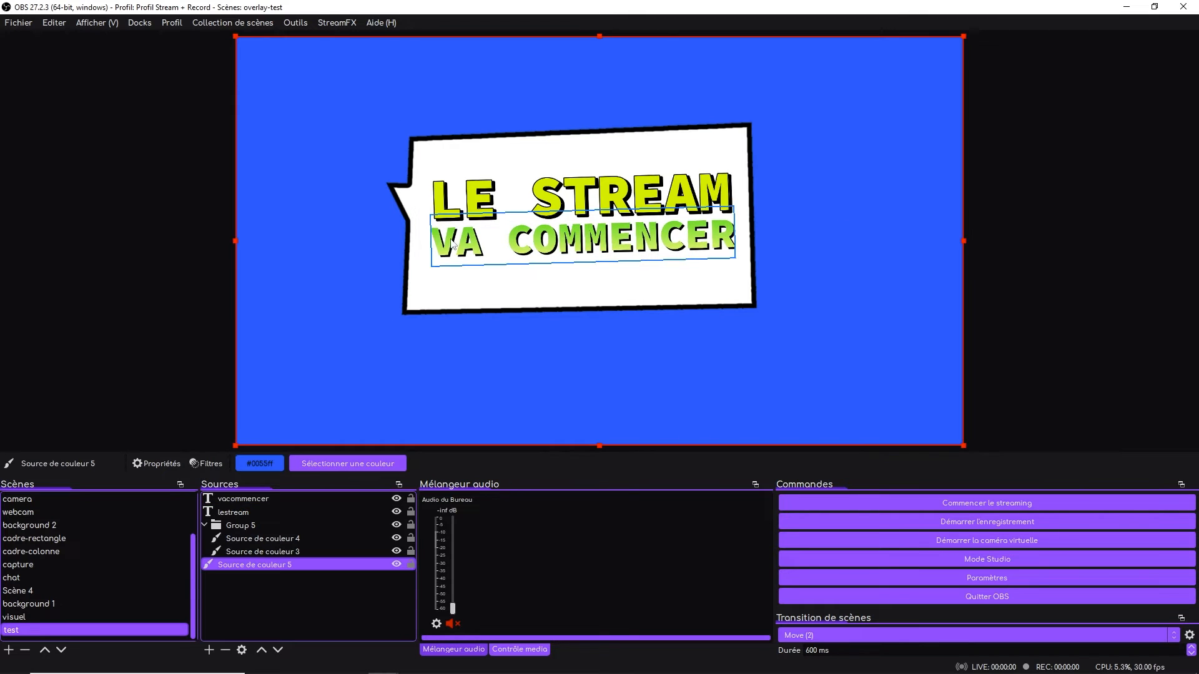
pyautogui.moveTo(506, 238); pyautogui.dragTo(505, 240)
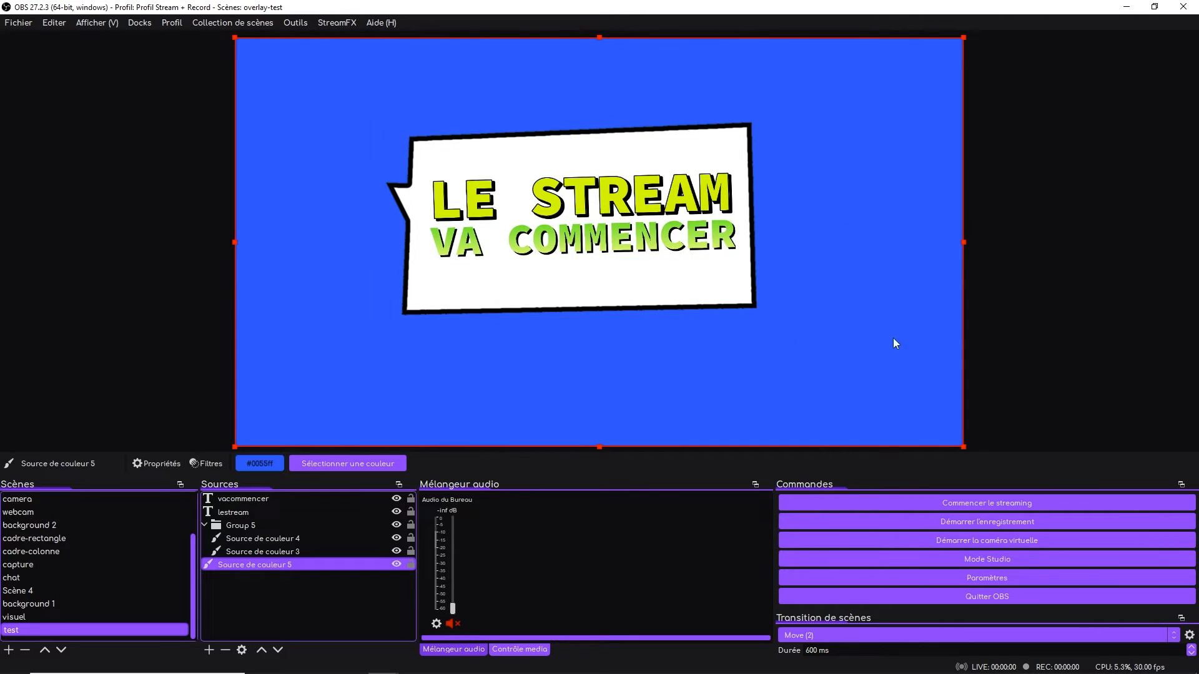
pyautogui.hotkey('ctrl', 'z')
pyautogui.hotkey('ctrl', 'z')
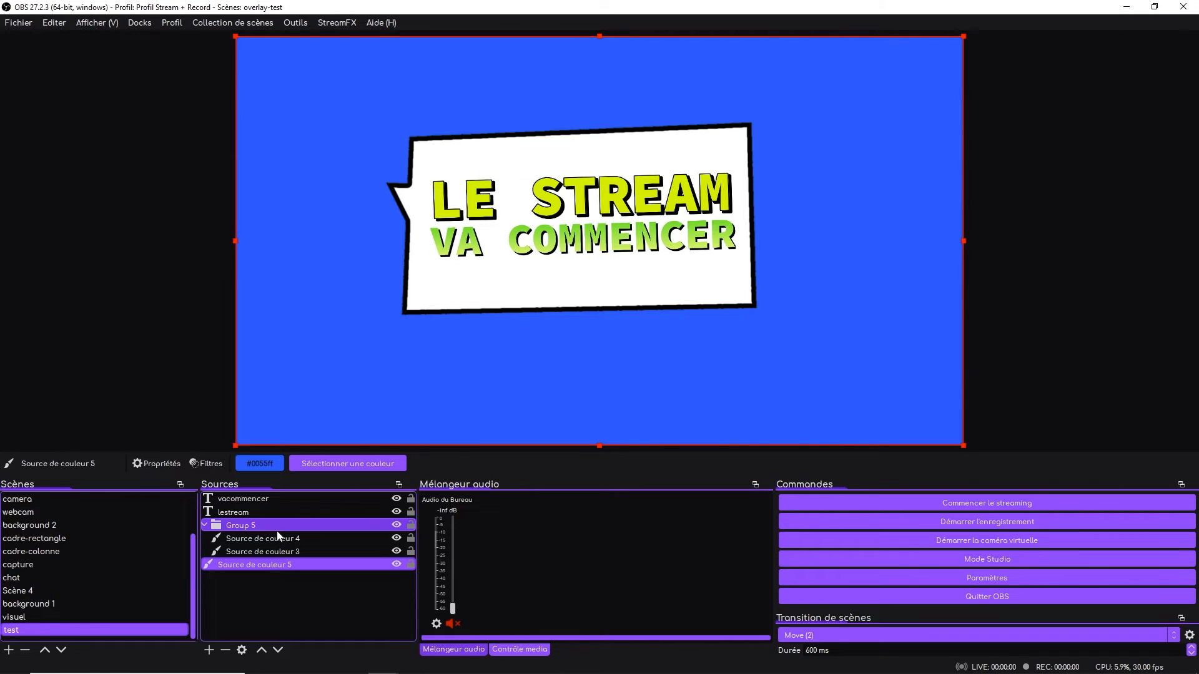
# - Move the lestream and vacommencer text sources together into Group 5, above the colour sources
pyautogui.click(255, 513)
pyautogui.keyDown('ctrl'); pyautogui.click(264, 497); pyautogui.keyUp('ctrl')
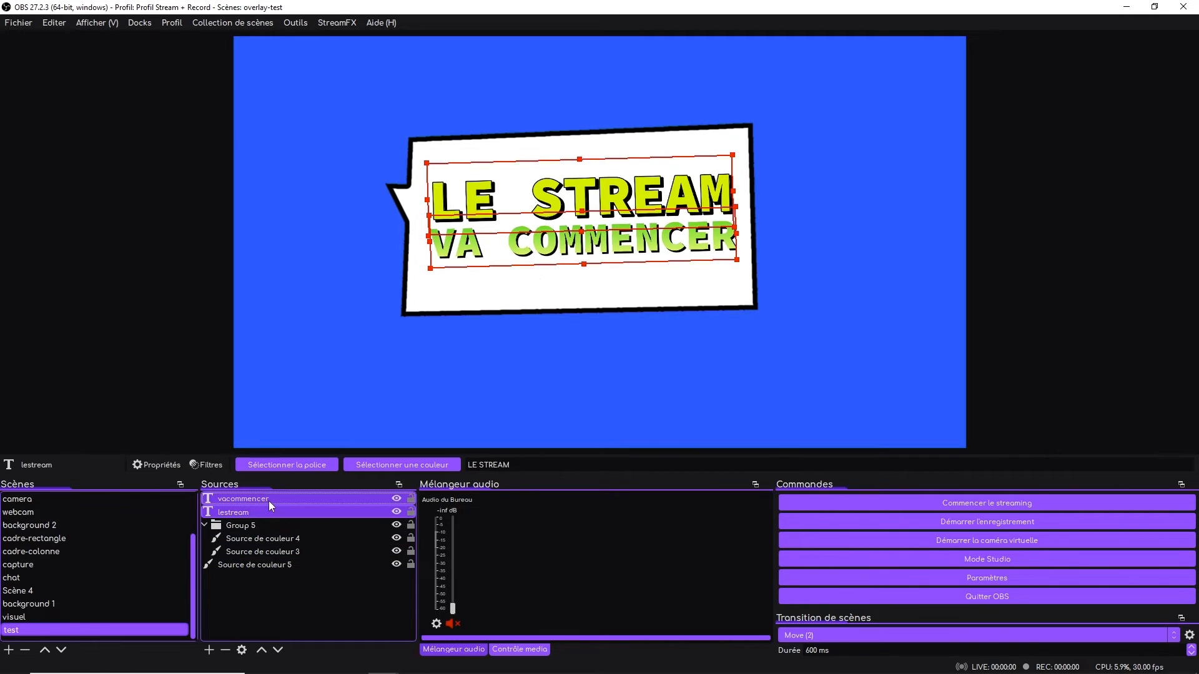
pyautogui.moveTo(275, 517); pyautogui.dragTo(278, 523)
pyautogui.click(1092, 357)
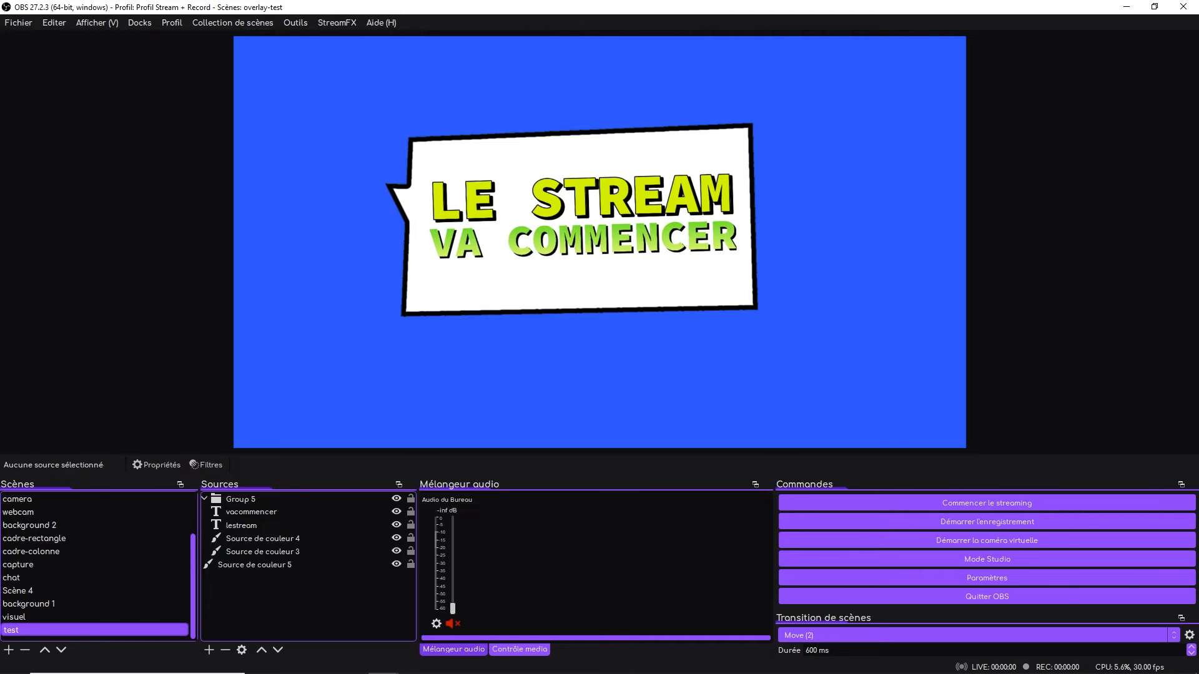
# - Add the polka-dot.png image to the scene and scale it to about 1639 × 804 over the speech bubble
pyautogui.moveTo(759, 266); pyautogui.dragTo(753, 260)
pyautogui.moveTo(510, 142); pyautogui.dragTo(544, 260)
pyautogui.moveTo(838, 211); pyautogui.dragTo(739, 159)
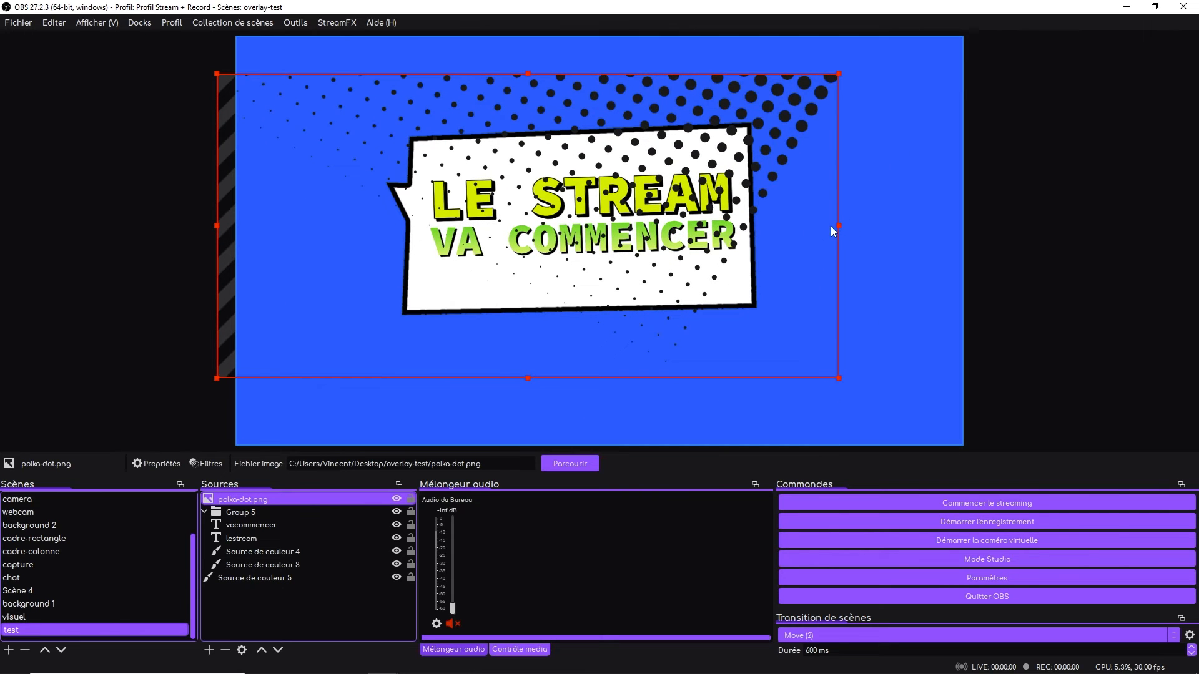
# - Tilt polka-dot.png counter-clockwise by a few degrees using the rotation value in its transform settings
pyautogui.hotkey('ctrl', 'e')
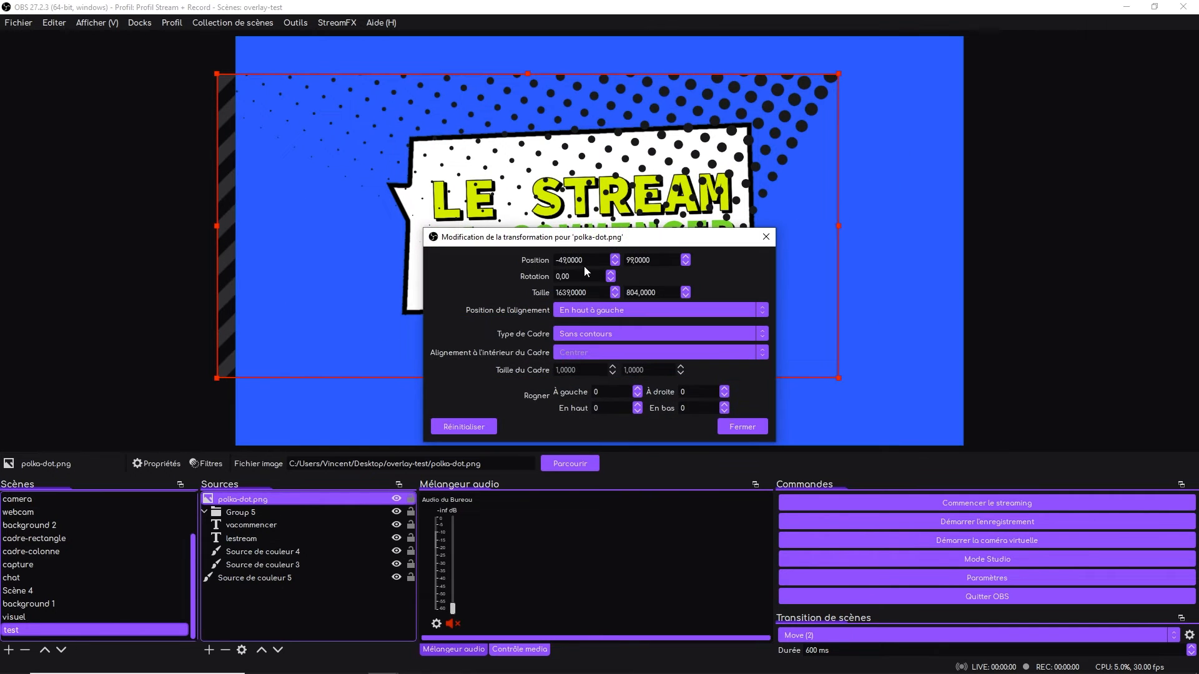
pyautogui.scroll(-4, 583, 273)
pyautogui.scroll(-20, 585, 272)
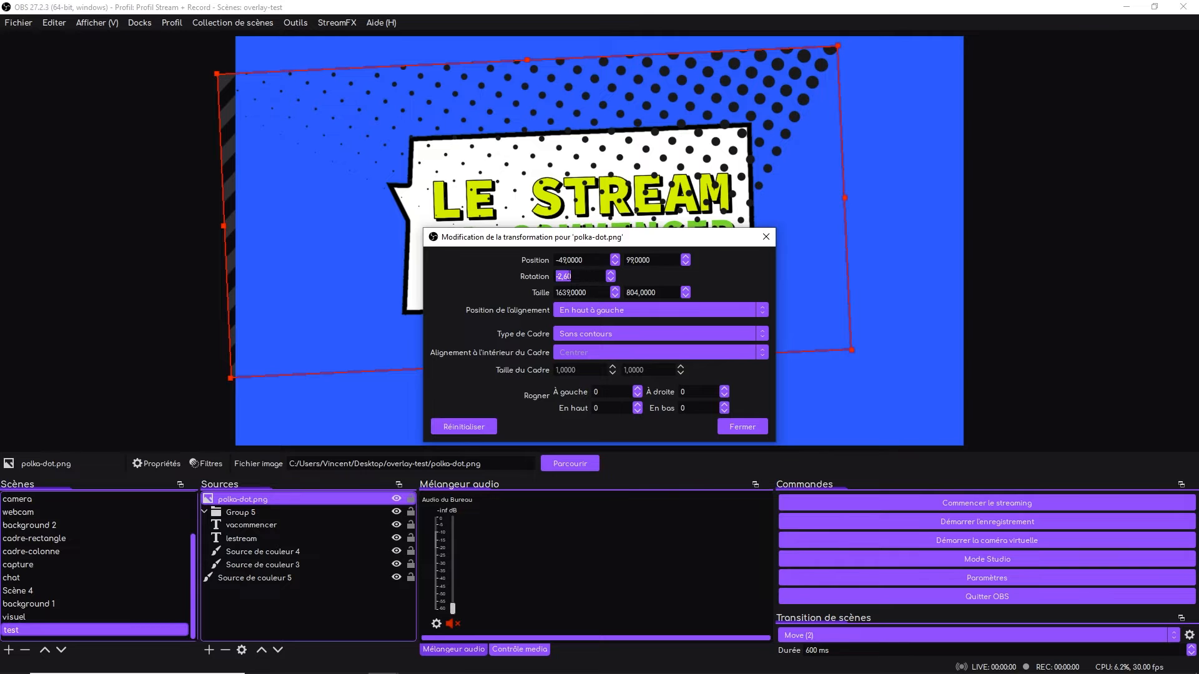
pyautogui.scroll(-18, 585, 275)
pyautogui.click(743, 426)
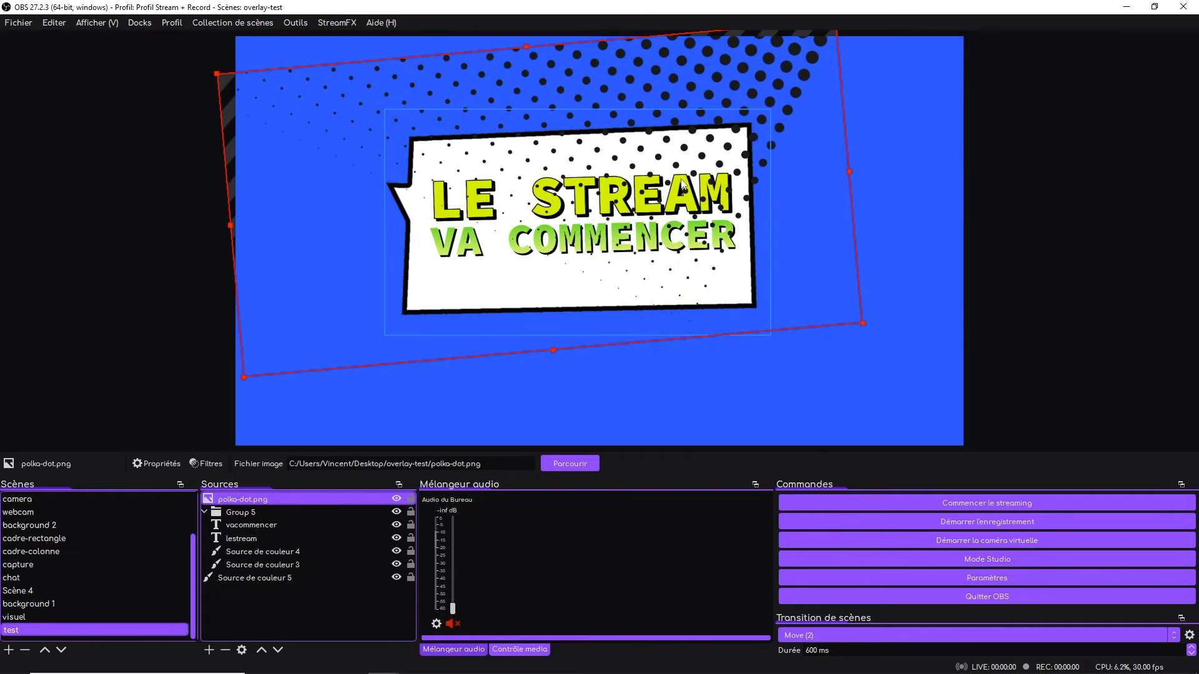
# - Shrink polka-dot.png to about 1176 × 577 and move it over the speech bubble's upper-left part
pyautogui.moveTo(686, 147); pyautogui.dragTo(452, 183)
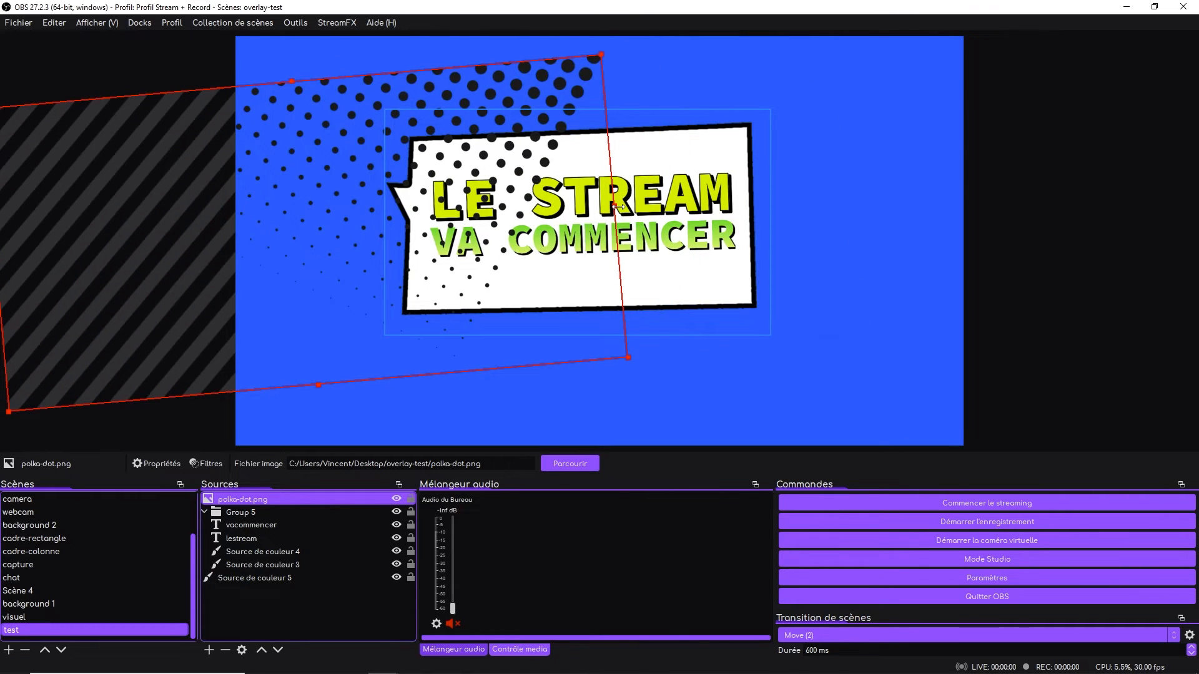
pyautogui.click(618, 207)
pyautogui.click(421, 169)
pyautogui.click(322, 157)
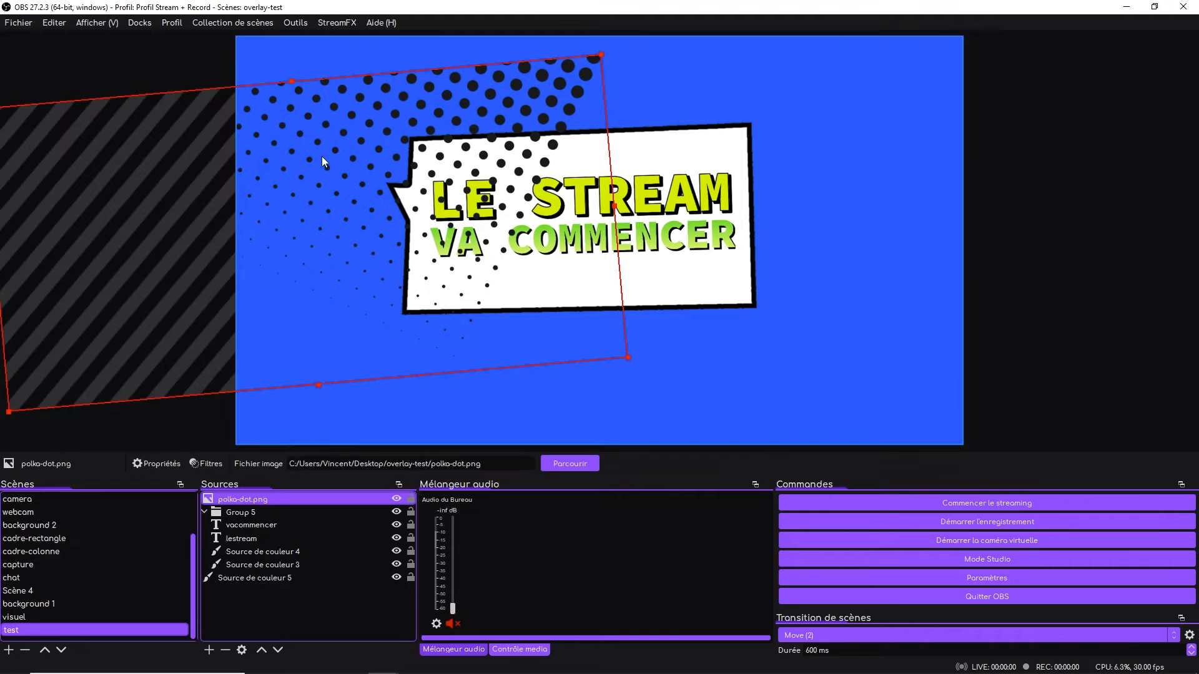
pyautogui.moveTo(616, 208); pyautogui.dragTo(436, 181)
pyautogui.moveTo(312, 161); pyautogui.dragTo(379, 215)
# - Slightly reduce polka-dot.png's counter-clockwise rotation to follow the speech bubble's upper edge more closely
pyautogui.hotkey('ctrl', 'e')
pyautogui.scroll(4, 588, 276)
pyautogui.scroll(10, 587, 275)
pyautogui.click(504, 279)
pyautogui.click(743, 427)
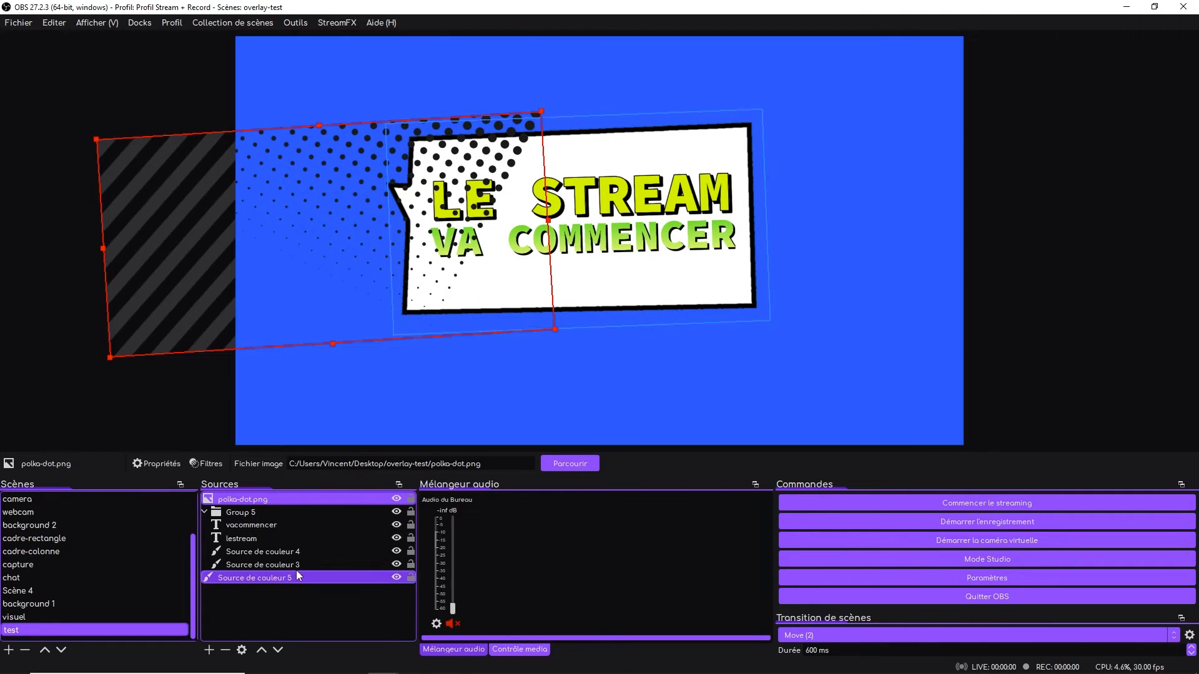
# - Add a second polka-dot.png image, flip it vertically, shrink it and place it over the bubble's lower-right corner
pyautogui.moveTo(1198, 262); pyautogui.dragTo(558, 275)
pyautogui.moveTo(595, 170); pyautogui.dragTo(596, 220)
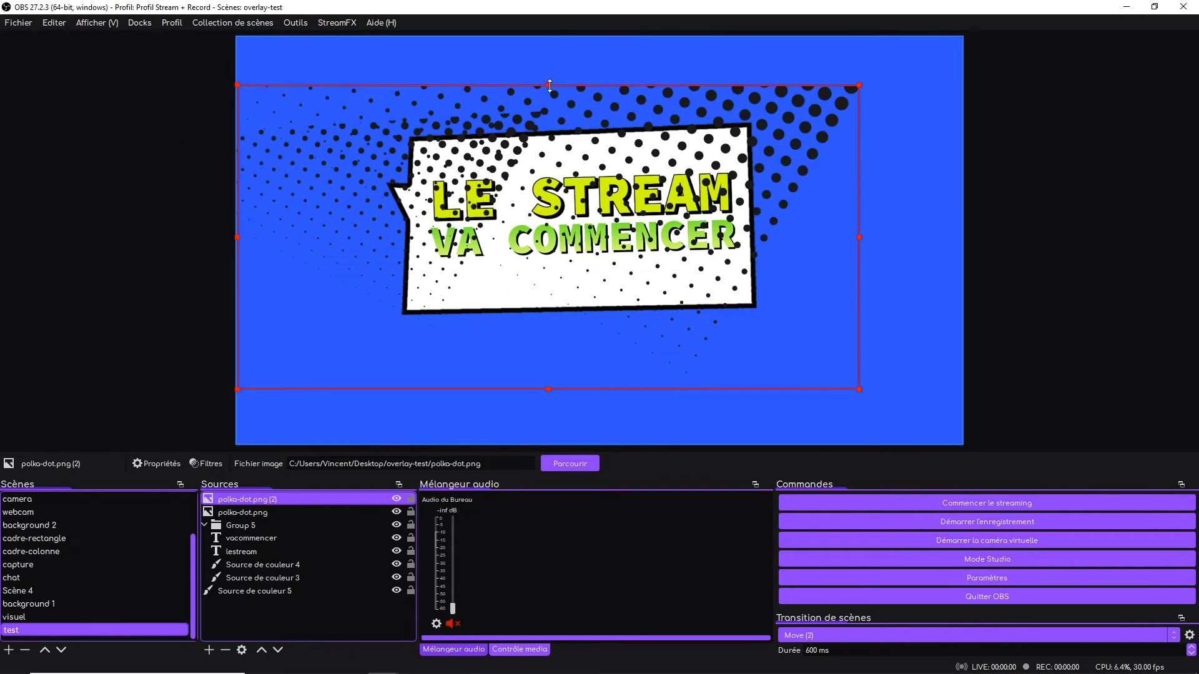
pyautogui.moveTo(549, 85); pyautogui.dragTo(499, 543)
pyautogui.moveTo(439, 424); pyautogui.dragTo(704, 218)
pyautogui.moveTo(659, 181); pyautogui.dragTo(680, 158)
pyautogui.click(320, 620)
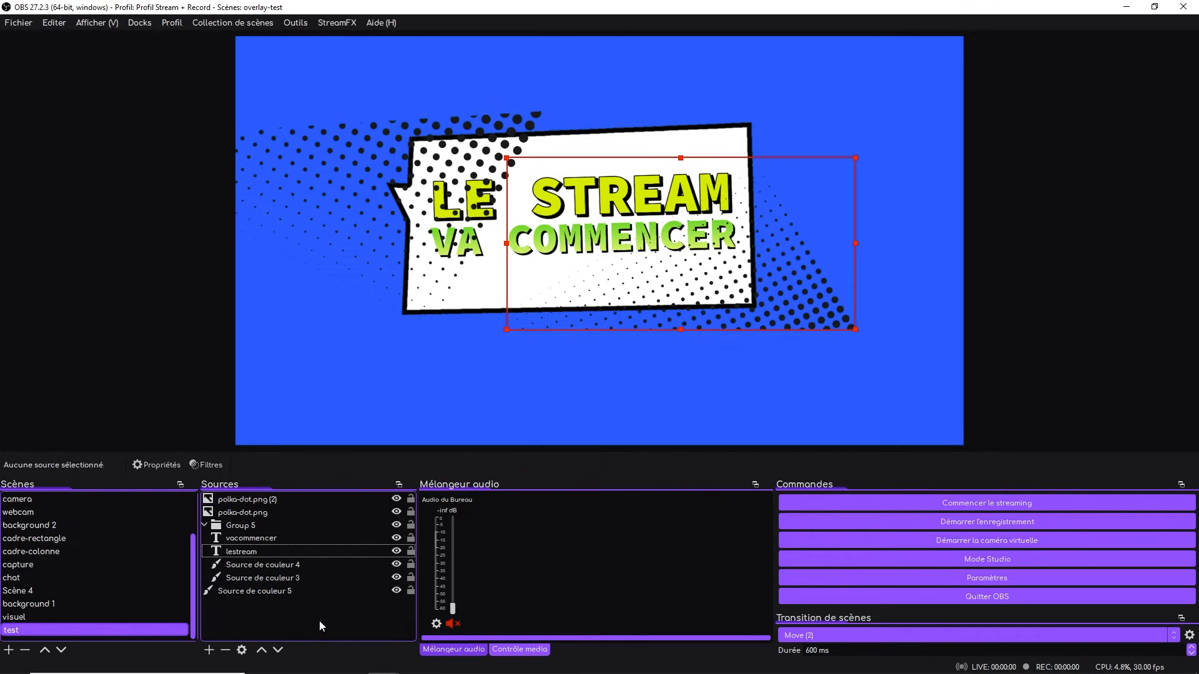
# - Move both polka-dot images into Group 5, between the lestream text and Source de couleur 4
pyautogui.click(270, 524)
pyautogui.click(284, 513)
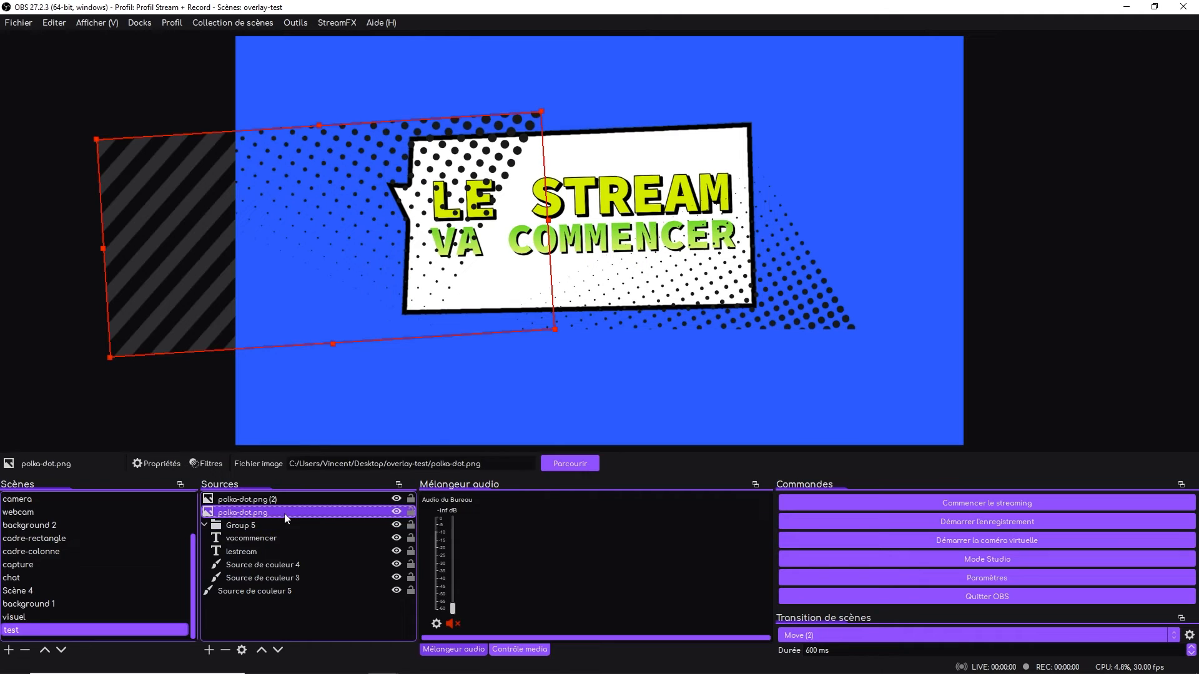
pyautogui.keyDown('ctrl'); pyautogui.click(282, 502); pyautogui.keyUp('ctrl')
pyautogui.moveTo(277, 507); pyautogui.dragTo(269, 570)
pyautogui.click(255, 538)
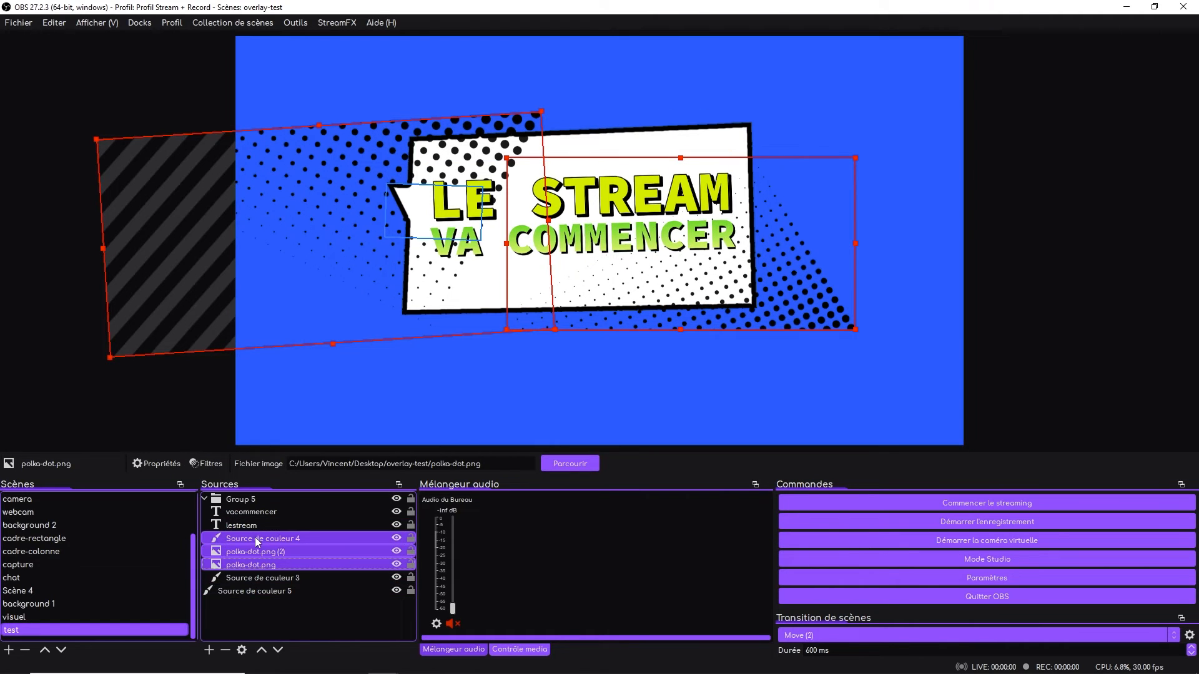
pyautogui.click(278, 650)
pyautogui.click(277, 650)
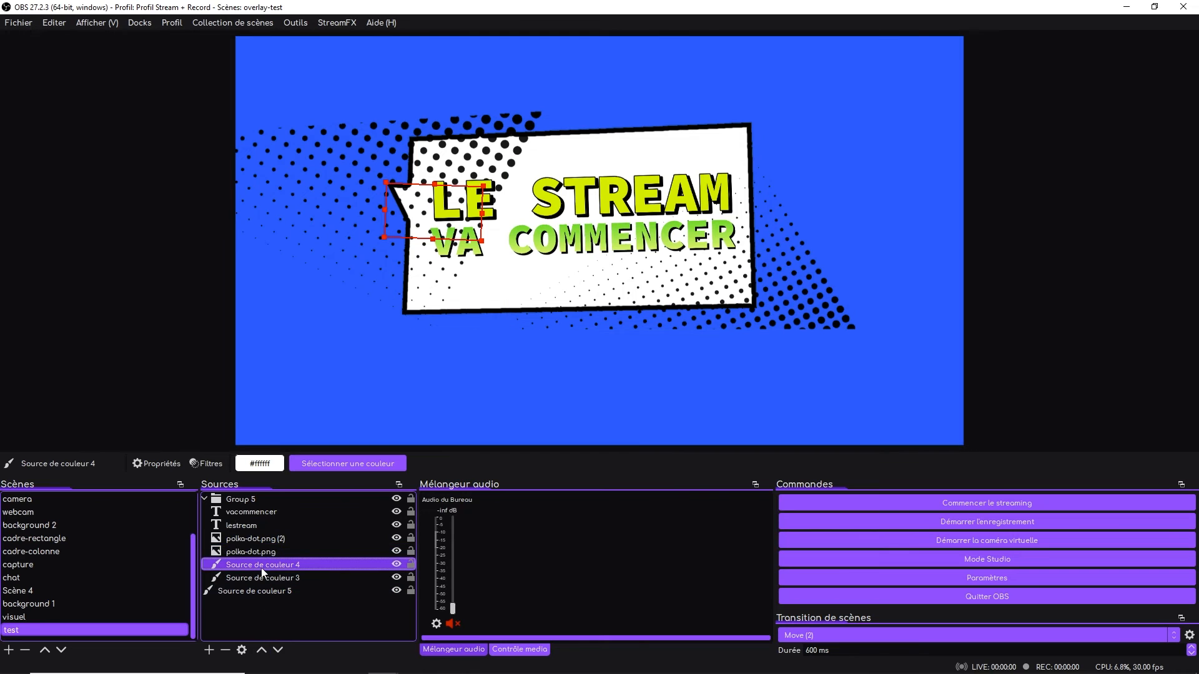
# - Set the blending mode of polka-dot.png (2) to Multiplier
pyautogui.keyDown('ctrl'); pyautogui.click(248, 551); pyautogui.keyUp('ctrl')
pyautogui.click(258, 539)
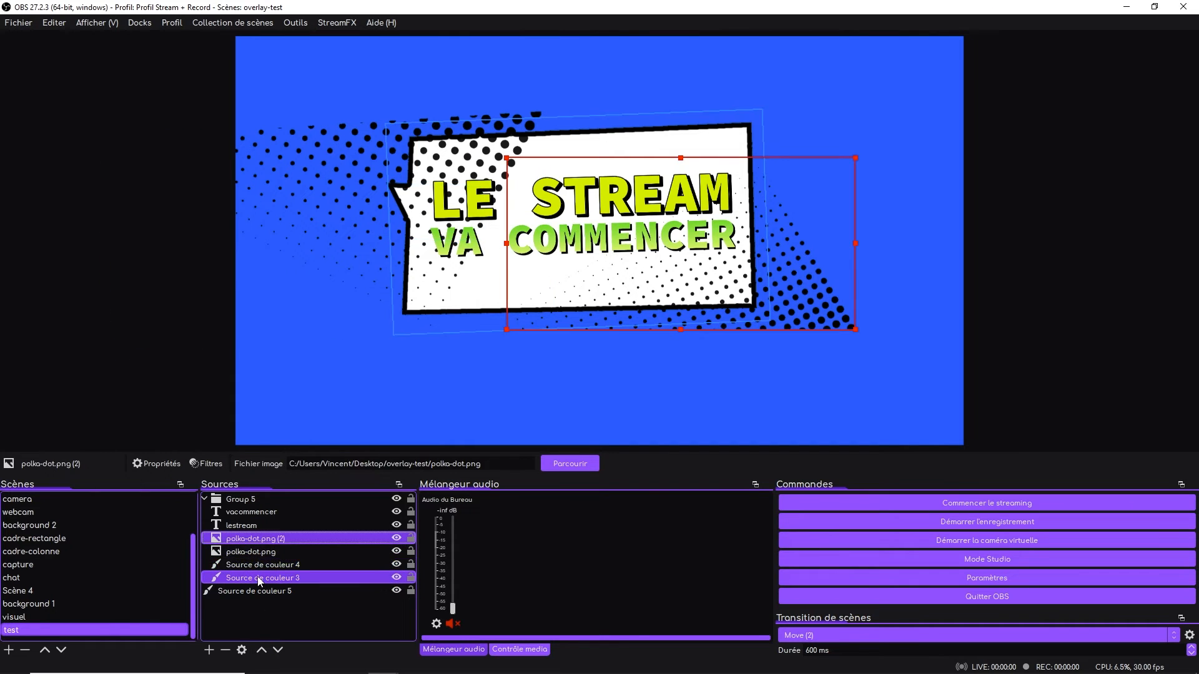
pyautogui.rightClick(283, 537)
pyautogui.moveTo(364, 396)
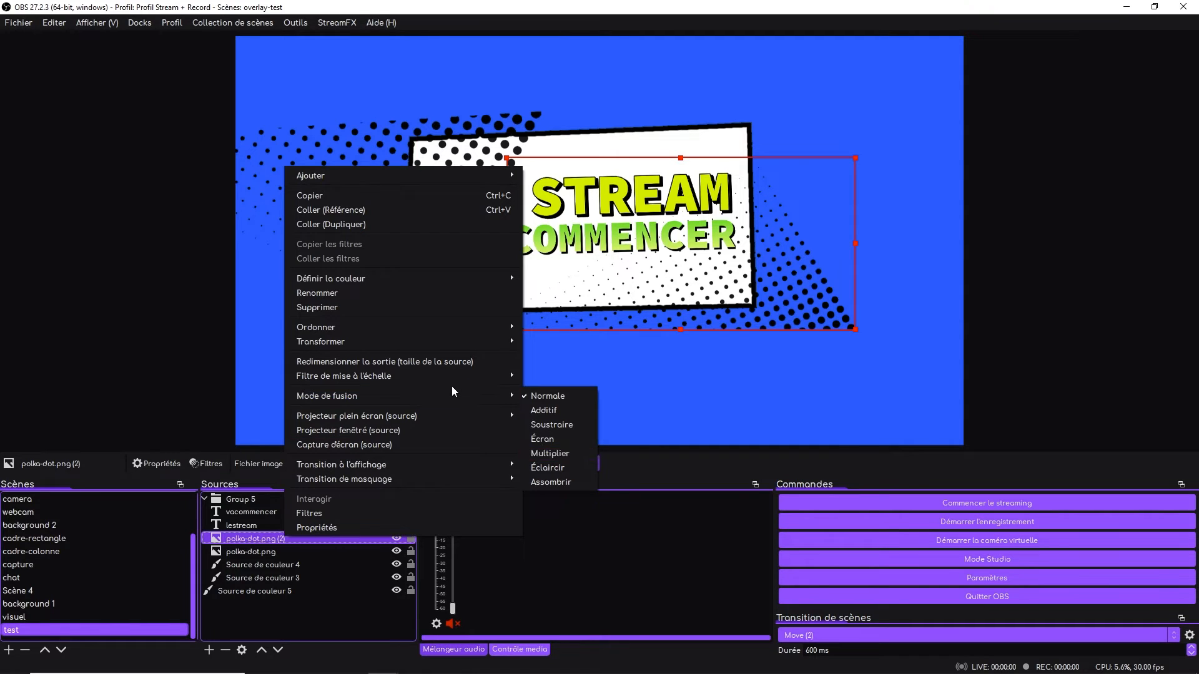
pyautogui.click(541, 458)
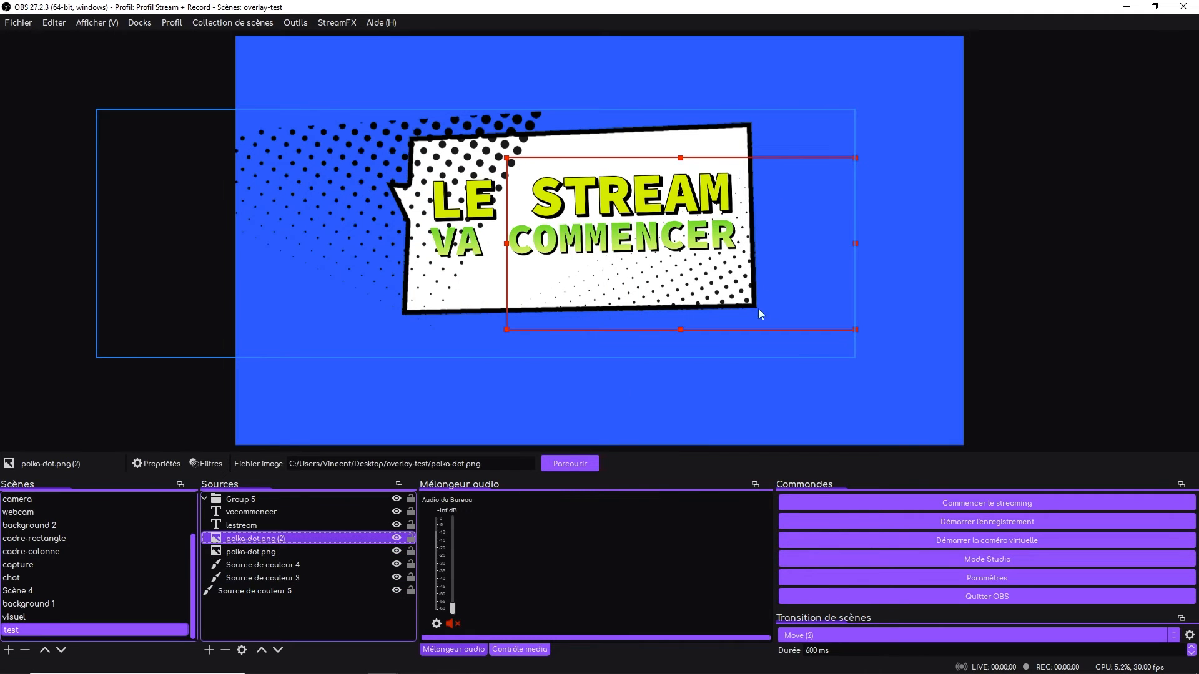
# - Set the first polka-dot.png image's blending mode to Multiplier as well
pyautogui.click(330, 206)
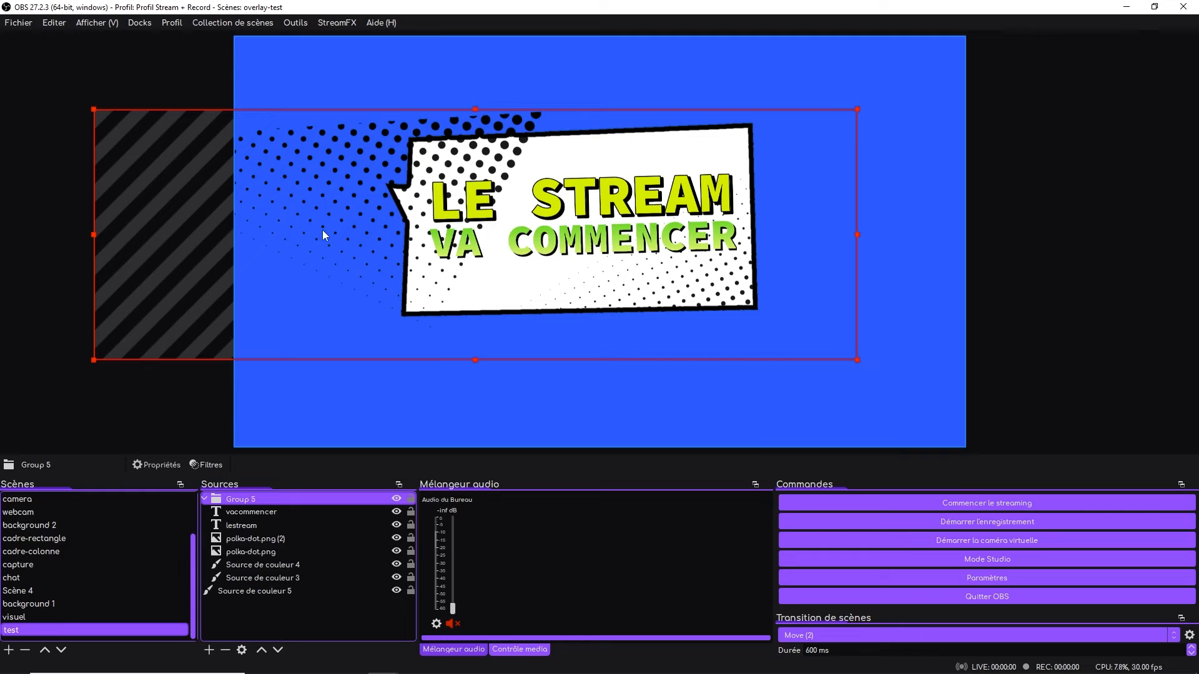
pyautogui.click(246, 552)
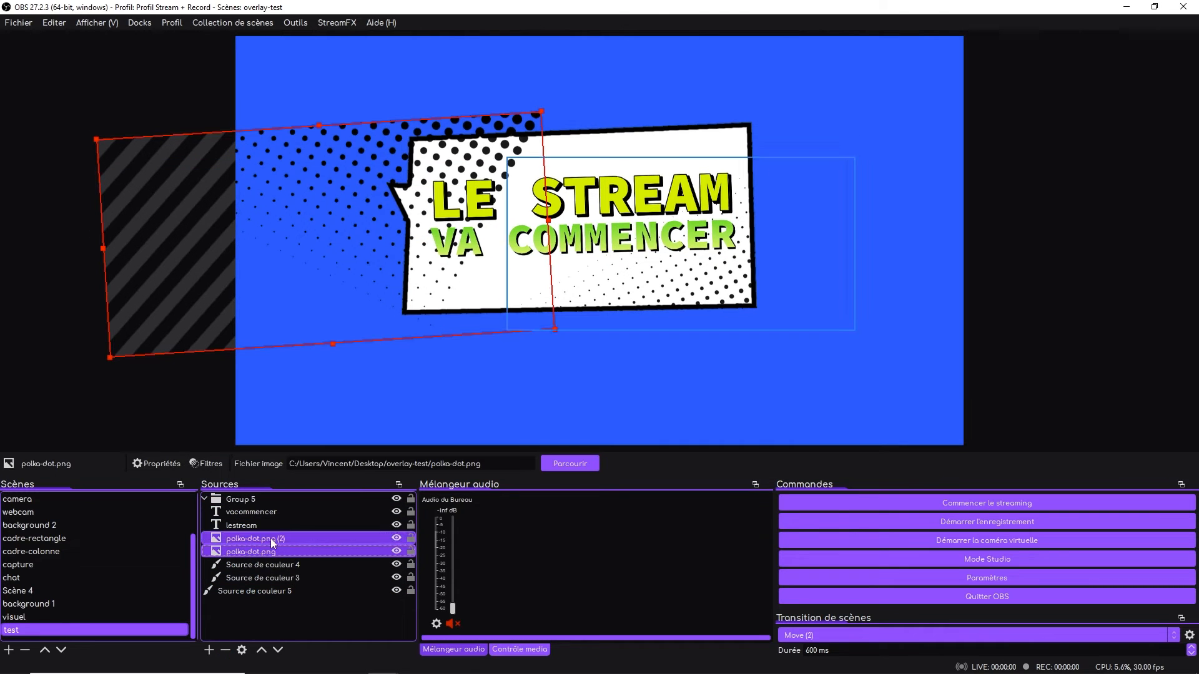
pyautogui.rightClick(272, 551)
pyautogui.moveTo(395, 409)
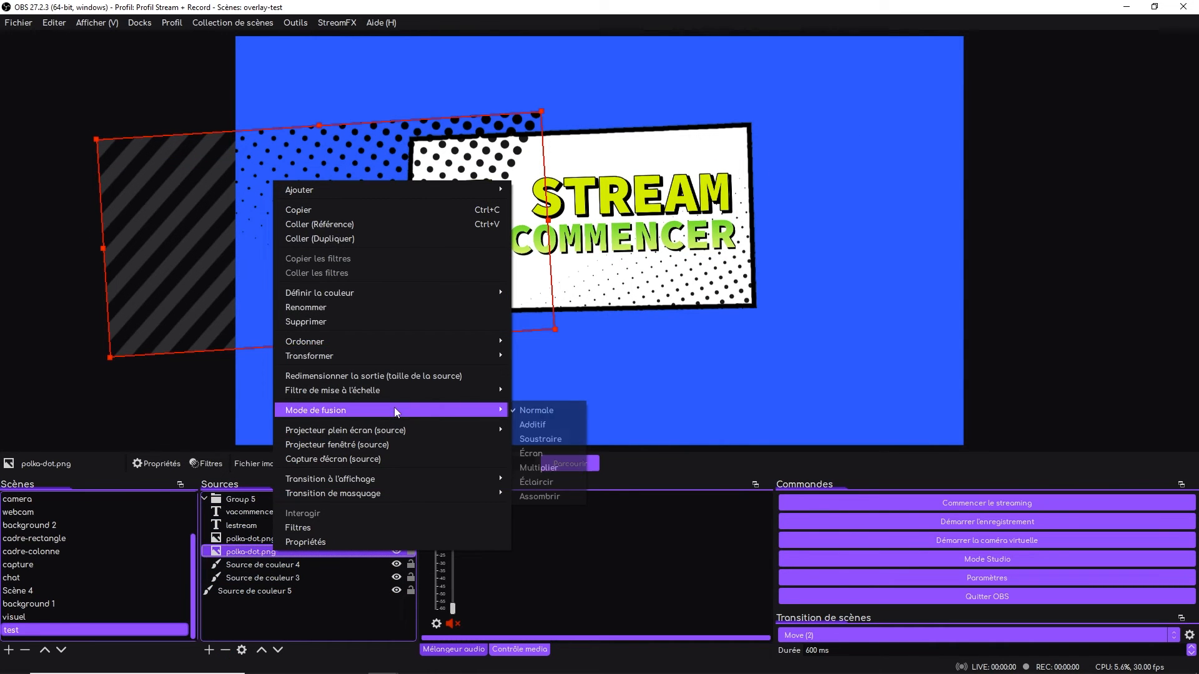
pyautogui.click(538, 479)
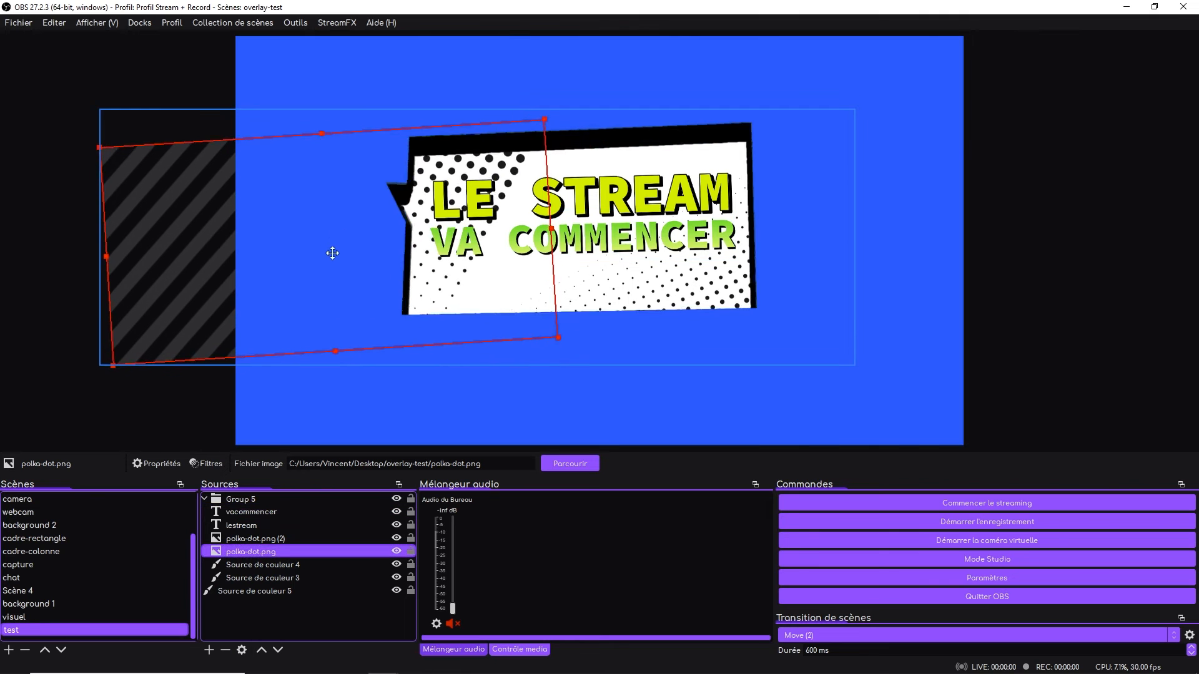
# - Rotate the first polka-dot.png clockwise and move it up and left so its dots fill only the bubble's upper-left corner
pyautogui.moveTo(333, 253)
pyautogui.mouseDown()
pyautogui.moveTo(345, 222)
pyautogui.moveTo(342, 252)
pyautogui.mouseUp()
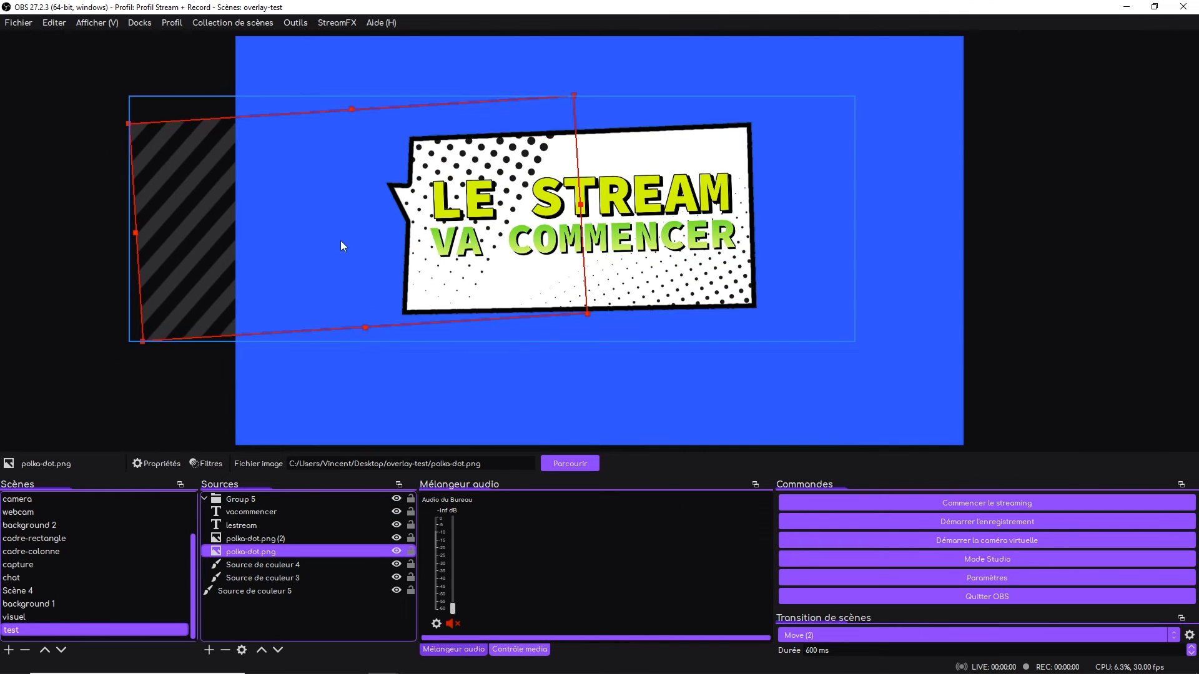
pyautogui.hotkey('ctrl', 'e')
pyautogui.scroll(20, 559, 276)
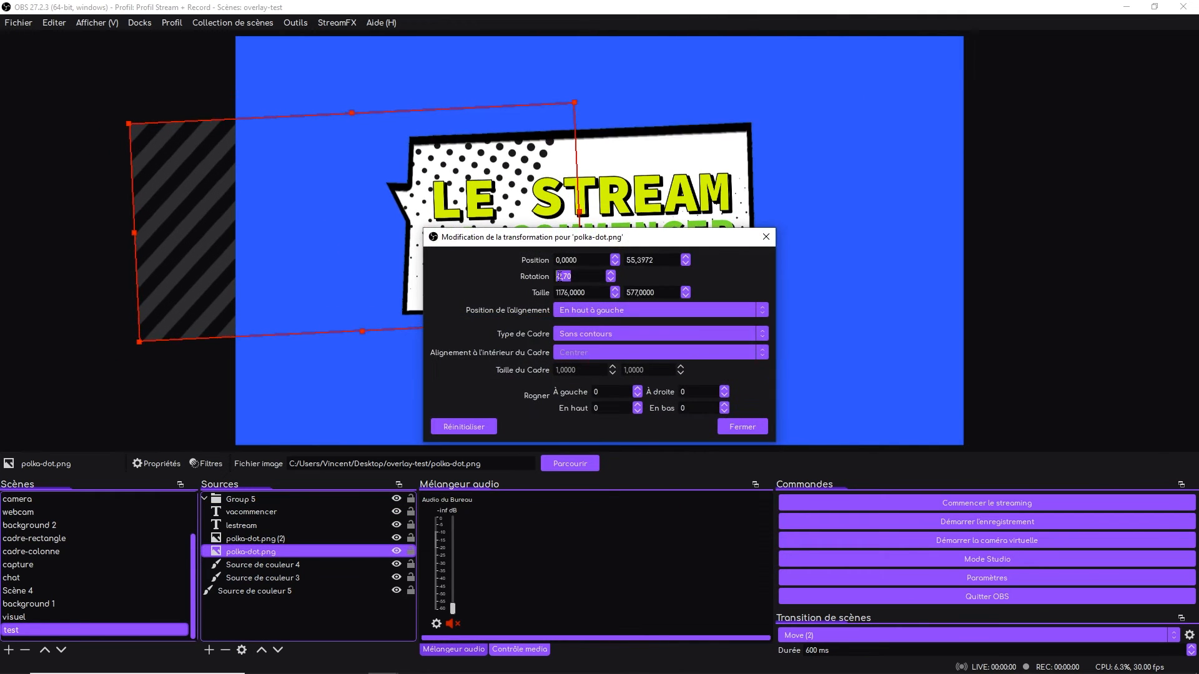
pyautogui.scroll(20, 560, 276)
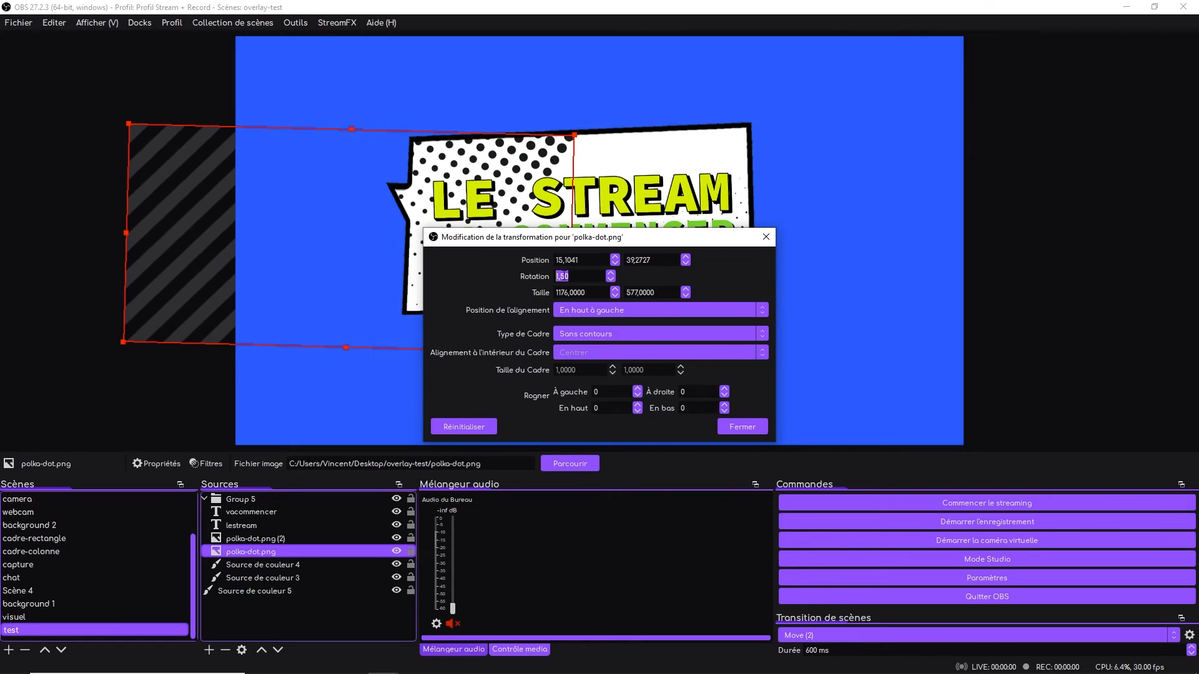
pyautogui.moveTo(276, 129); pyautogui.dragTo(249, 110)
pyautogui.click(738, 425)
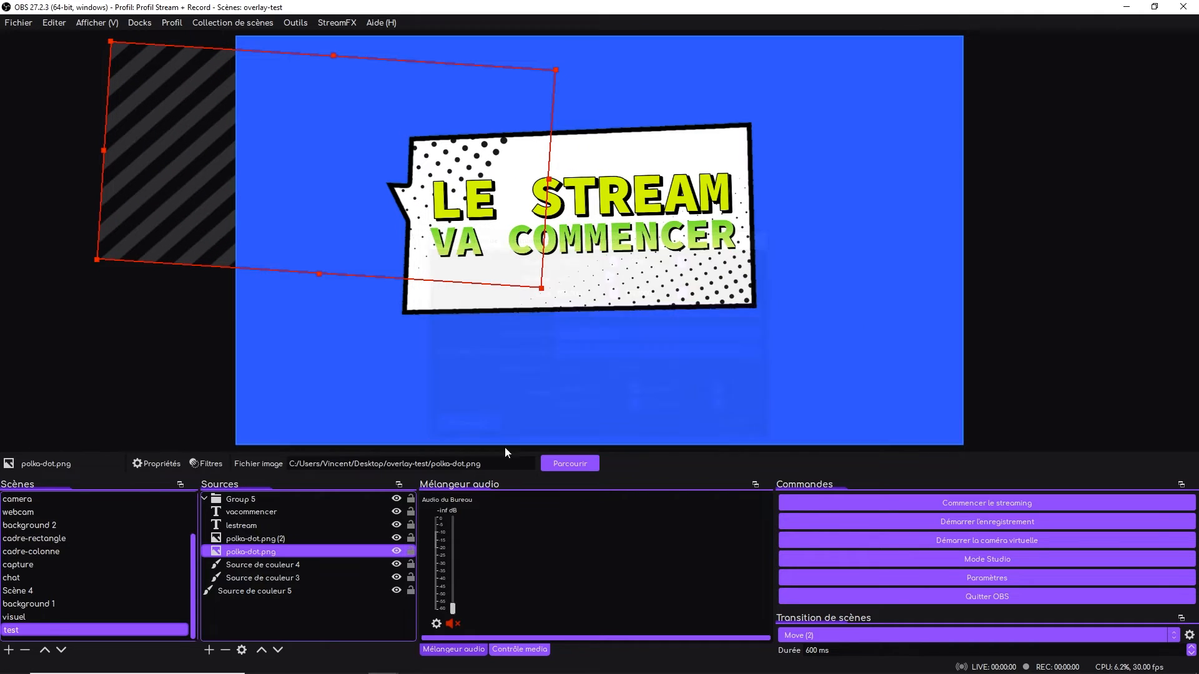
pyautogui.click(298, 367)
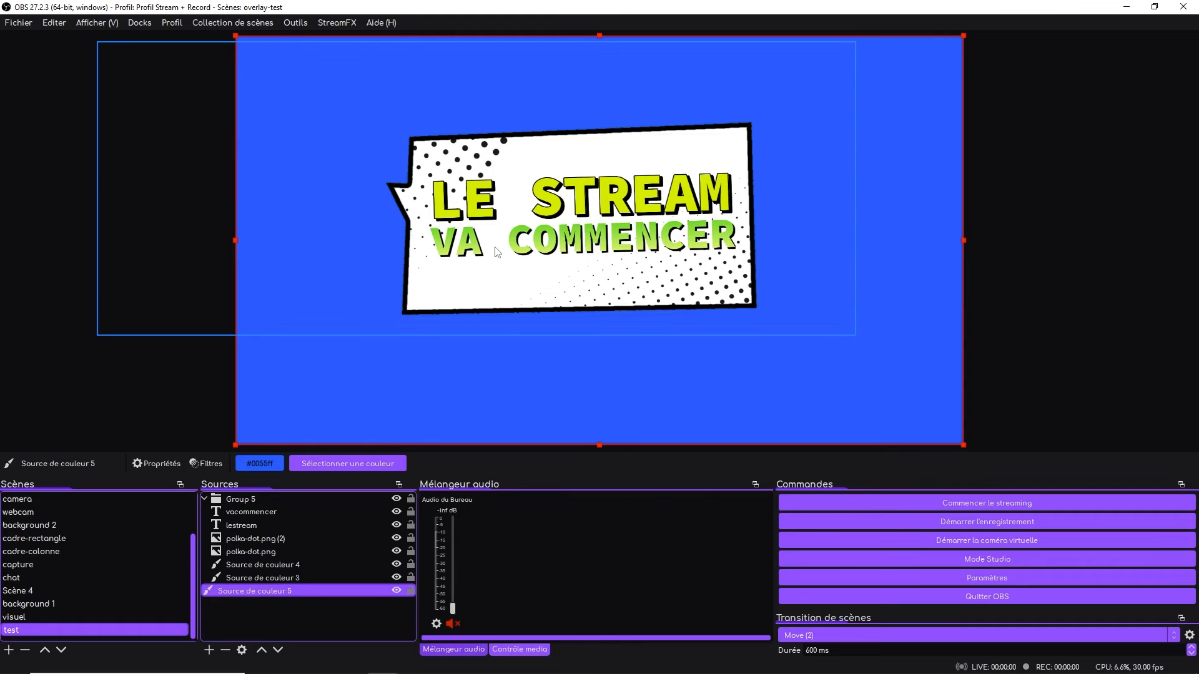
# - Add design-space-paper-textured-background.jpg to the scene, then shrink and position it to cover the whole speech bubble
pyautogui.click(87, 624)
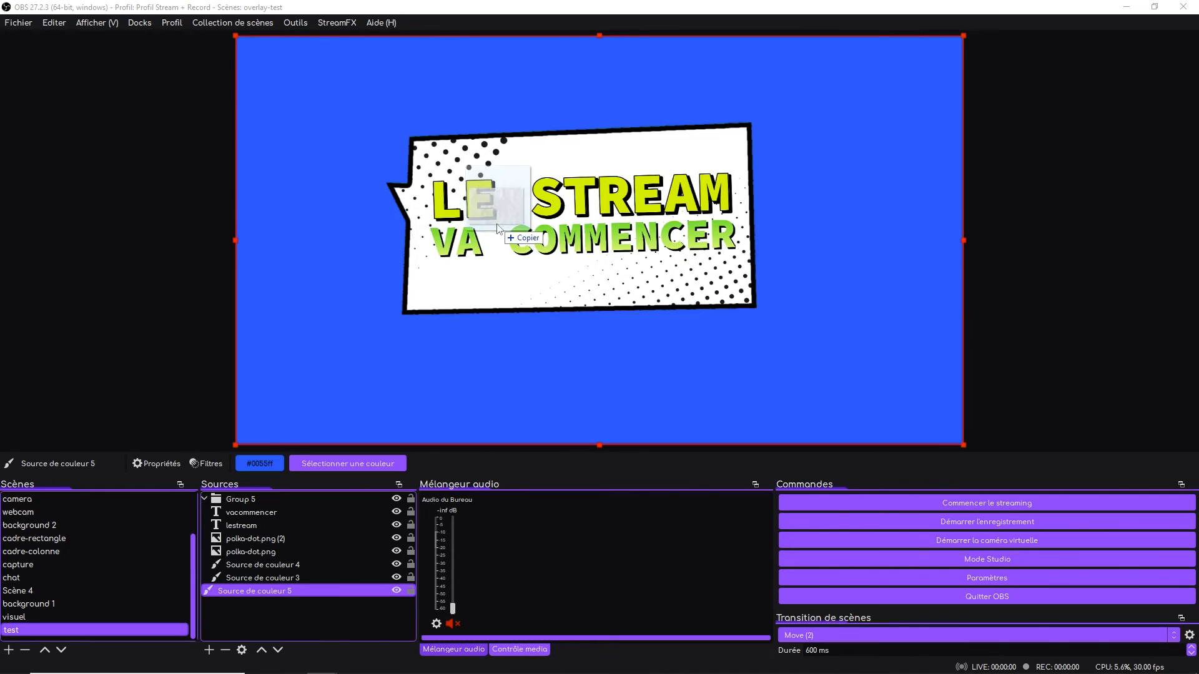
pyautogui.moveTo(500, 222); pyautogui.dragTo(524, 250)
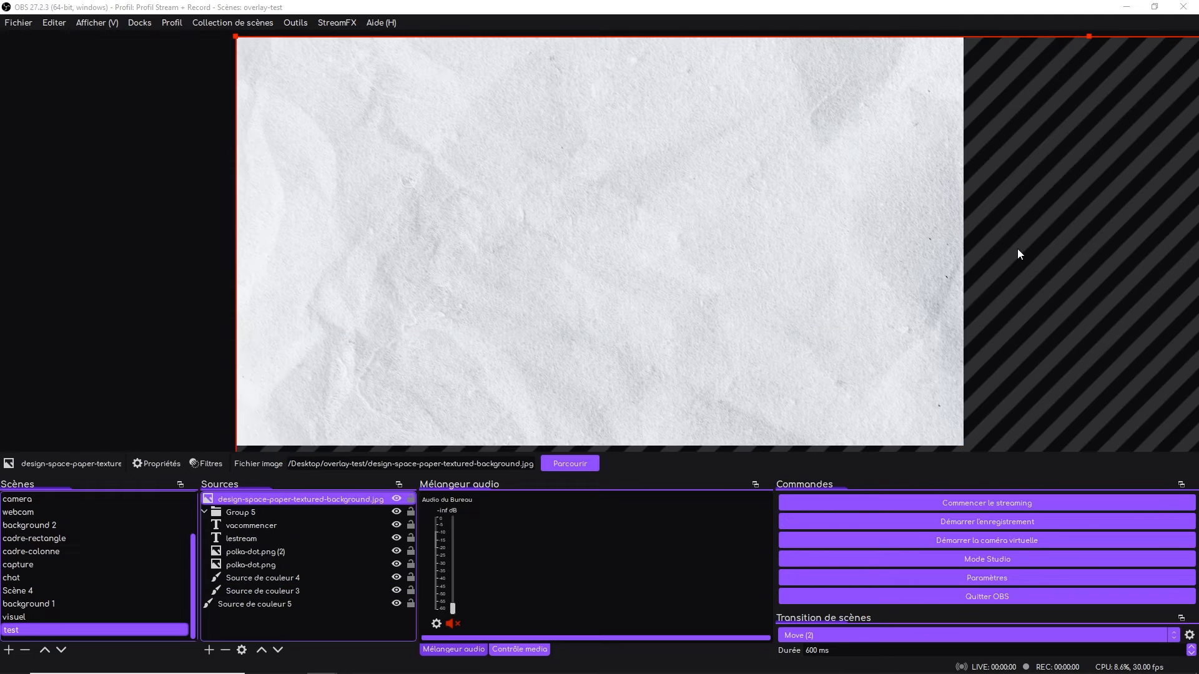
pyautogui.moveTo(814, 246); pyautogui.dragTo(782, 263)
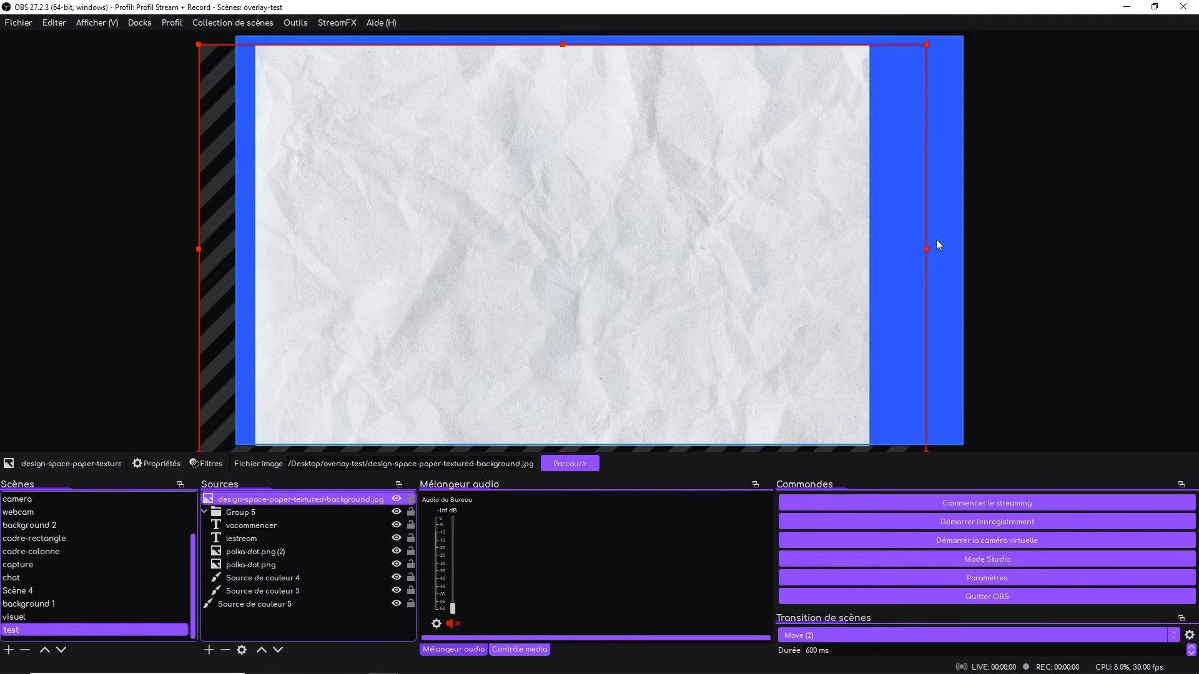
pyautogui.moveTo(926, 251); pyautogui.dragTo(536, 181)
pyautogui.moveTo(469, 249); pyautogui.dragTo(795, 181)
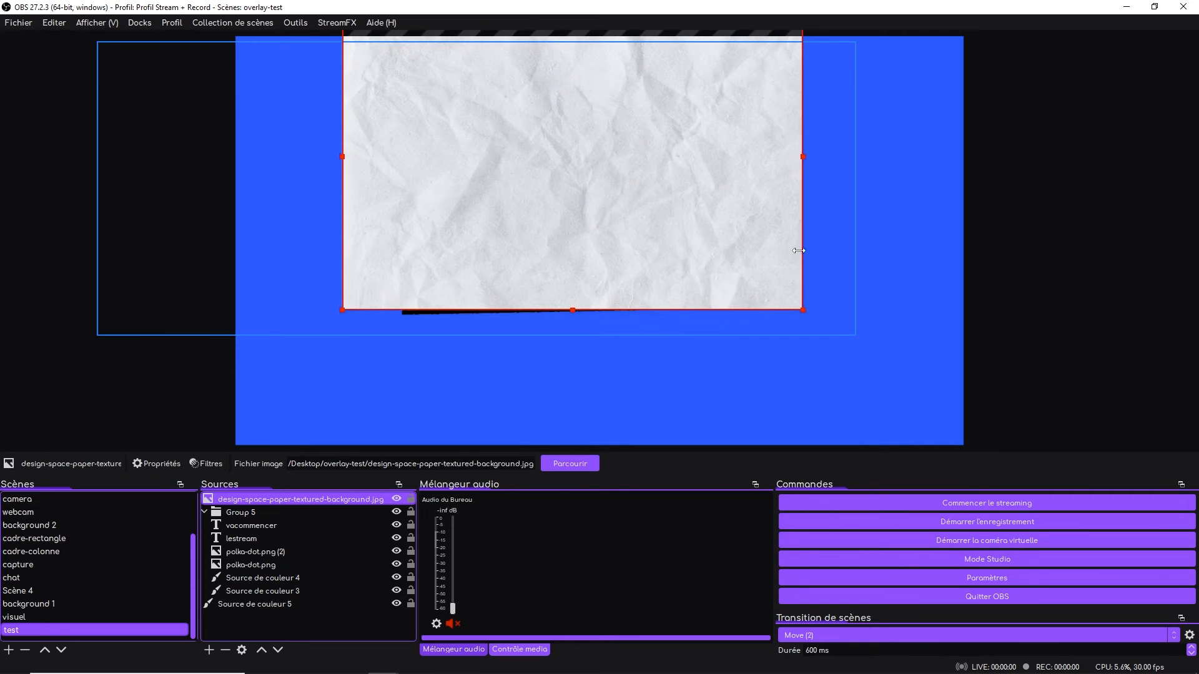
pyautogui.moveTo(661, 257)
pyautogui.mouseDown()
pyautogui.moveTo(683, 267)
pyautogui.moveTo(671, 273)
pyautogui.mouseUp()
# - Move the paper texture to the top of Group 5 and set its blending mode to Multiplier
pyautogui.moveTo(244, 499); pyautogui.dragTo(259, 528)
pyautogui.rightClick(259, 513)
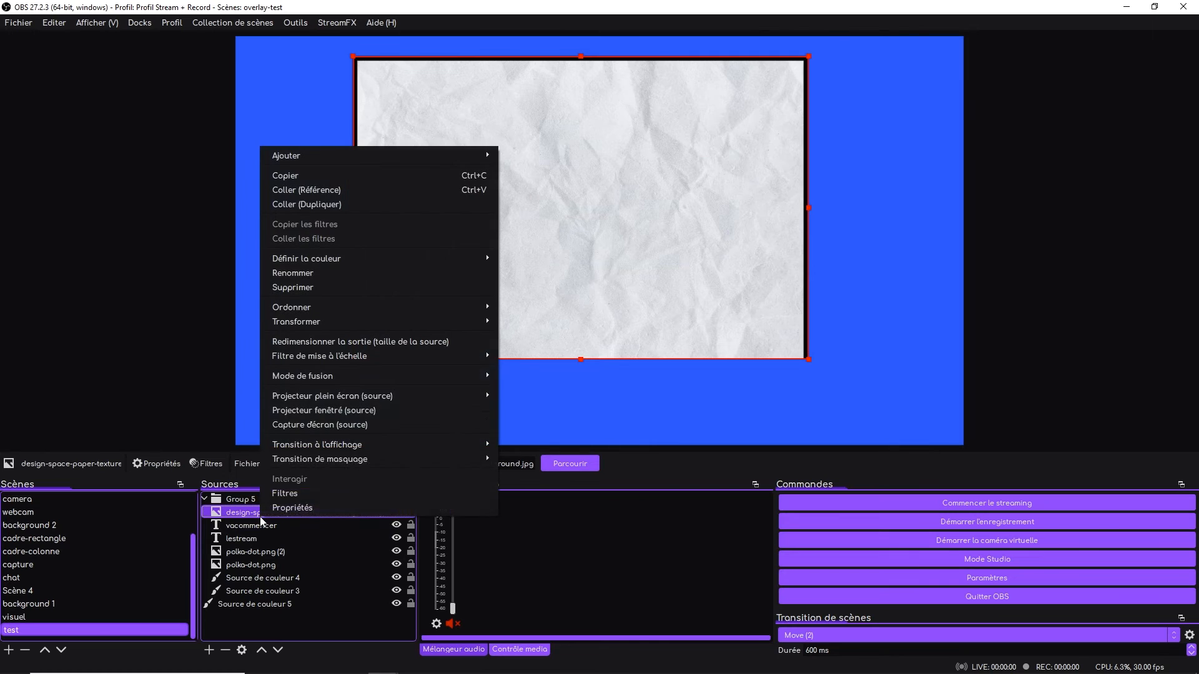
pyautogui.moveTo(384, 377)
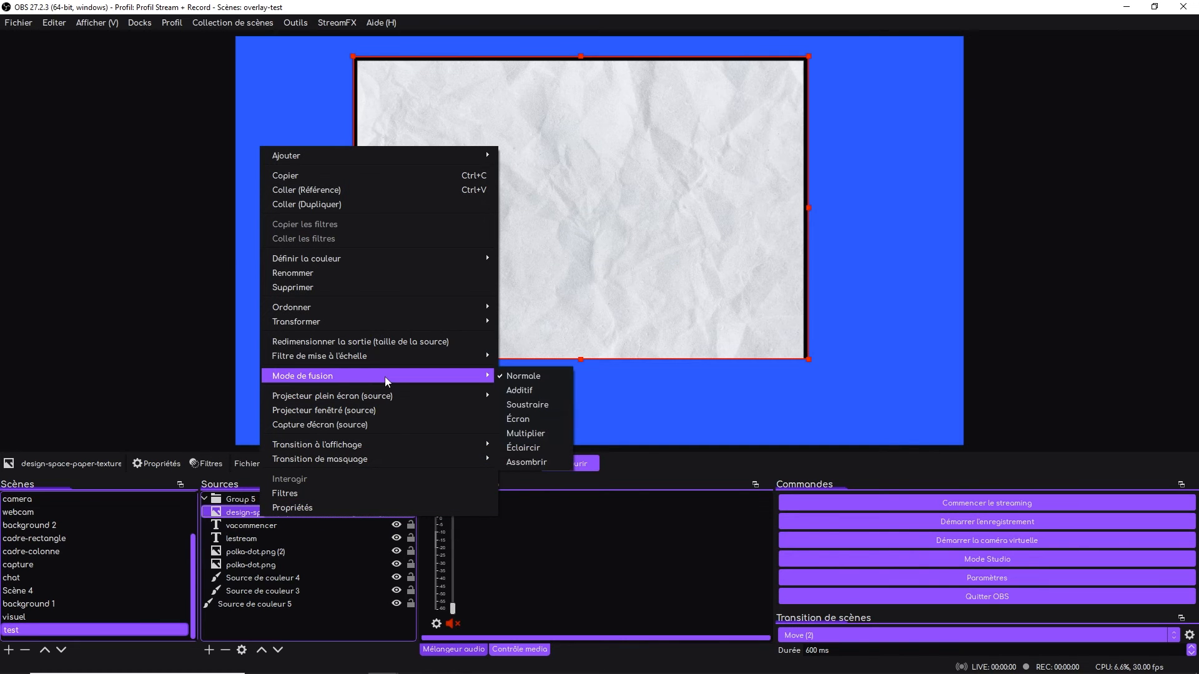
pyautogui.click(524, 434)
pyautogui.click(295, 376)
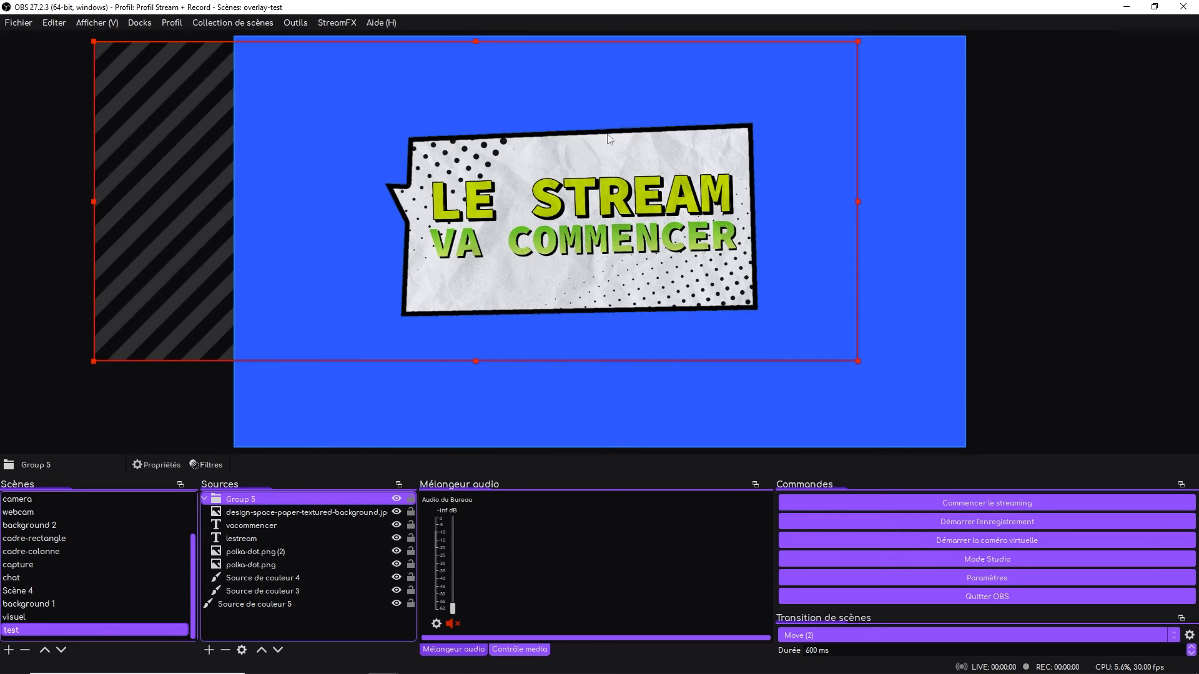
# - Compare the speech bubble with the finished version in the visuel scene, then return to the test scene
pyautogui.click(376, 406)
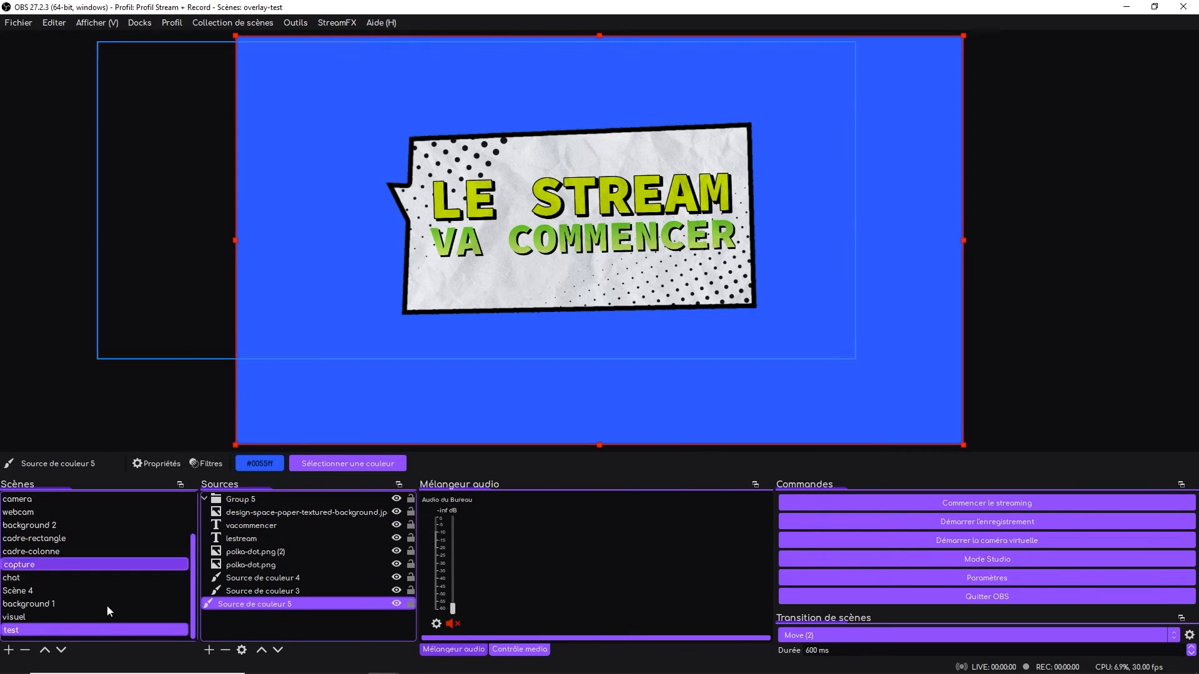
pyautogui.click(78, 619)
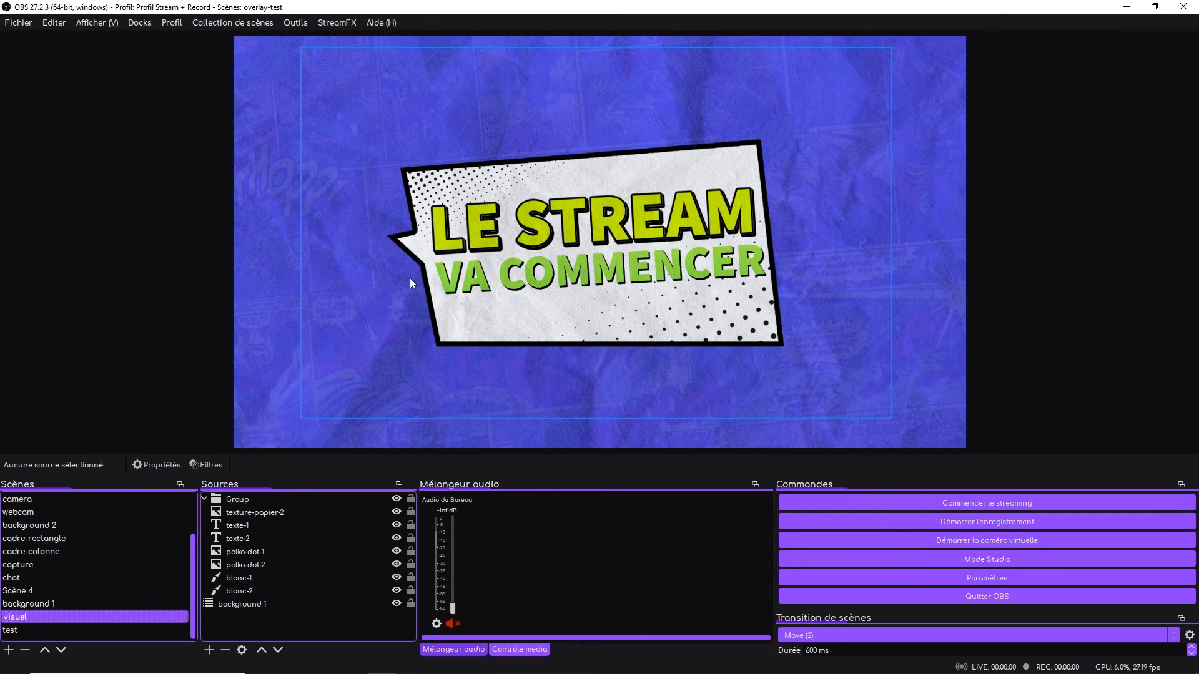
pyautogui.click(38, 635)
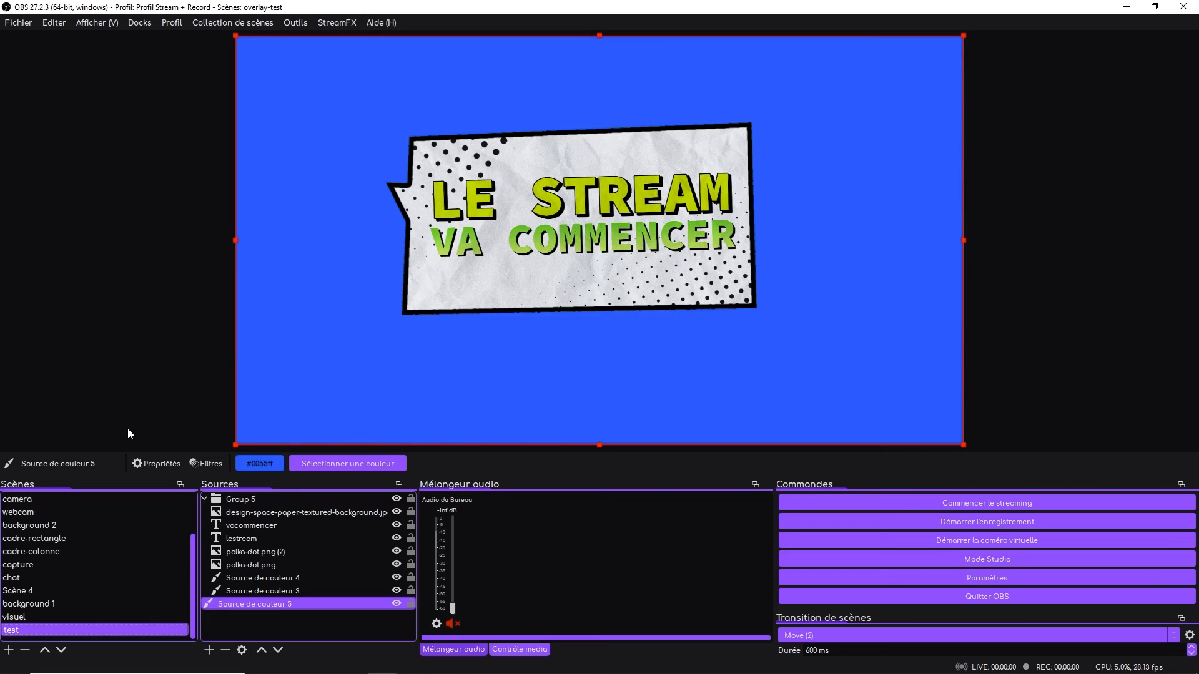
pyautogui.click(459, 277)
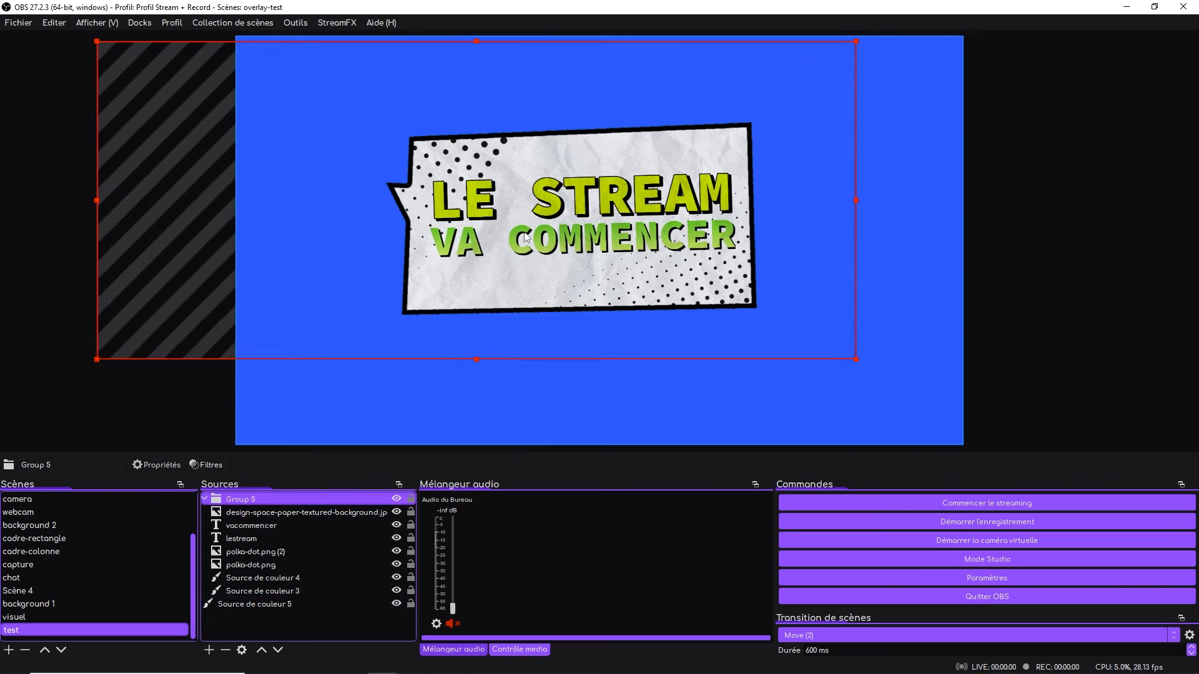
# - Examine the speech bubble's white colour sources and the lestream and vacommencer texts in the test scene
pyautogui.click(249, 576)
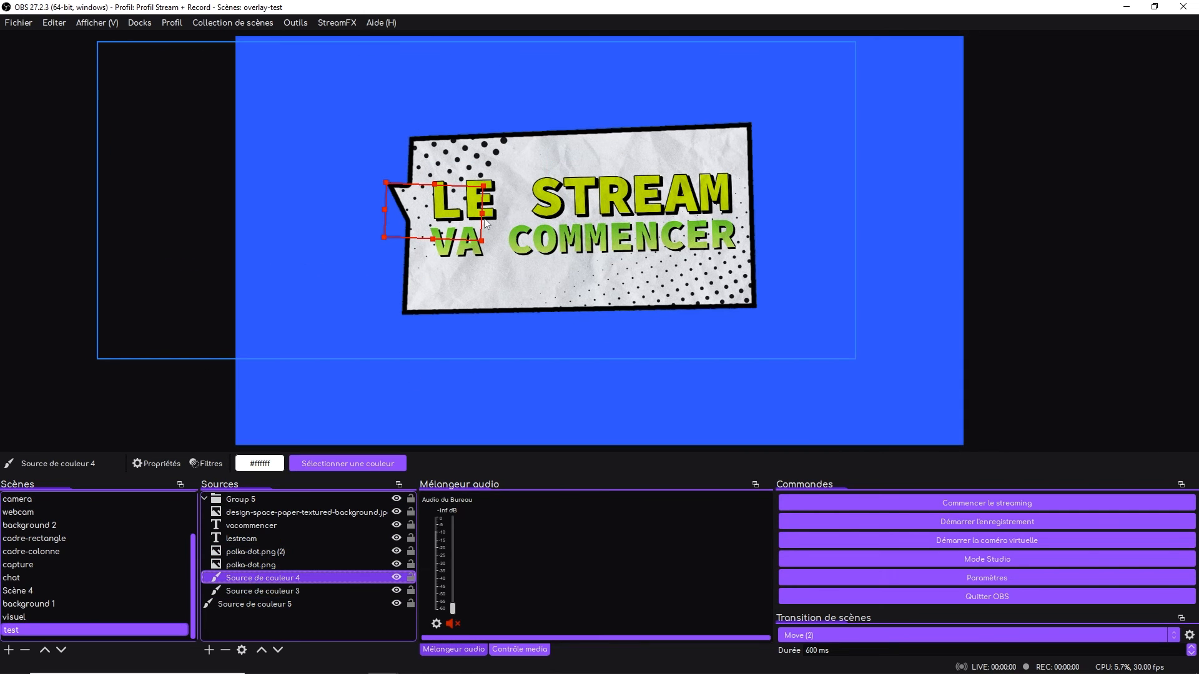
pyautogui.keyDown('ctrl'); pyautogui.click(294, 592); pyautogui.keyUp('ctrl')
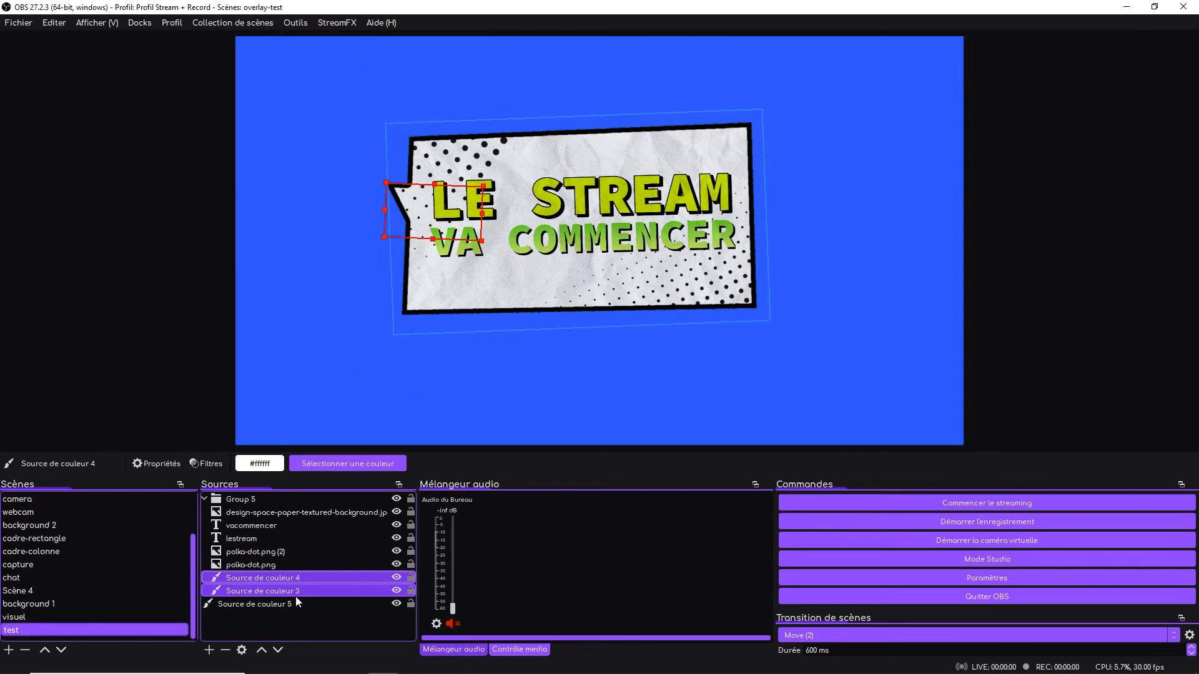
pyautogui.click(262, 538)
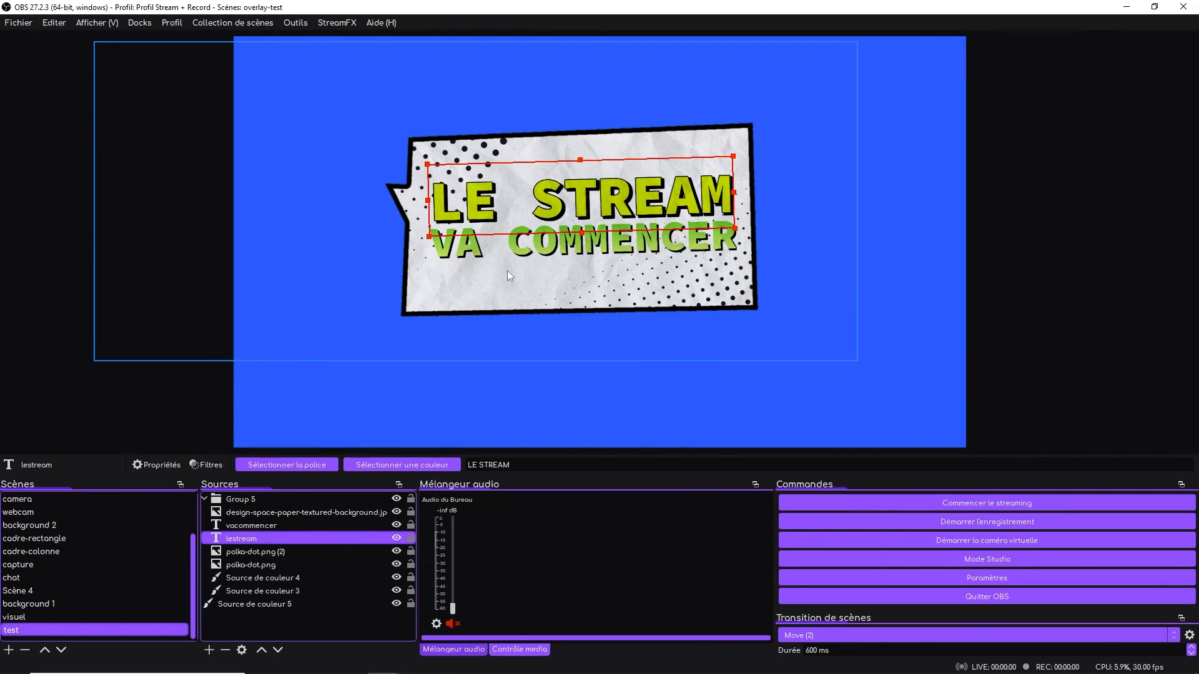
pyautogui.click(509, 248)
pyautogui.click(509, 248)
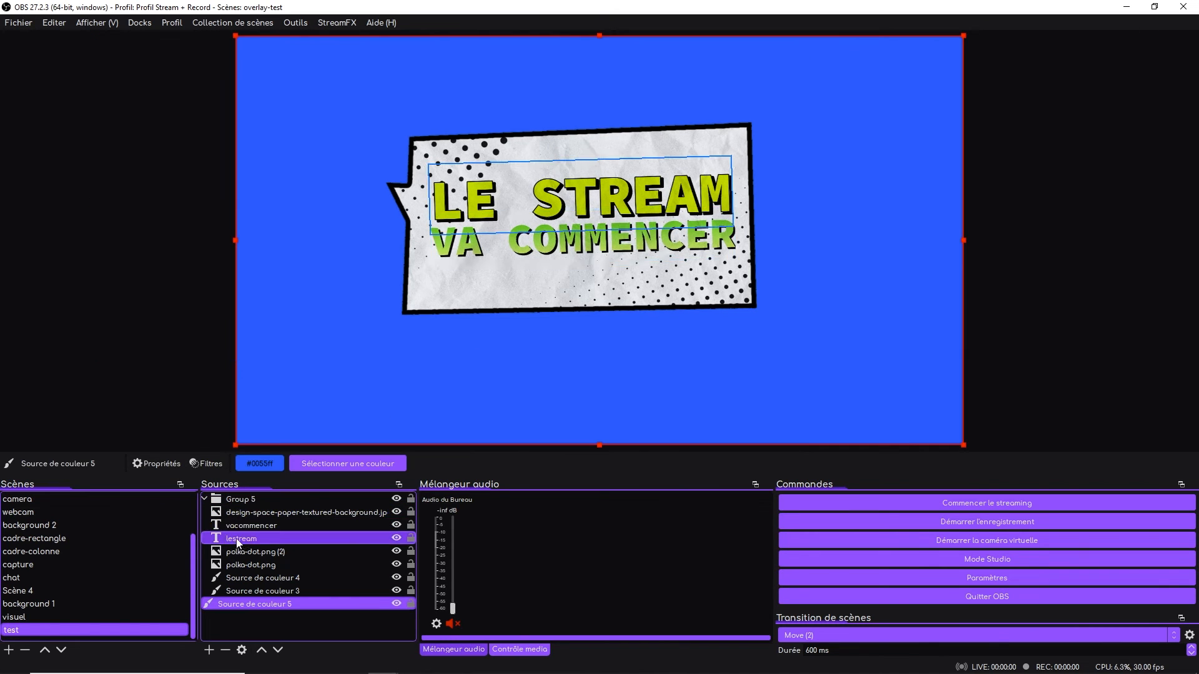
pyautogui.click(247, 538)
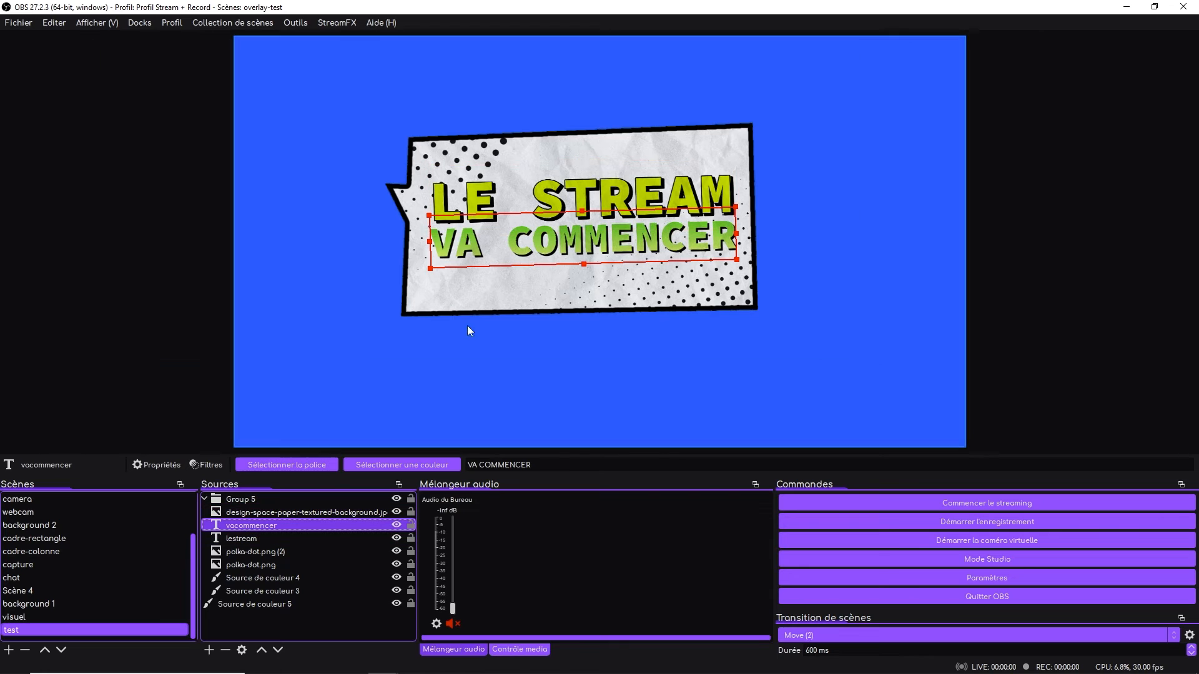
pyautogui.click(545, 240)
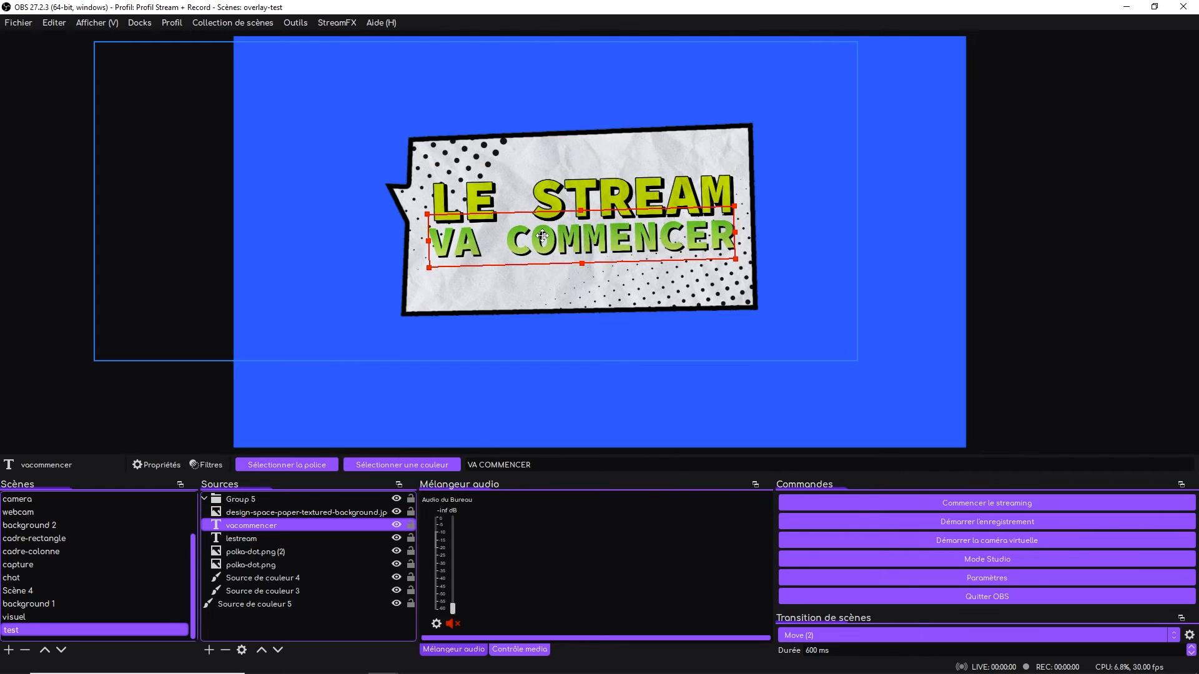
pyautogui.click(244, 442)
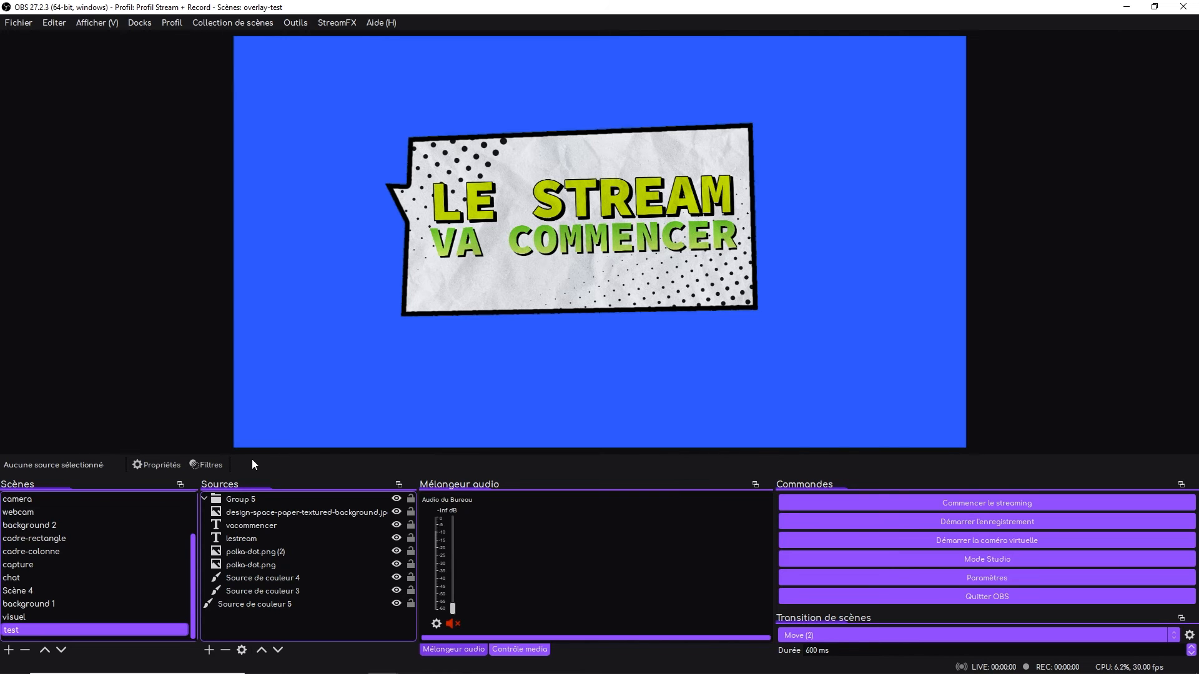
# - In the background 1 scene, hide texture-papier and fond-couleur-bleu to inspect planche-marvel on its own
pyautogui.click(92, 597)
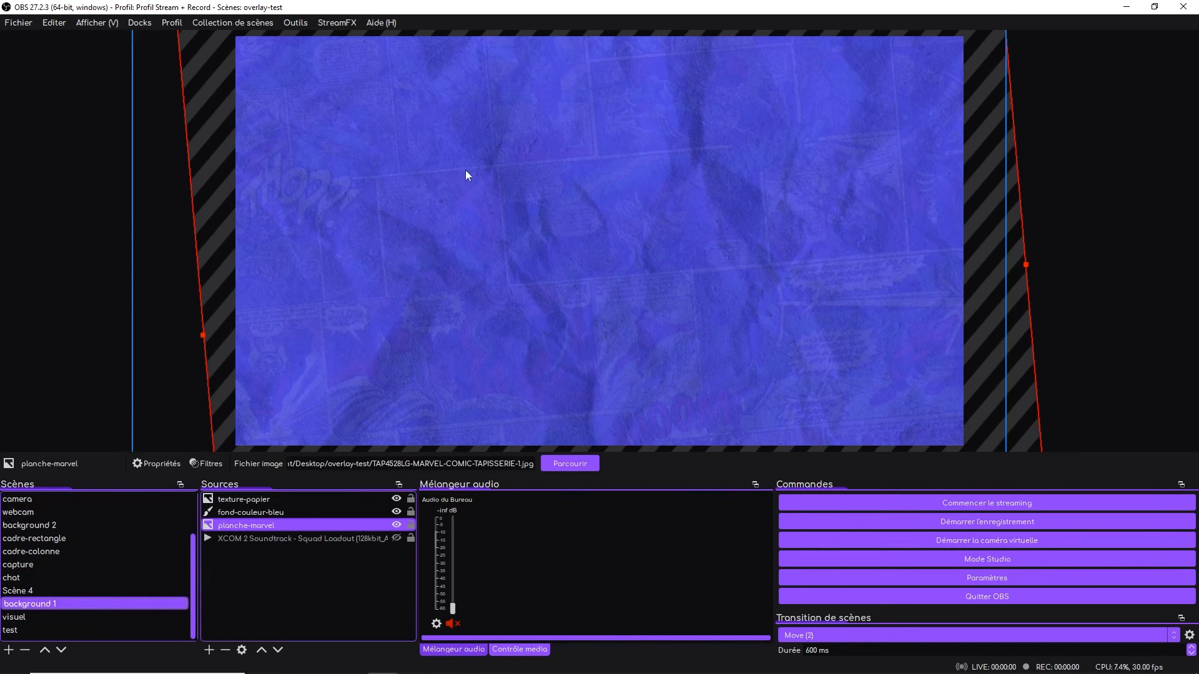
pyautogui.click(396, 525)
pyautogui.click(397, 512)
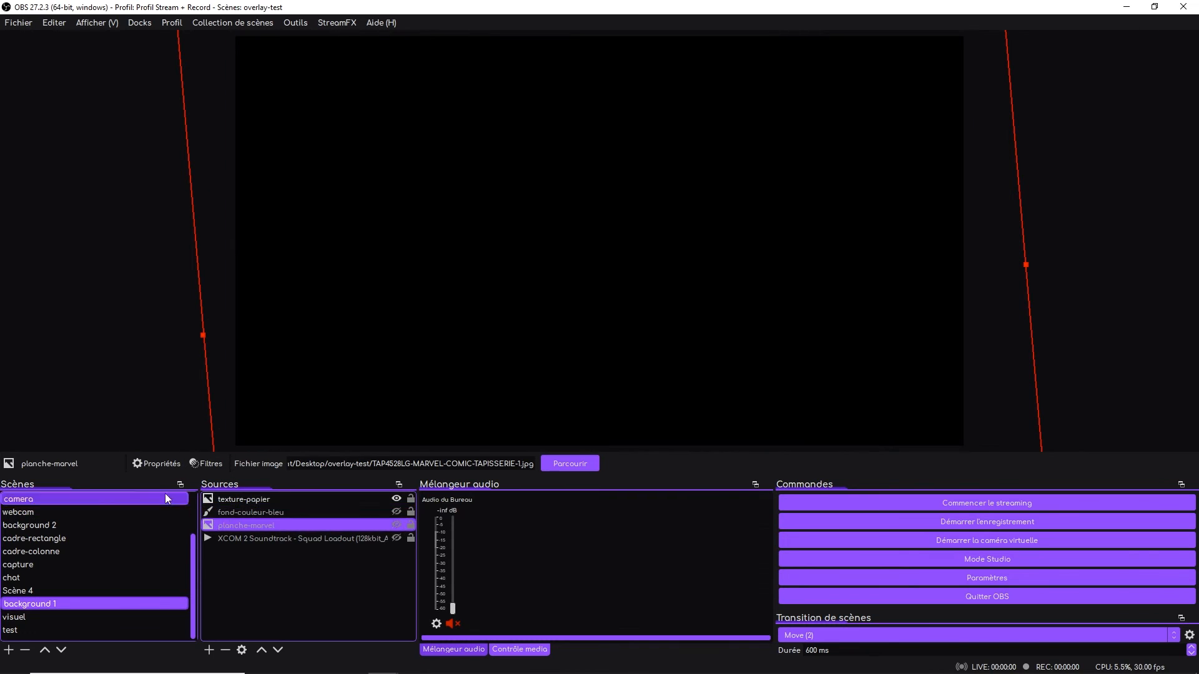
pyautogui.click(397, 498)
pyautogui.click(397, 525)
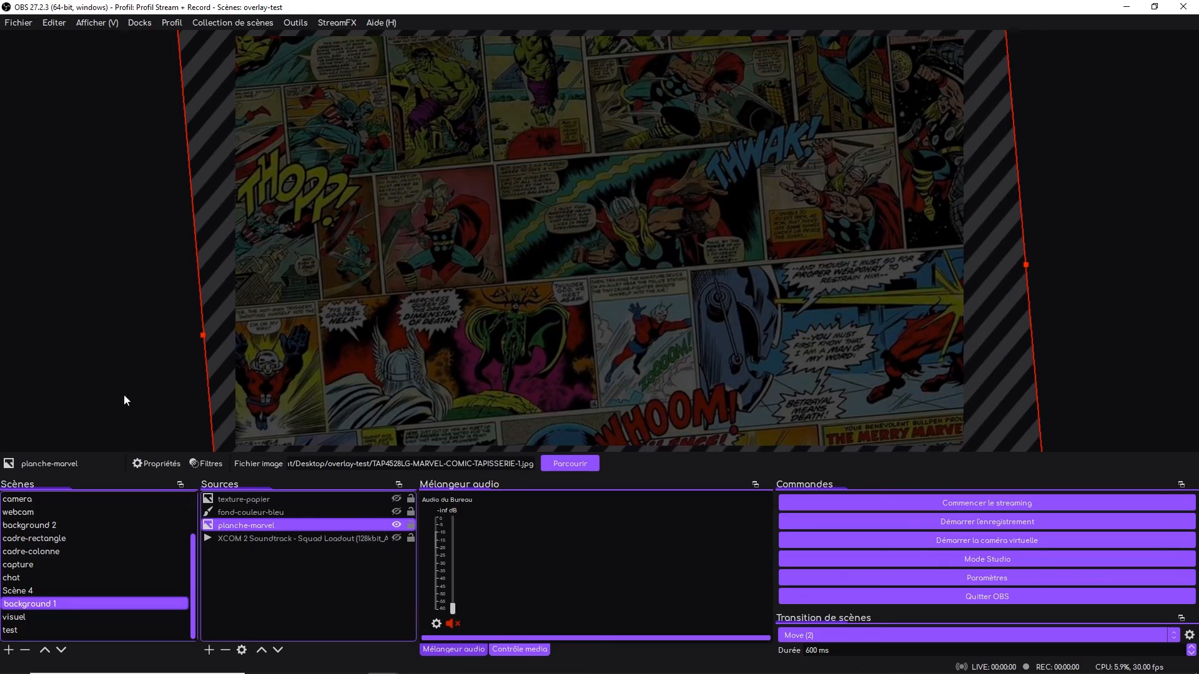
# - Switch planche-marvel's Corrections colorimétrique and Défilement filters off and back on, checking the opacity and scroll speed settings
pyautogui.click(209, 464)
pyautogui.click(346, 148)
pyautogui.click(347, 161)
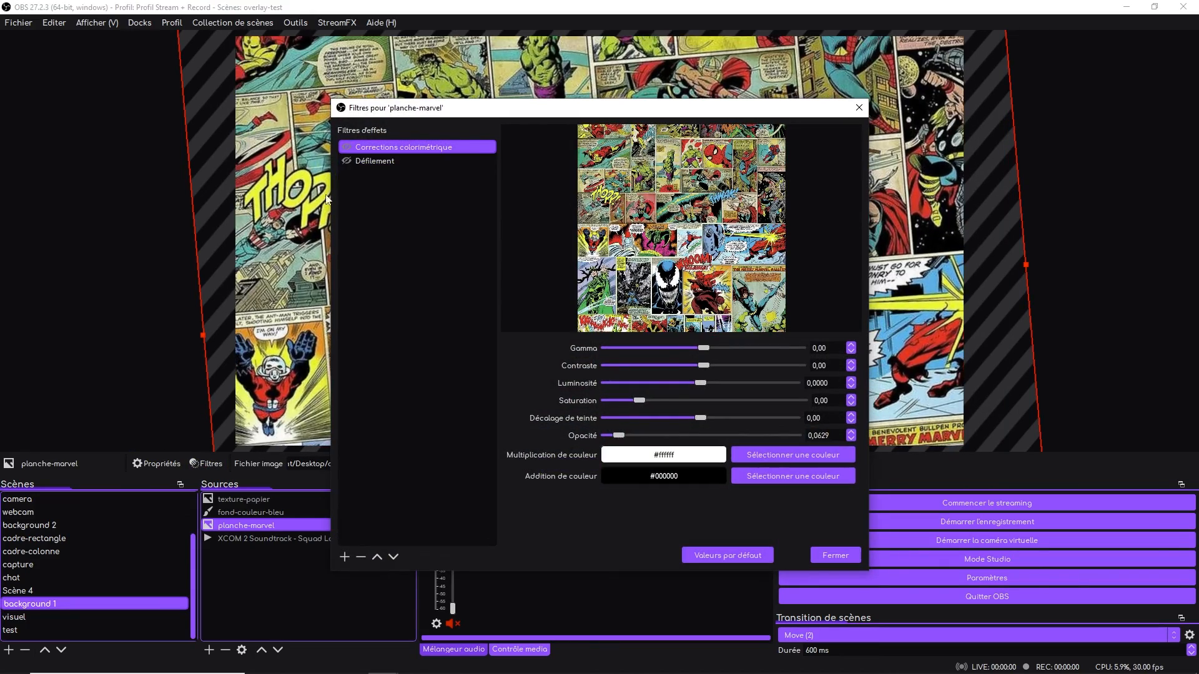
pyautogui.click(346, 148)
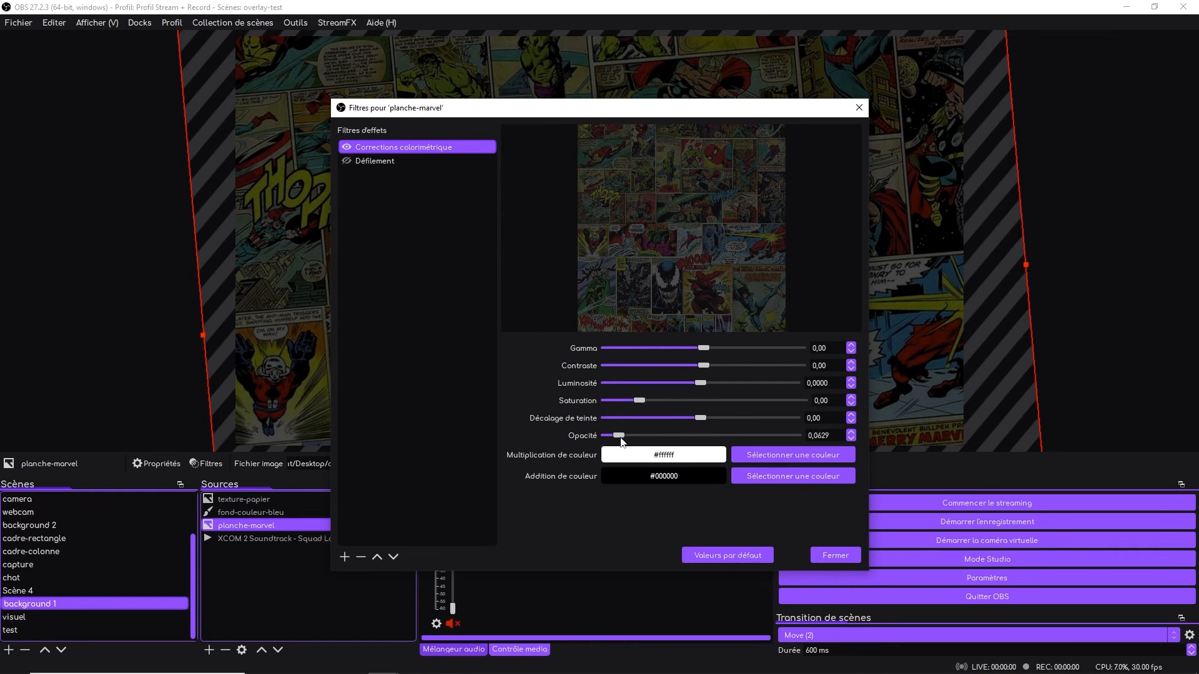
pyautogui.moveTo(621, 441); pyautogui.dragTo(617, 440)
pyautogui.click(387, 161)
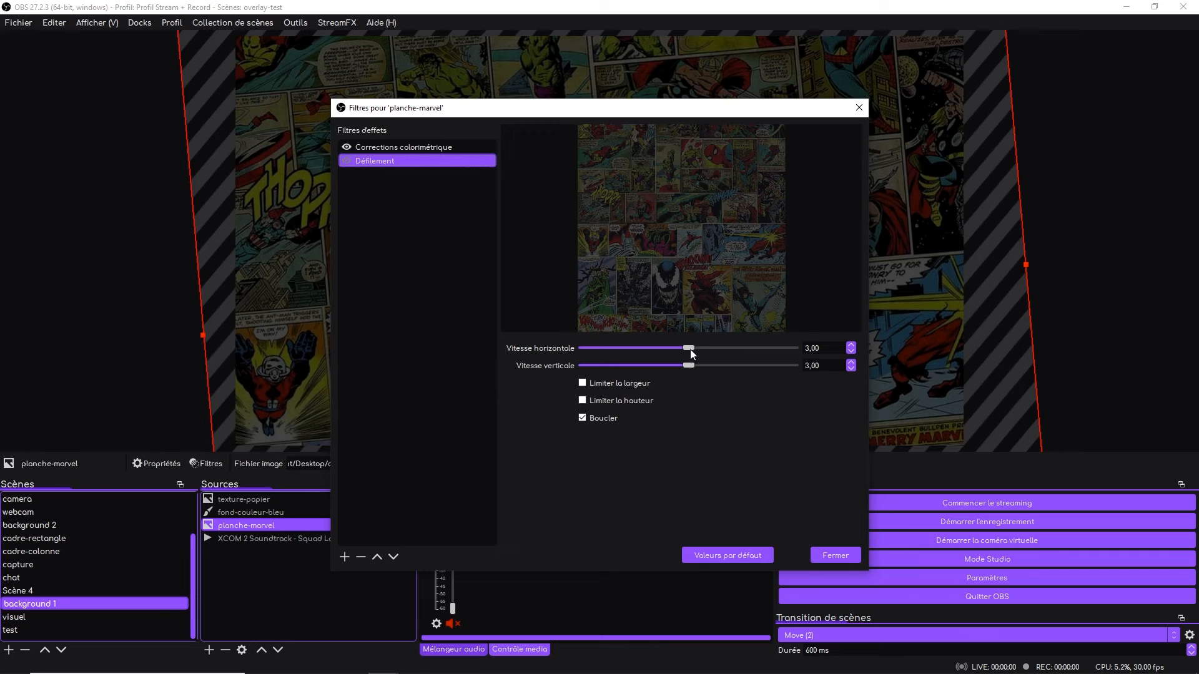
pyautogui.click(346, 161)
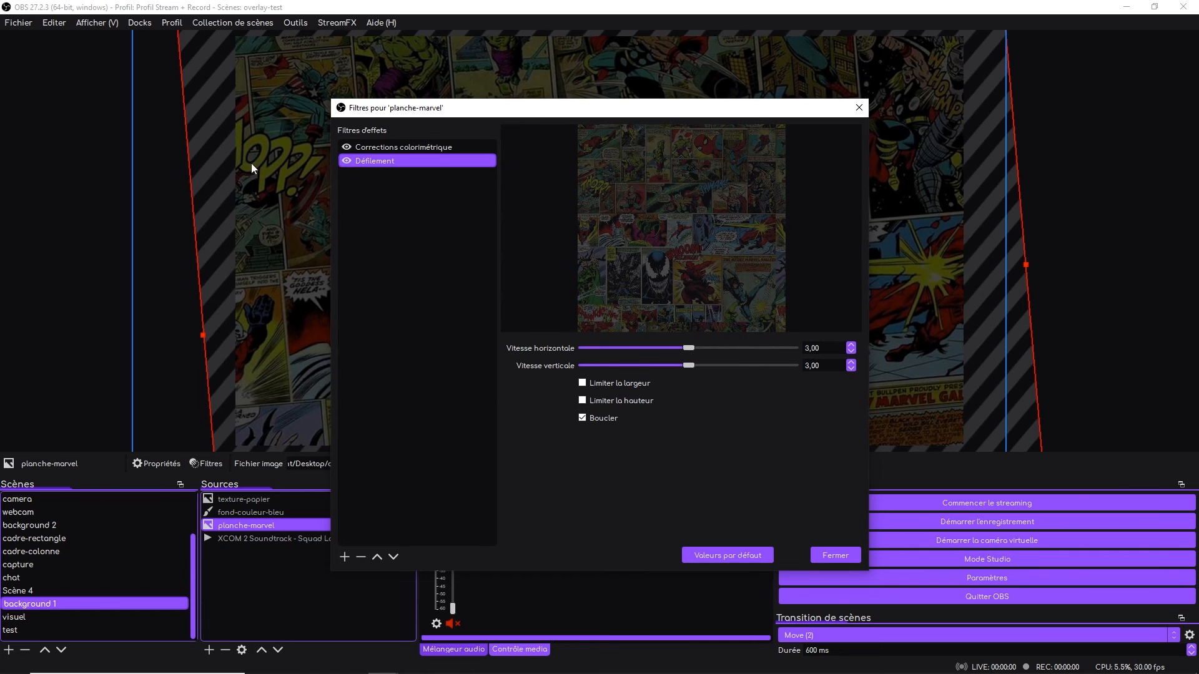
pyautogui.click(846, 550)
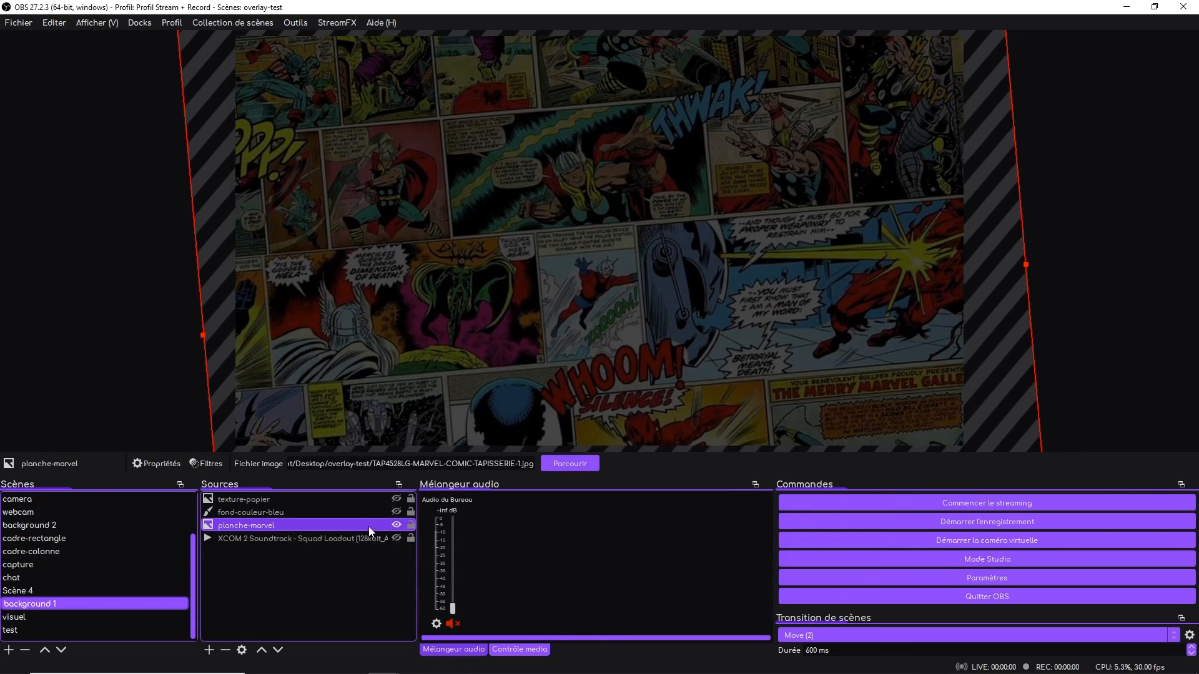
# - Show fond-couleur-bleu and texture-papier again and check the blending mode of each
pyautogui.click(397, 512)
pyautogui.rightClick(317, 514)
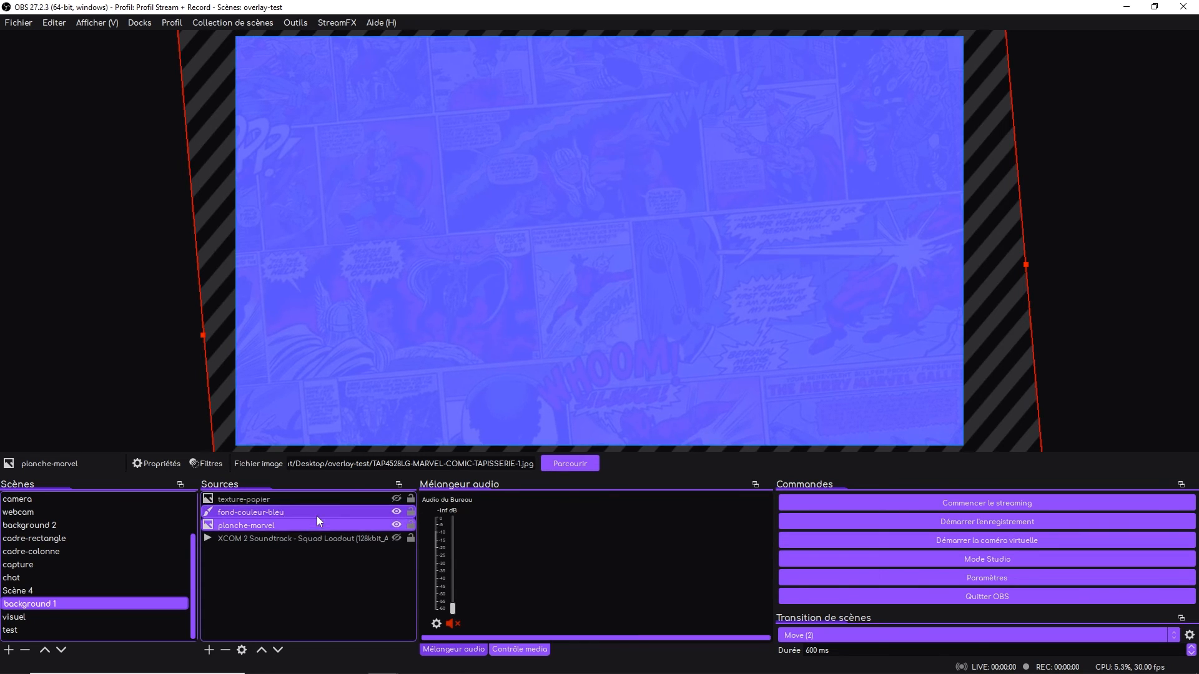
pyautogui.moveTo(363, 376)
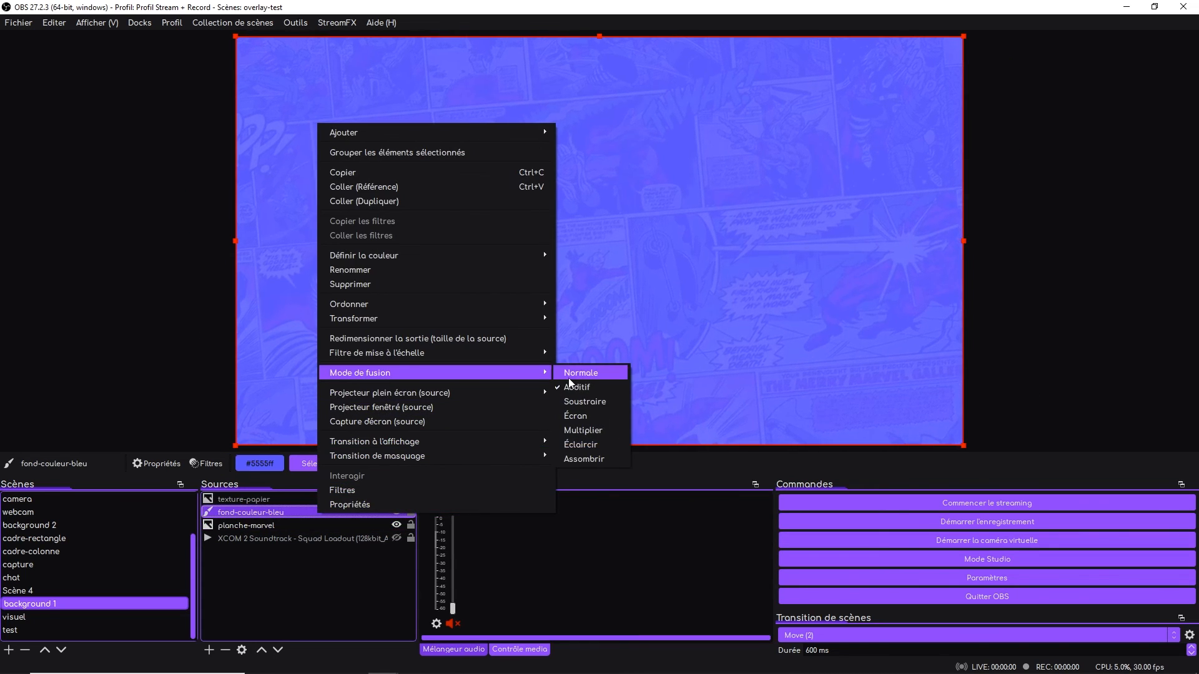
pyautogui.click(335, 593)
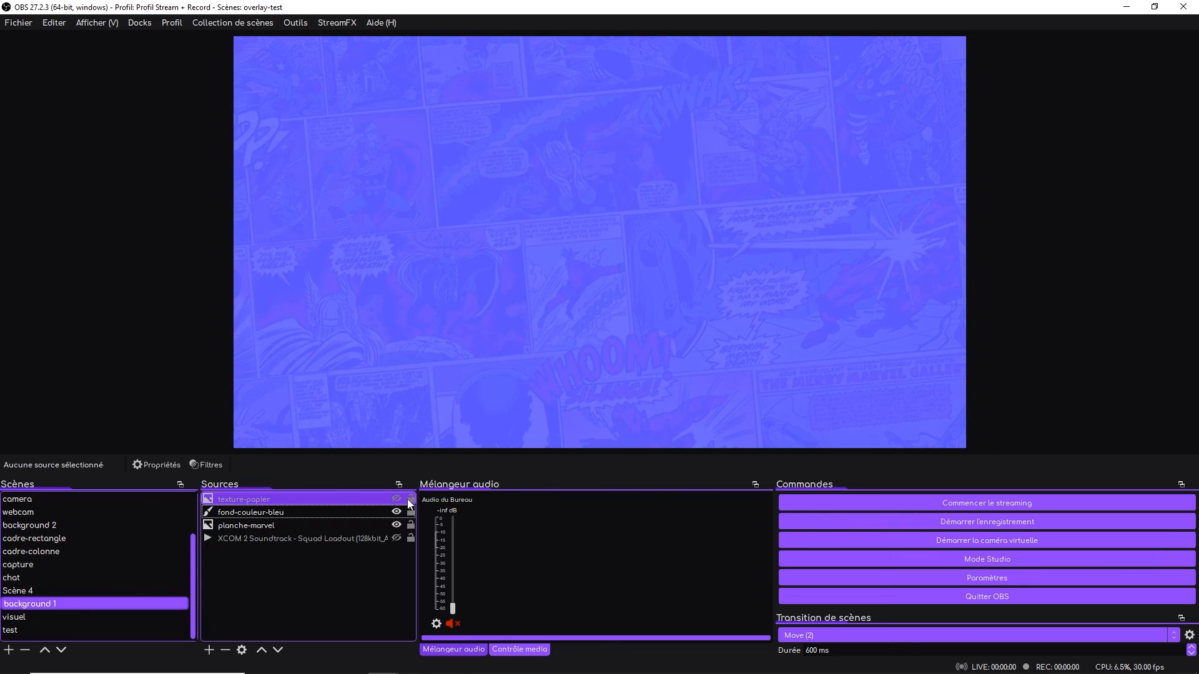
pyautogui.rightClick(380, 497)
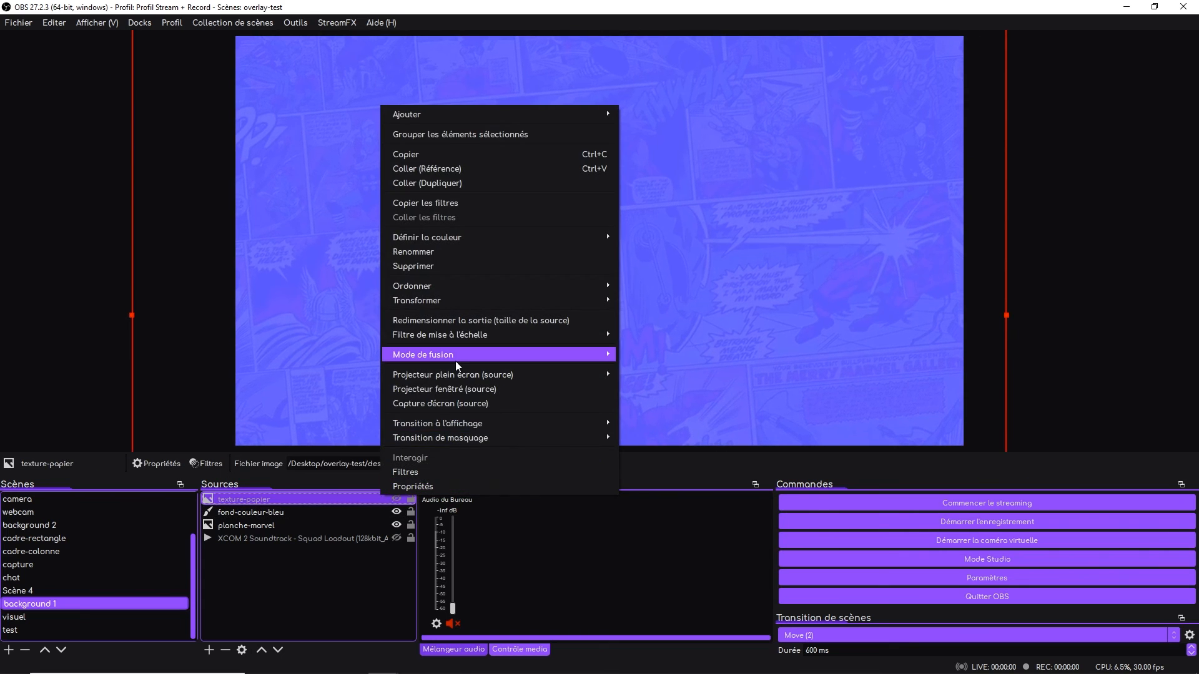
pyautogui.moveTo(455, 358)
pyautogui.click(662, 427)
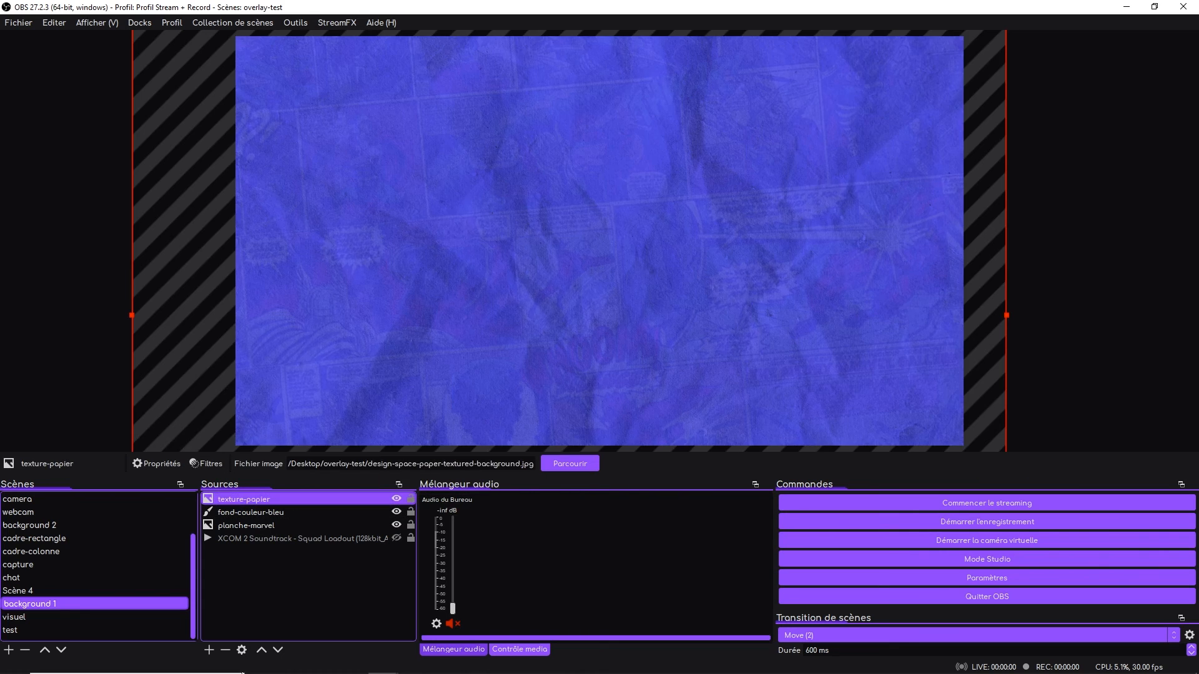
# - Return to the test scene and add the existing background 1 scene as a source
pyautogui.click(58, 630)
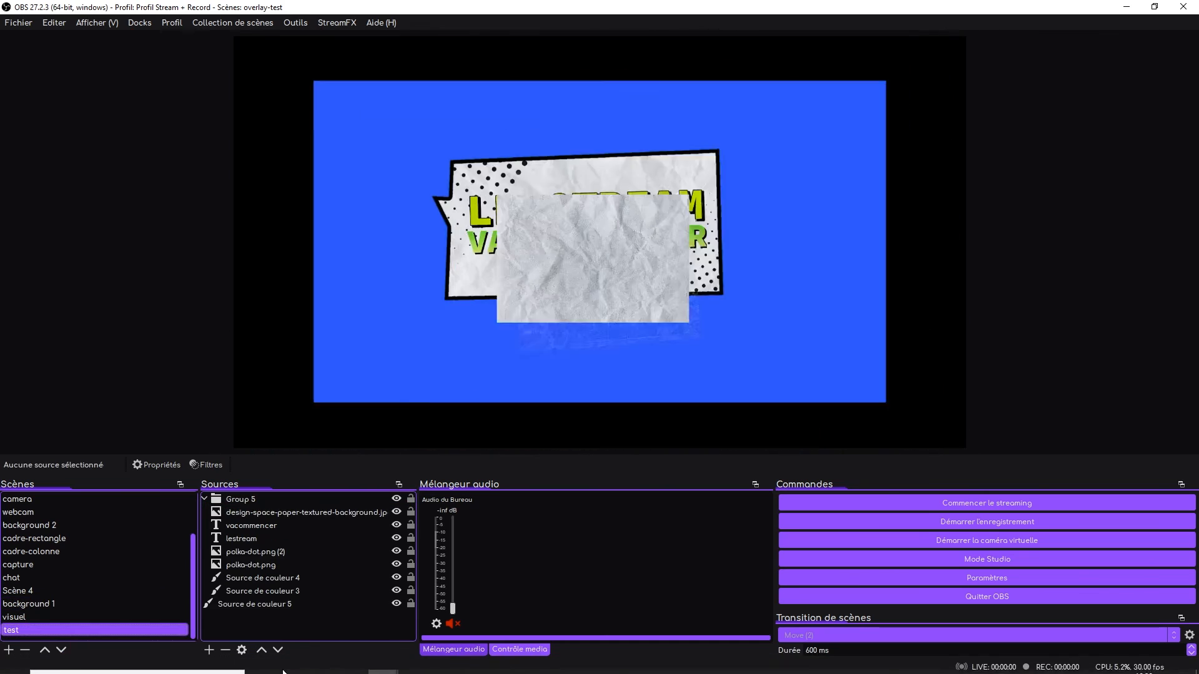
pyautogui.click(209, 650)
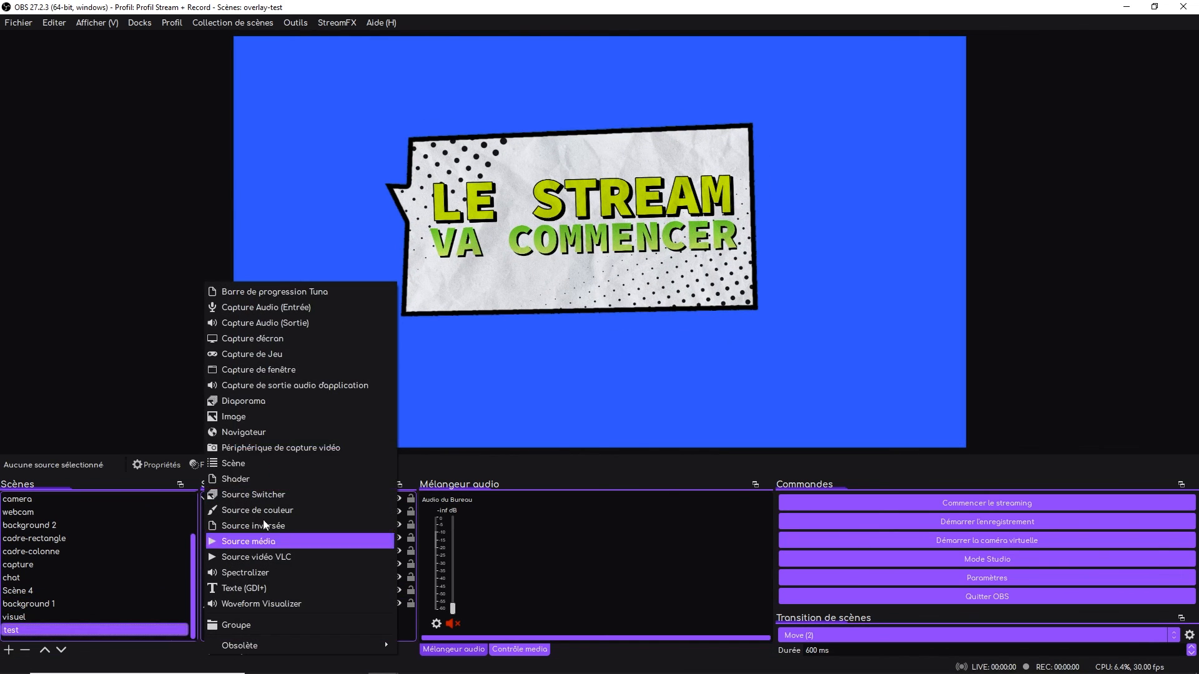
pyautogui.click(259, 466)
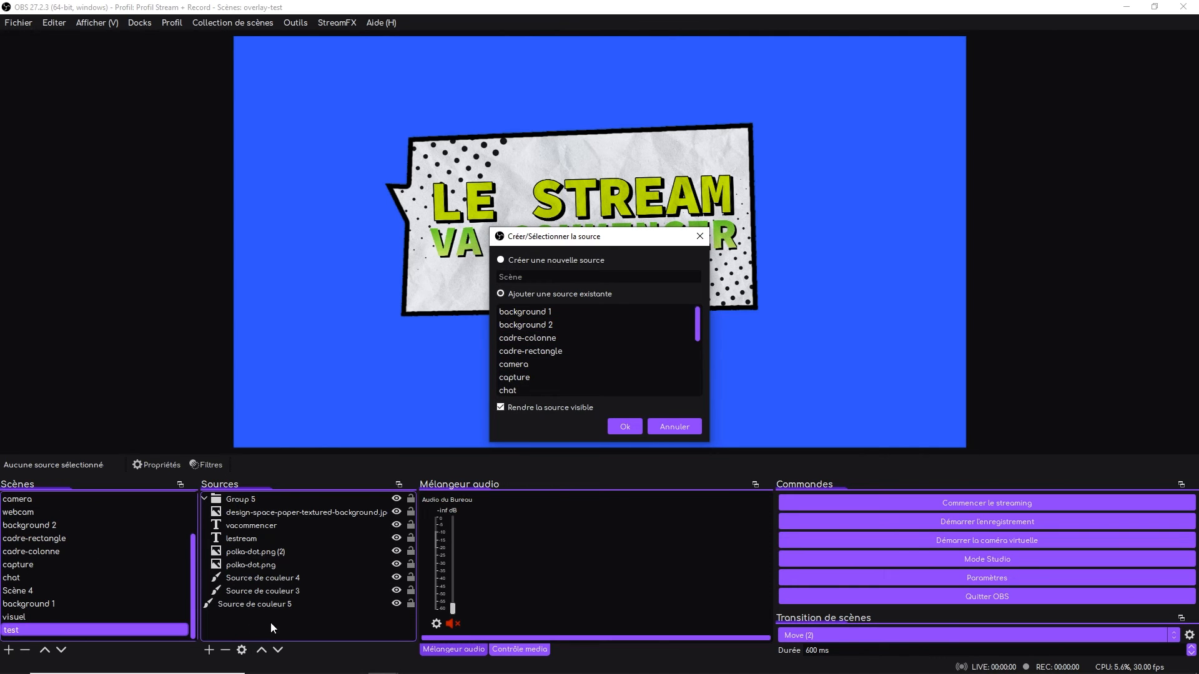
pyautogui.click(524, 337)
pyautogui.click(540, 312)
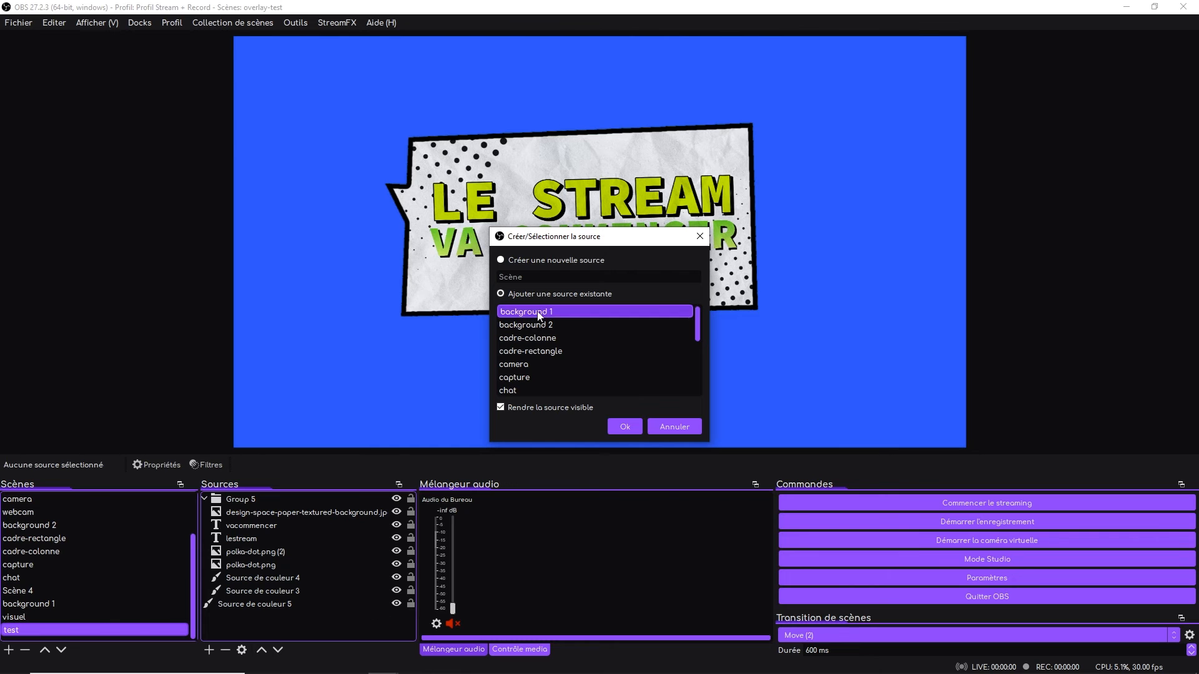
pyautogui.click(626, 426)
# - Move background 1 beneath Group 5 in the source order and delete Source de couleur 5
pyautogui.moveTo(212, 504); pyautogui.dragTo(223, 616)
pyautogui.click(261, 650)
pyautogui.click(403, 618)
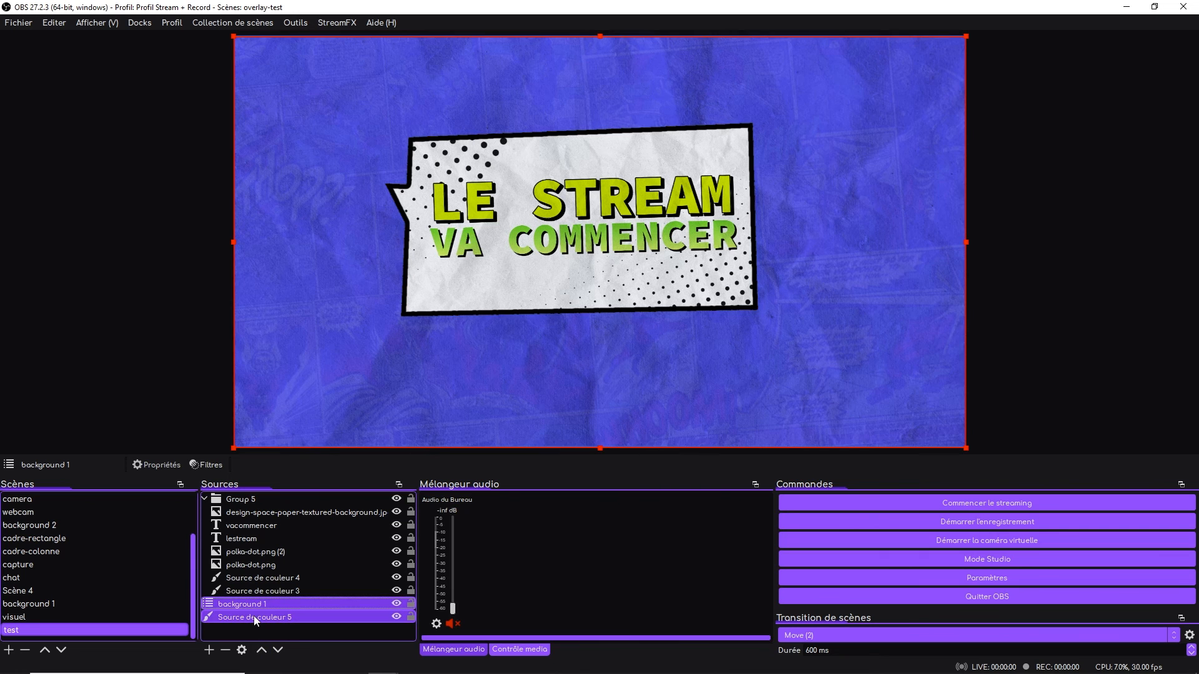
pyautogui.press('Delete')
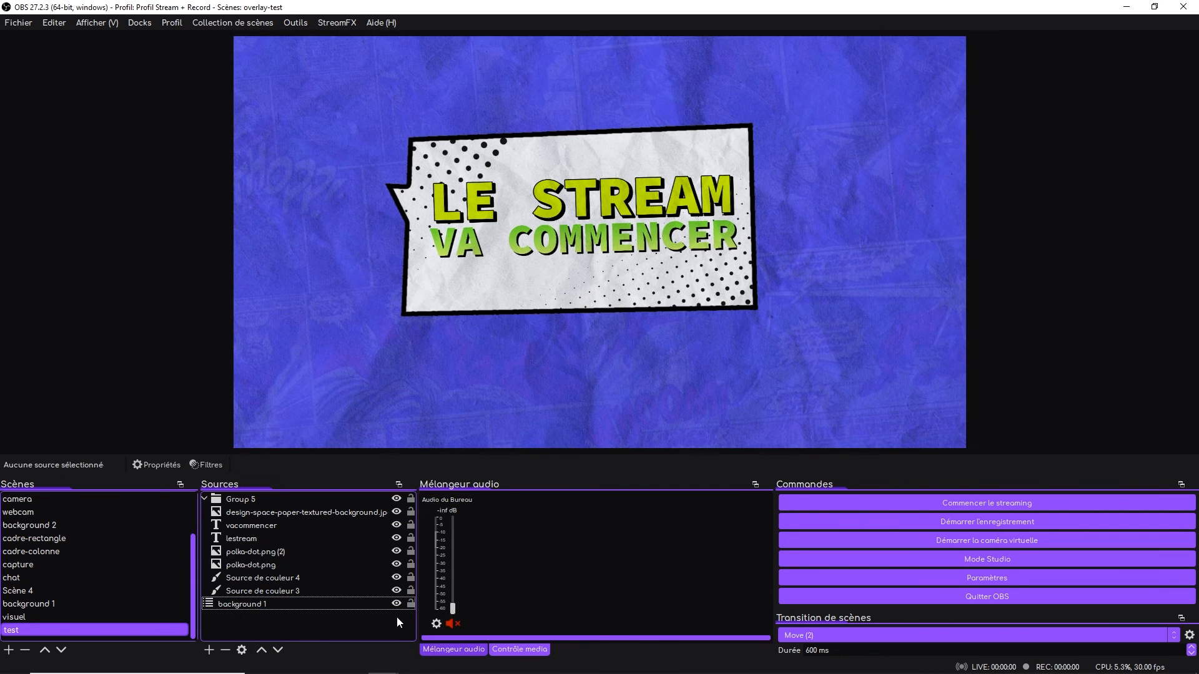
# - In the visuel scene, erase the last two letters of texte-1's text, re-enter "am" and accept the properties
pyautogui.click(45, 617)
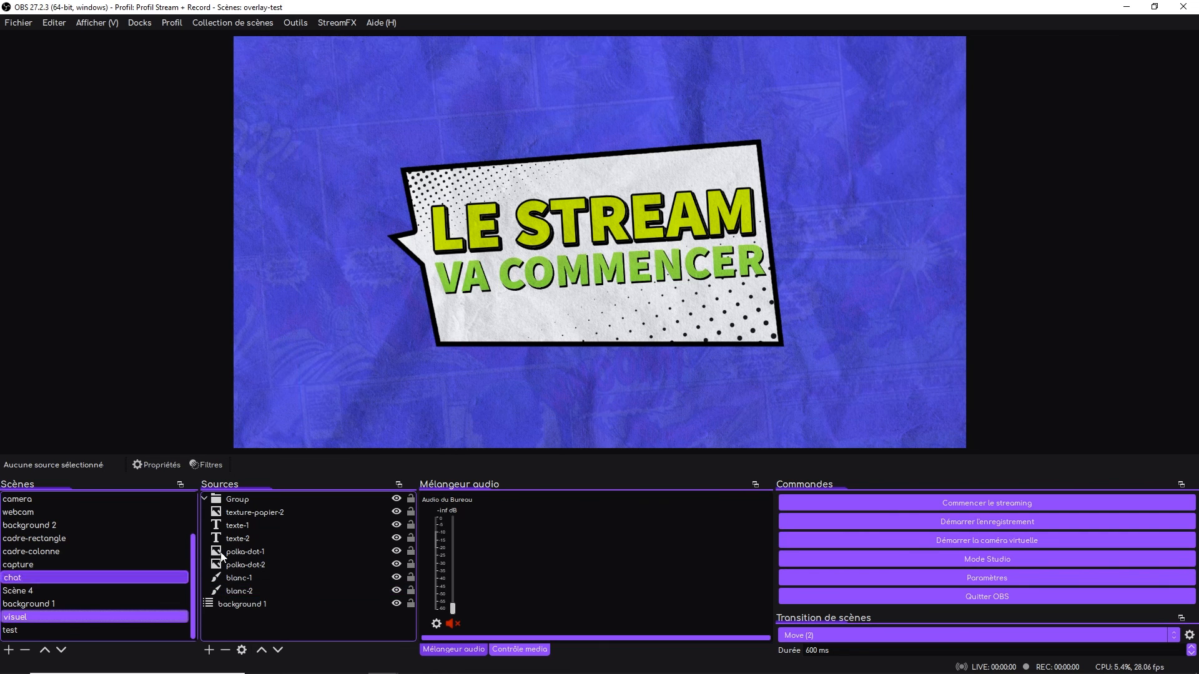
pyautogui.click(259, 525)
pyautogui.doubleClick(259, 525)
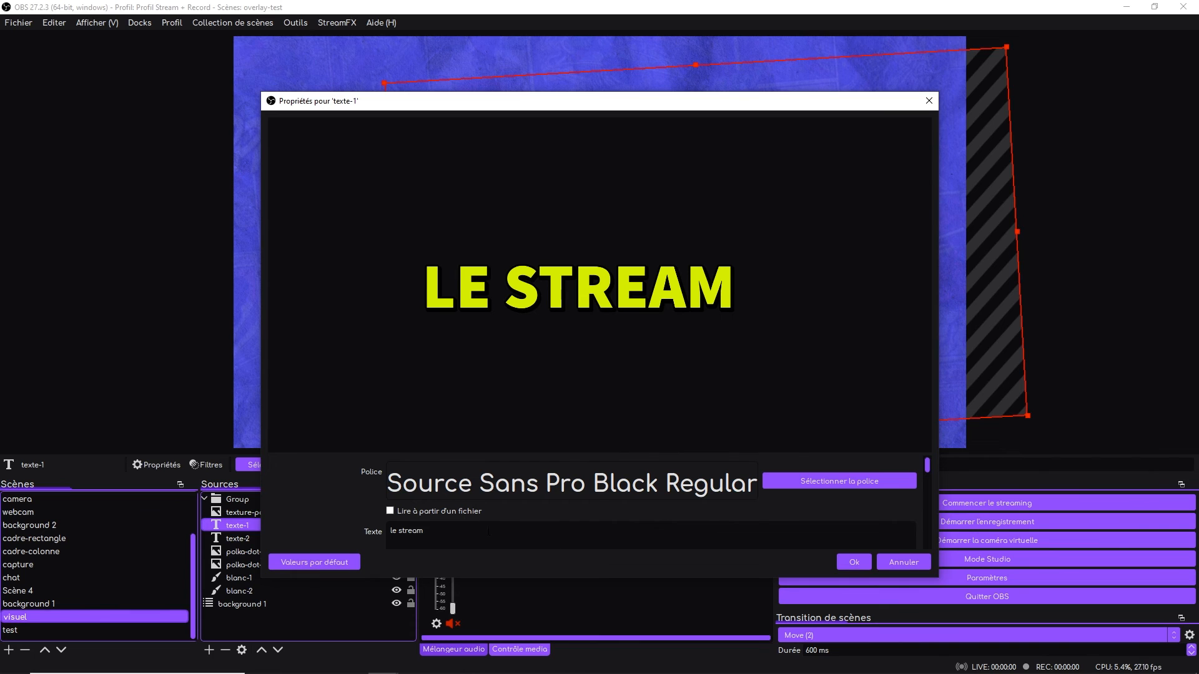
pyautogui.press('BackSpace')
pyautogui.press('BackSpace')
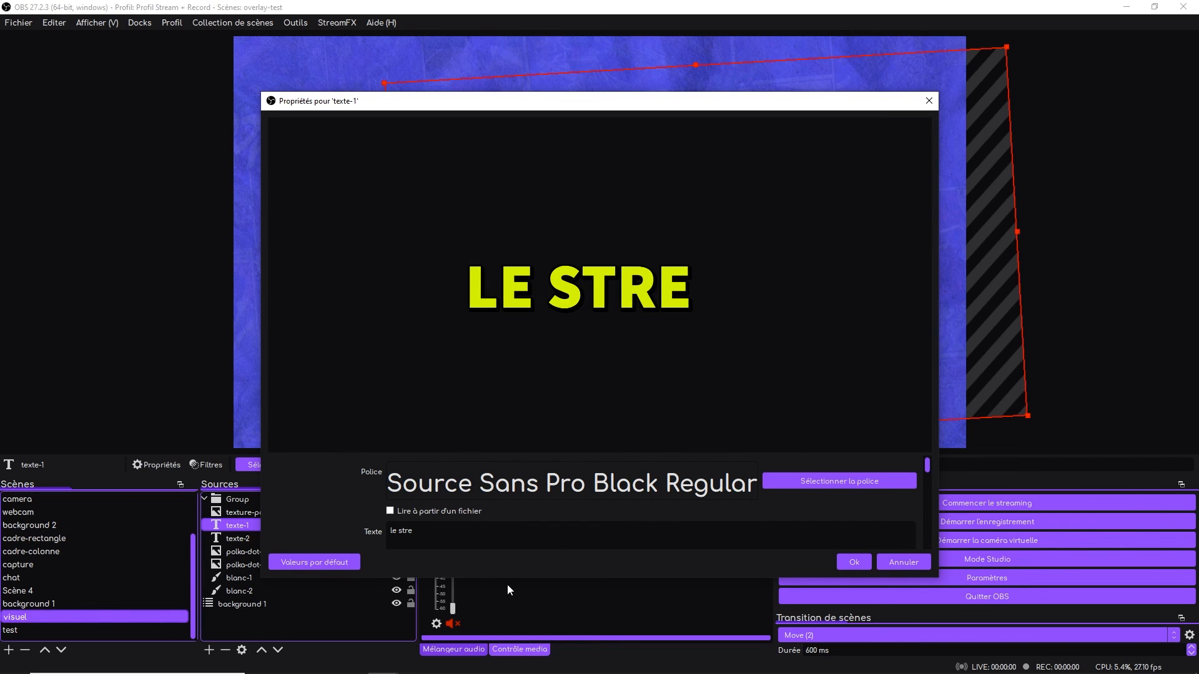
pyautogui.write('a')
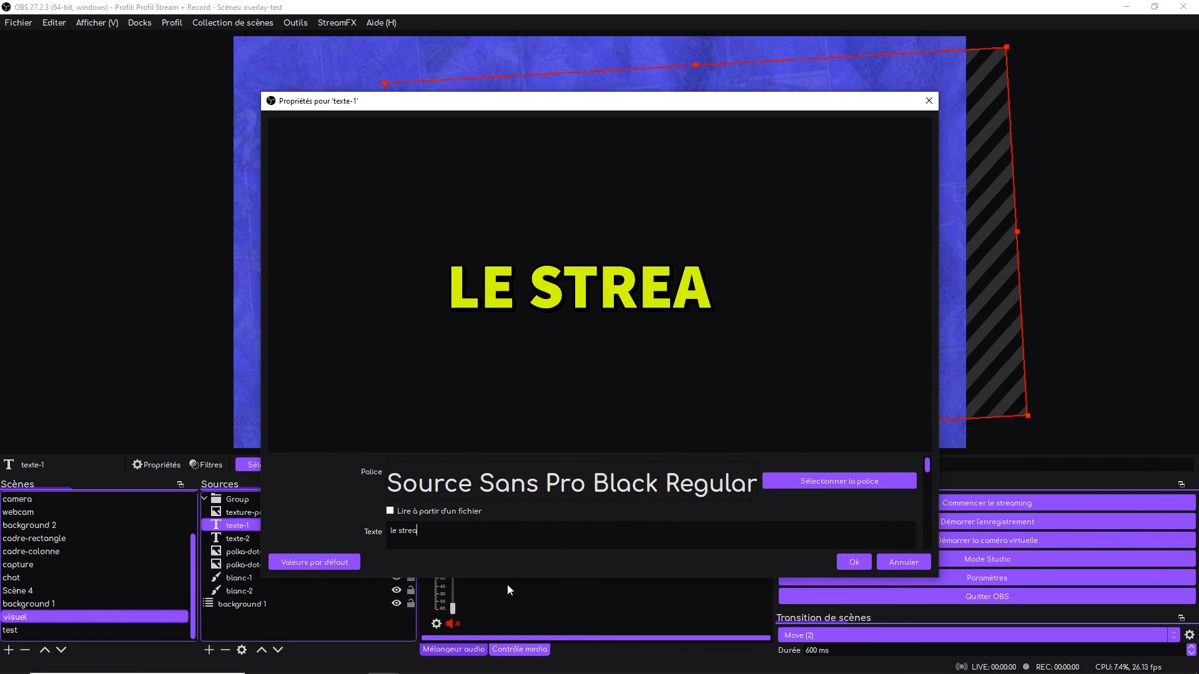
pyautogui.write('m')
pyautogui.click(846, 561)
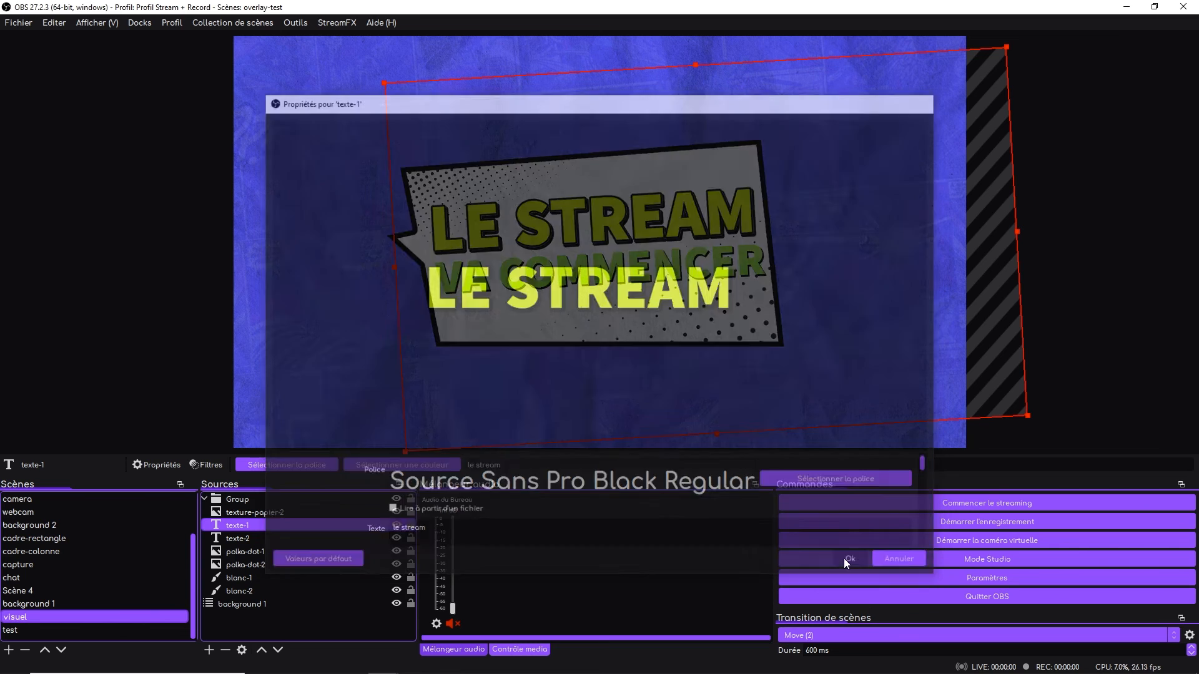